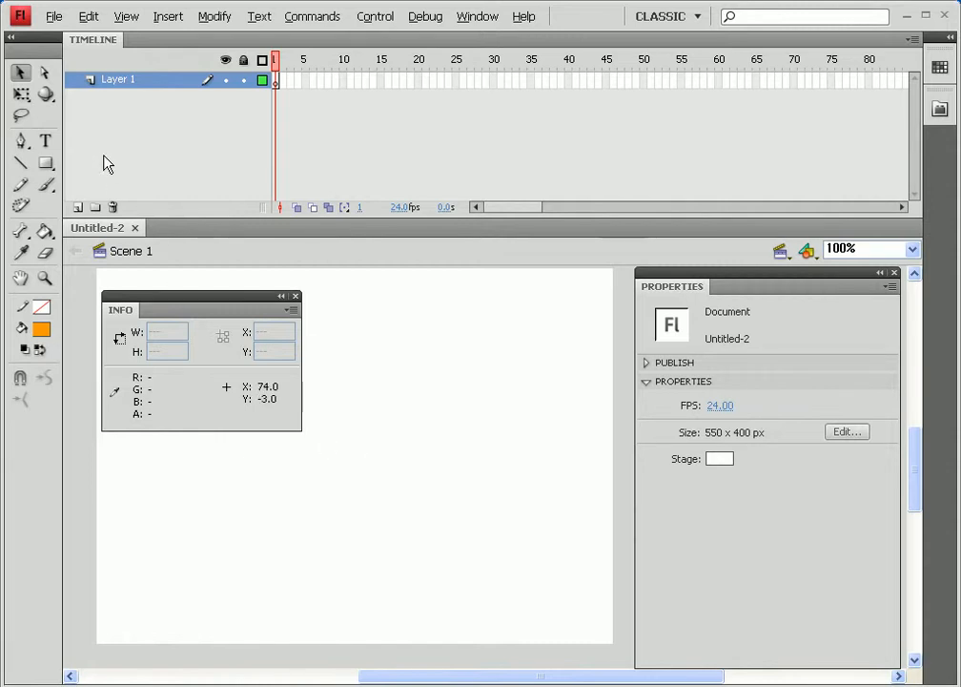
Step: Import the mountain lake photo 01044_lakewannakanewzealand_1920x1200.jpg from the img_sample2 folder onto the stage
{"action": "left_click", "coordinate": [53, 16]}
{"action": "mouse_move", "coordinate": [76, 274]}
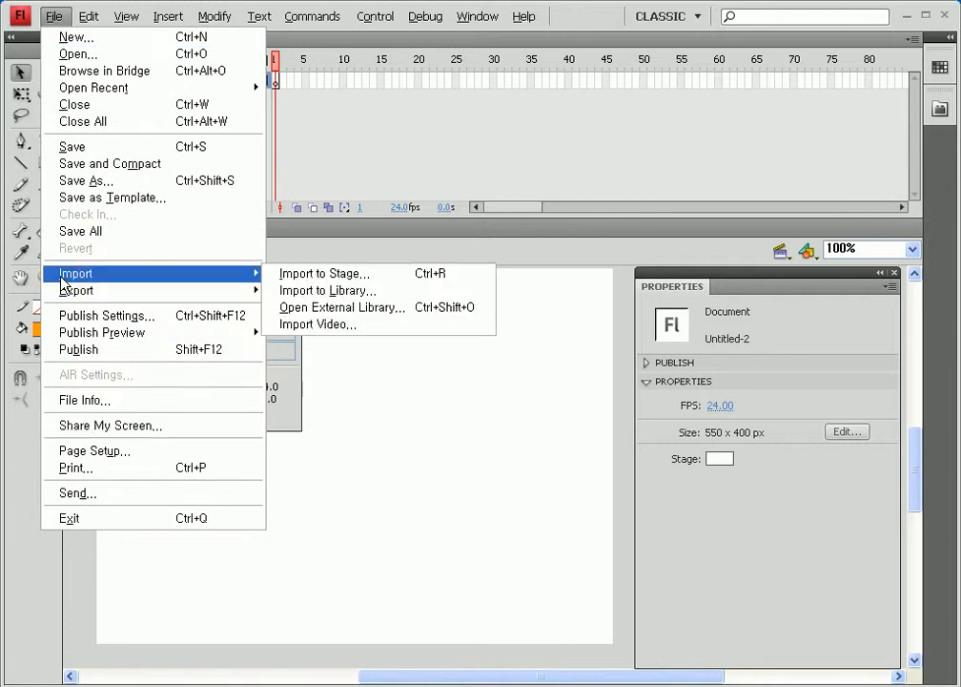
{"action": "left_click", "coordinate": [336, 275]}
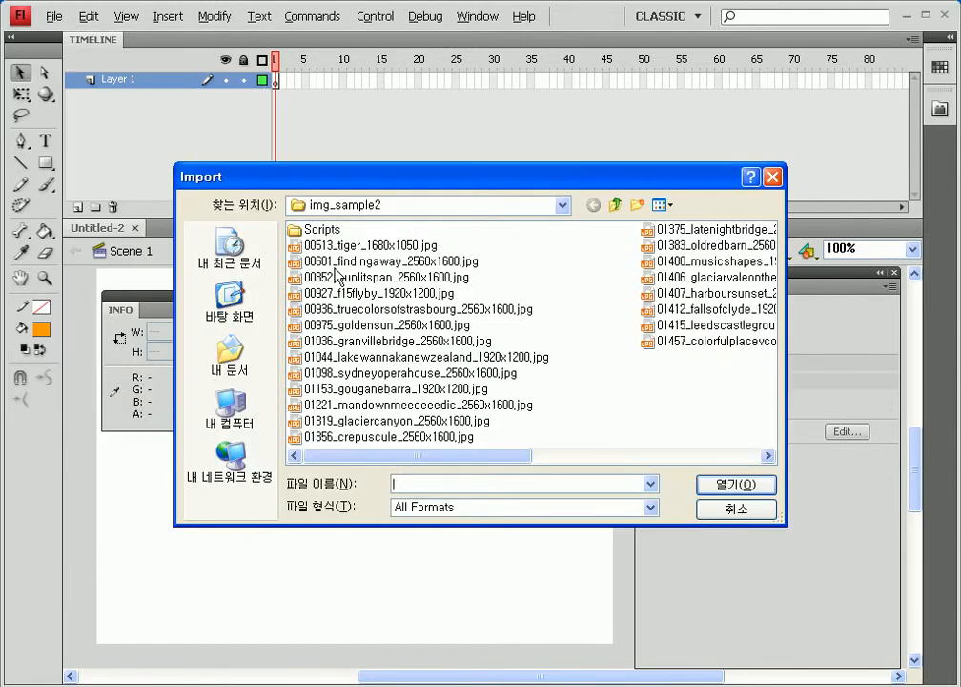
{"action": "left_click", "coordinate": [666, 204]}
{"action": "left_click", "coordinate": [675, 230]}
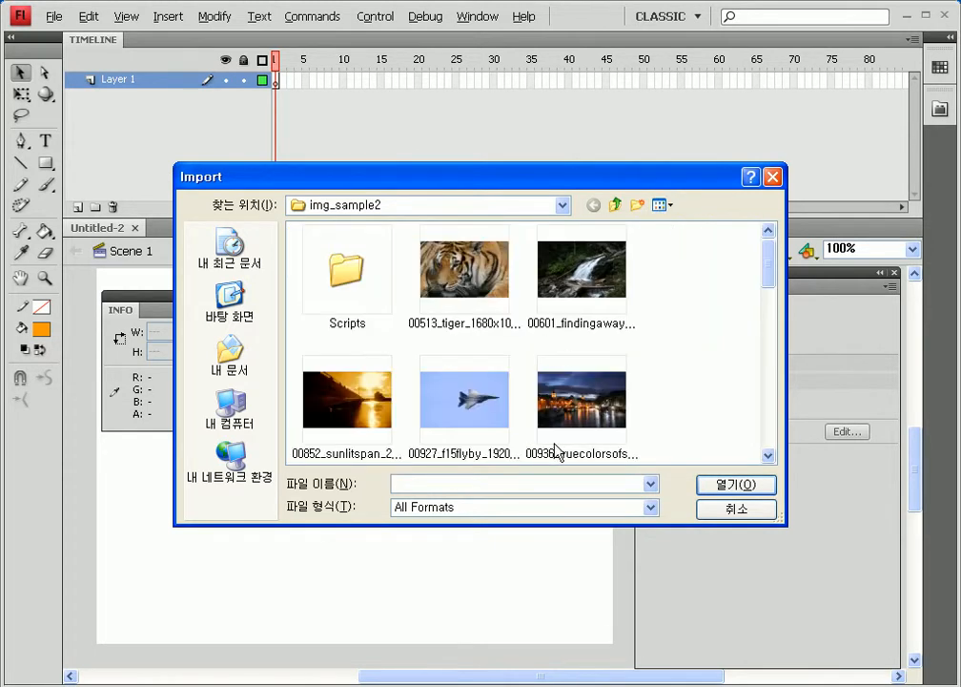
{"action": "left_click", "coordinate": [559, 408]}
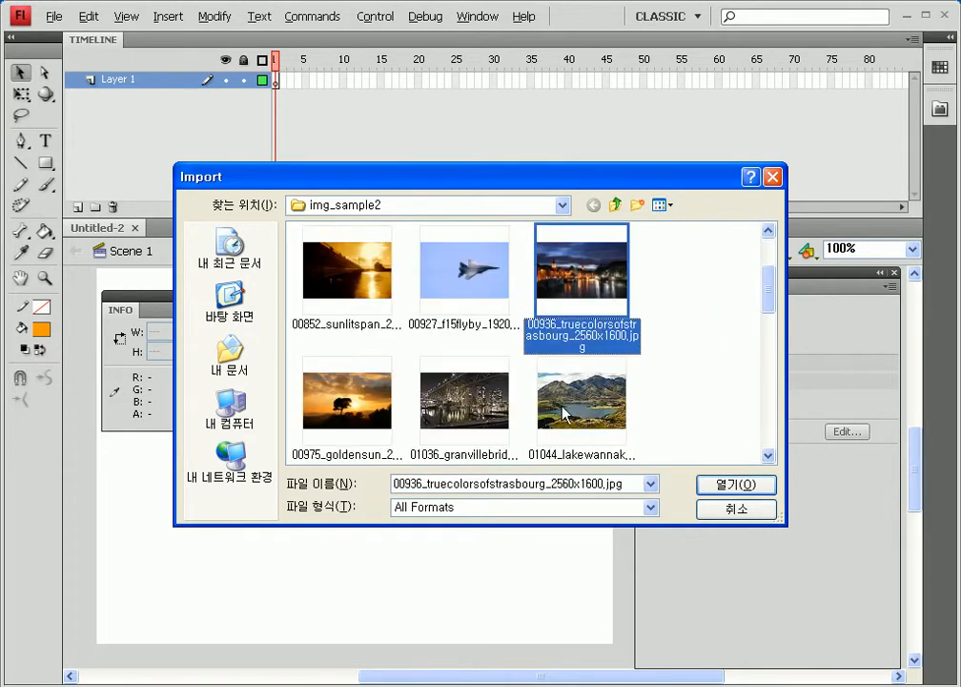
{"action": "double_click", "coordinate": [570, 396]}
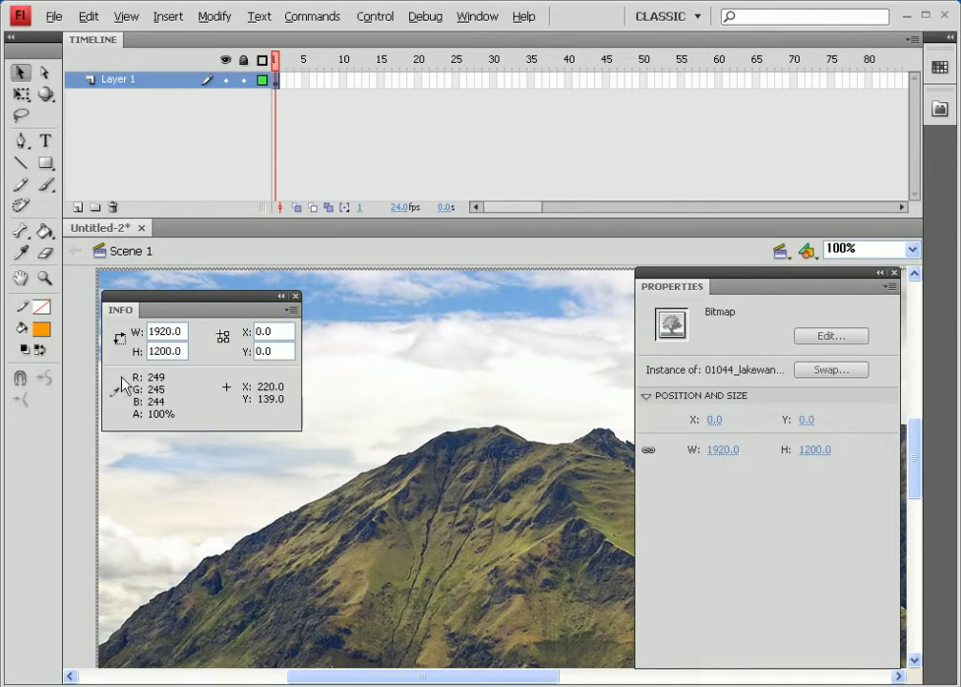
Step: Resize the imported lake bitmap to 550 by 400 and convert it to a graphic symbol with centre registration
{"action": "left_click_drag", "start_coordinate": [138, 298], "coordinate": [334, 182]}
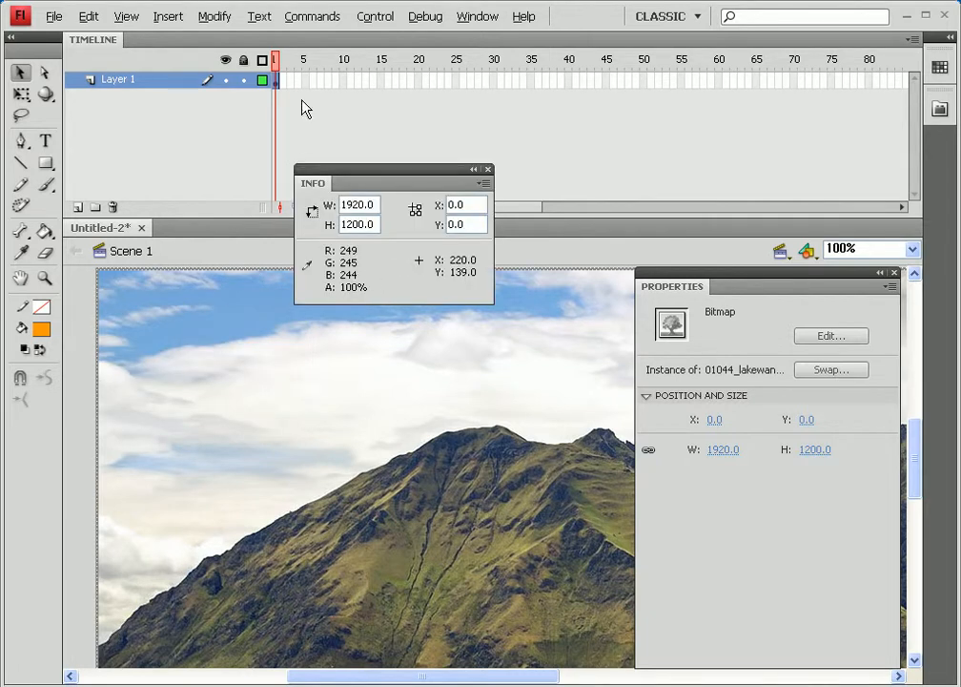
{"action": "left_click", "coordinate": [475, 17]}
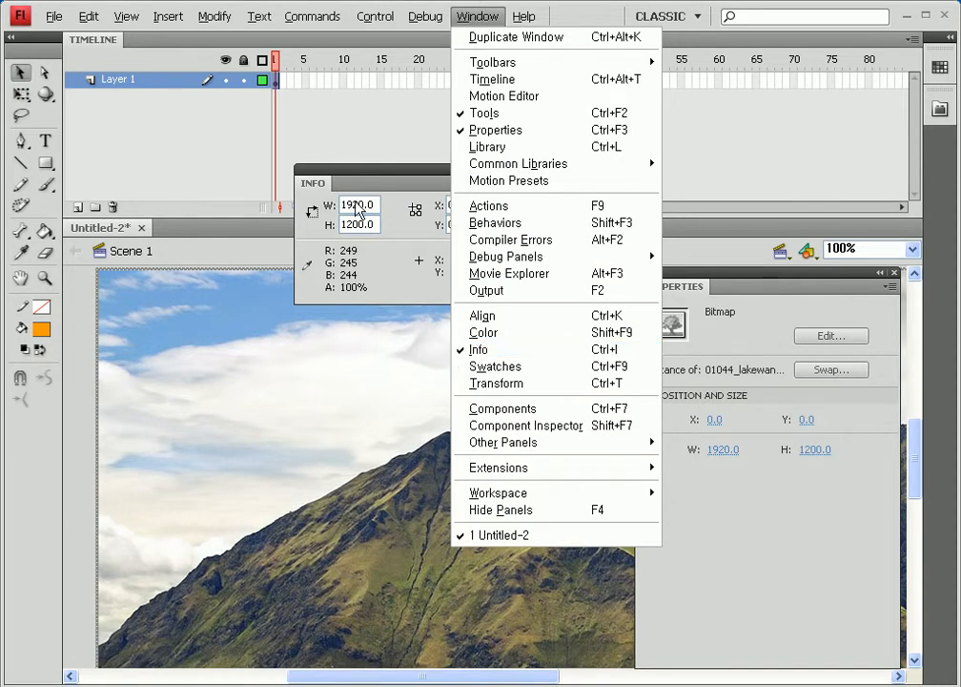
{"action": "left_click", "coordinate": [354, 217]}
{"action": "left_click", "coordinate": [357, 205]}
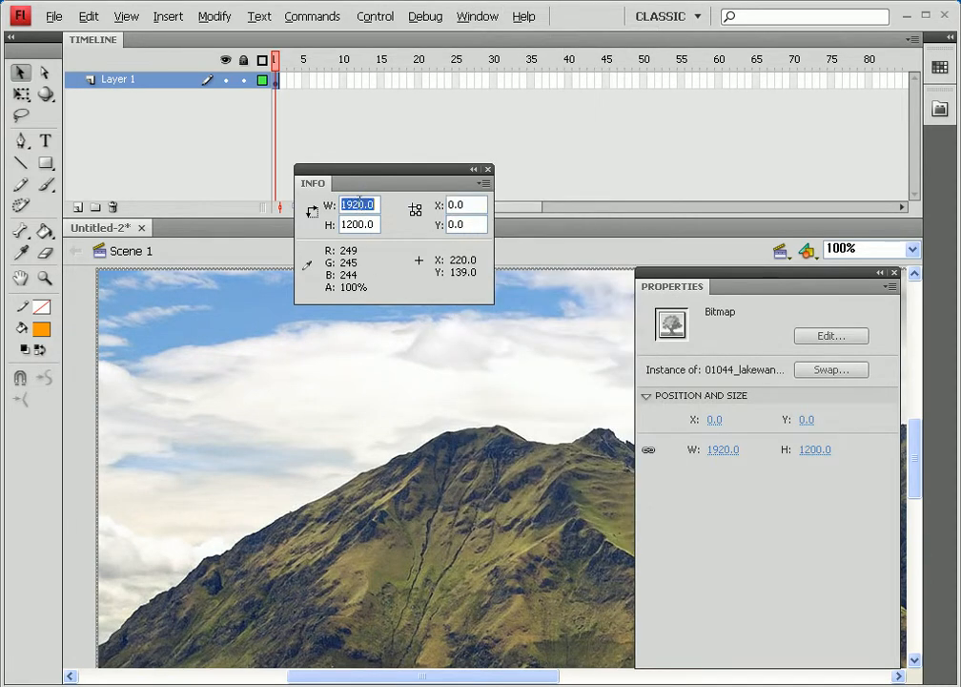
{"action": "type", "text": "550"}
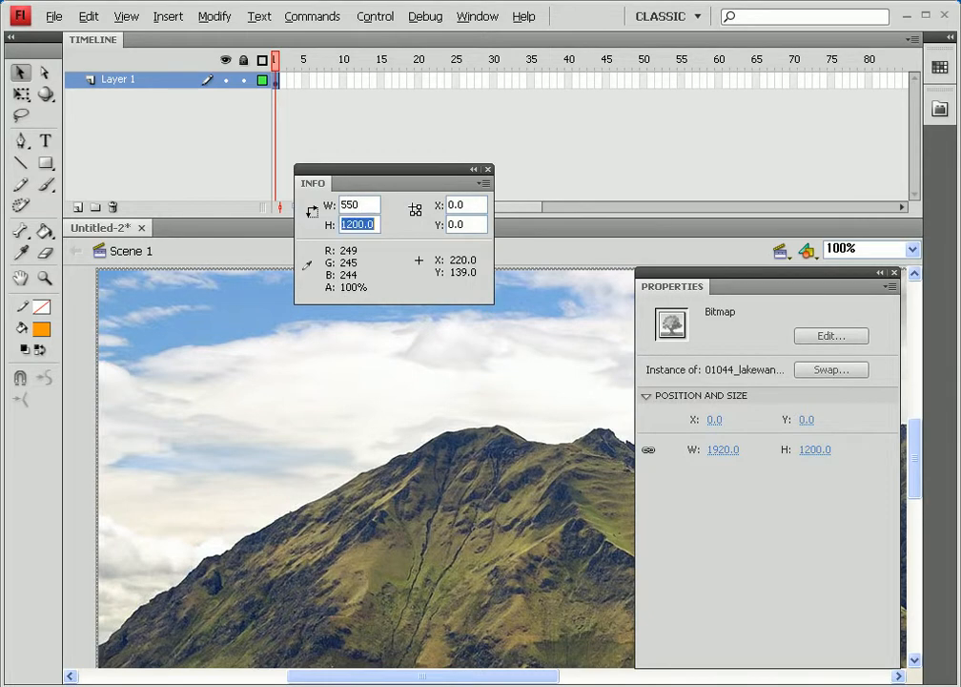
{"action": "key", "text": "Tab"}
{"action": "type", "text": "400"}
{"action": "key", "text": "Return"}
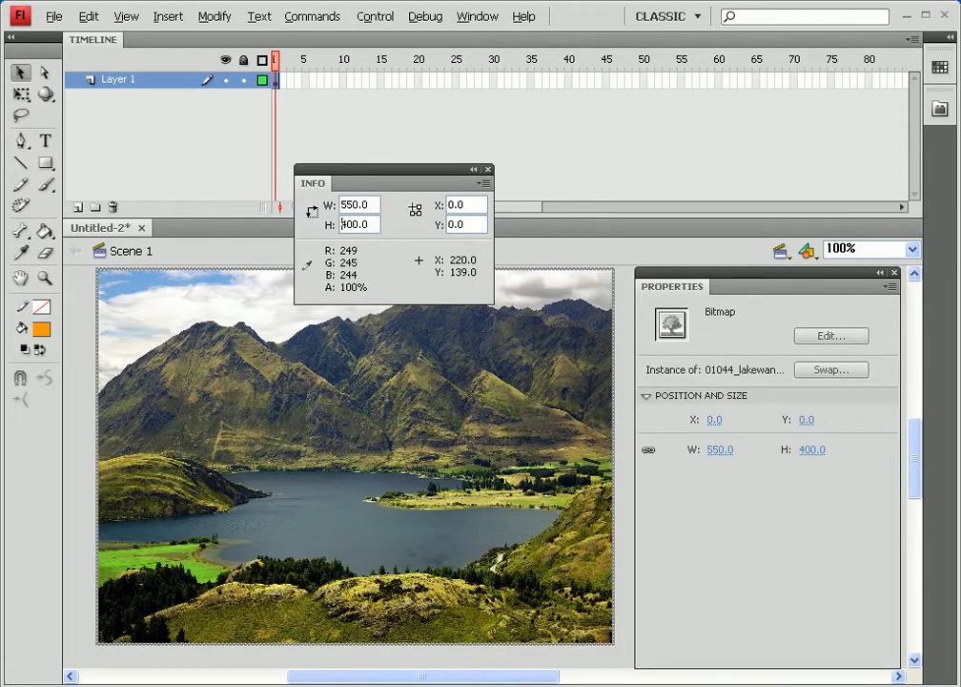
{"action": "key", "text": "F8"}
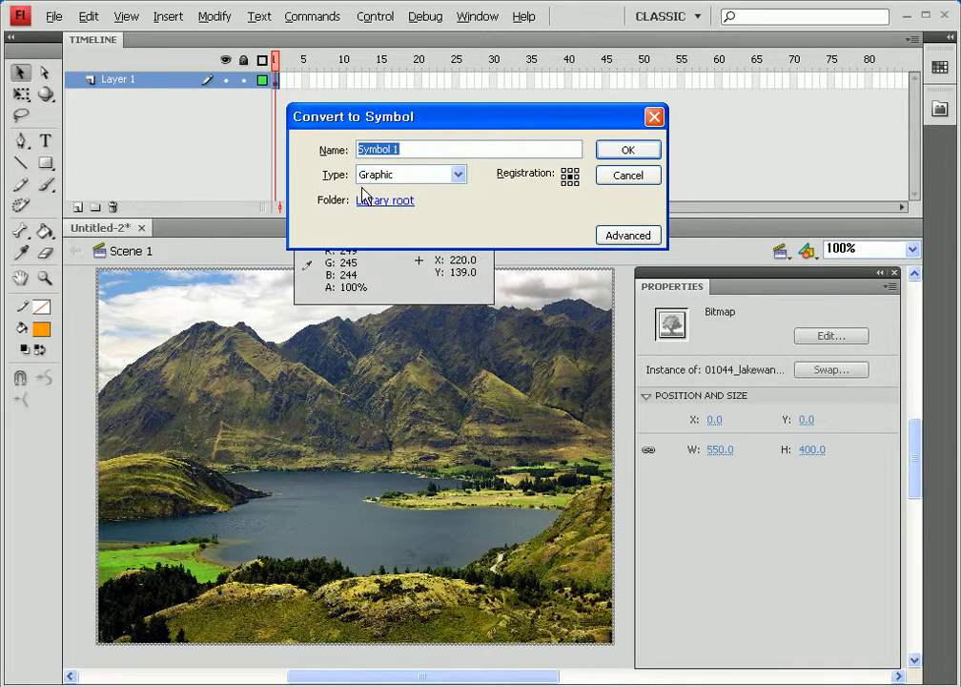
{"action": "key", "text": "Return"}
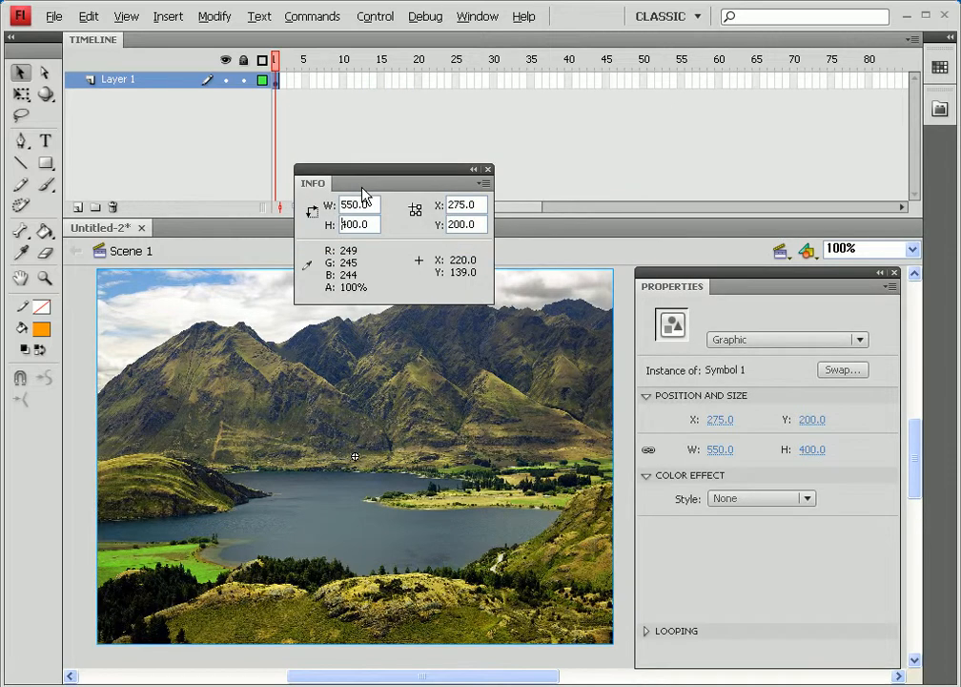
Step: Set the stage magnification to 75% and move the Info panel onto the lower middle of the picture
{"action": "left_click", "coordinate": [861, 250]}
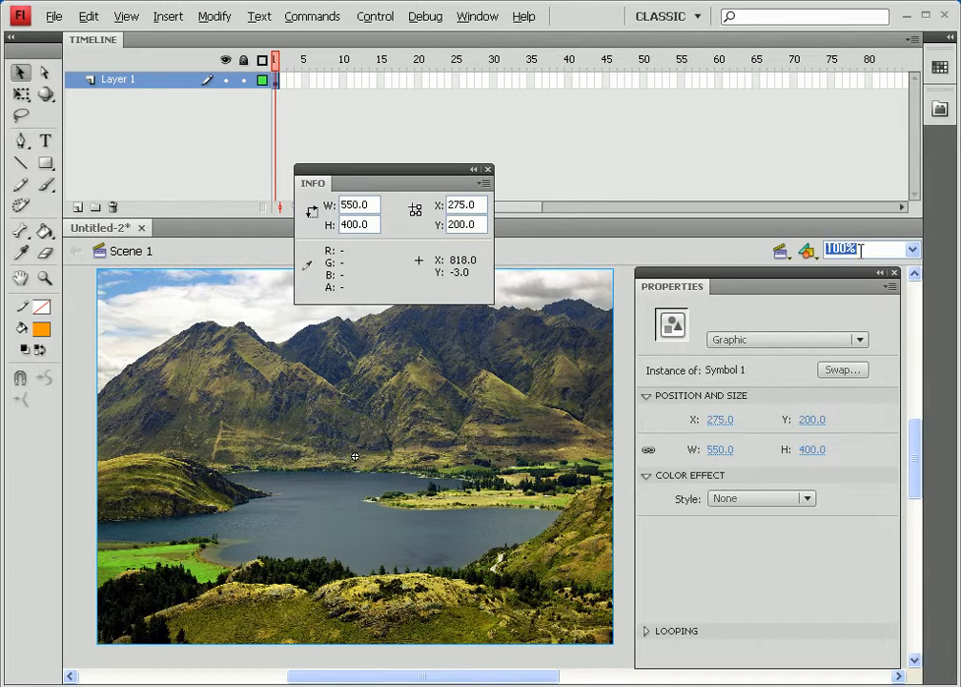
{"action": "type", "text": "75"}
{"action": "key", "text": "Return"}
{"action": "left_click", "coordinate": [214, 396]}
{"action": "left_click_drag", "start_coordinate": [333, 402], "coordinate": [282, 422]}
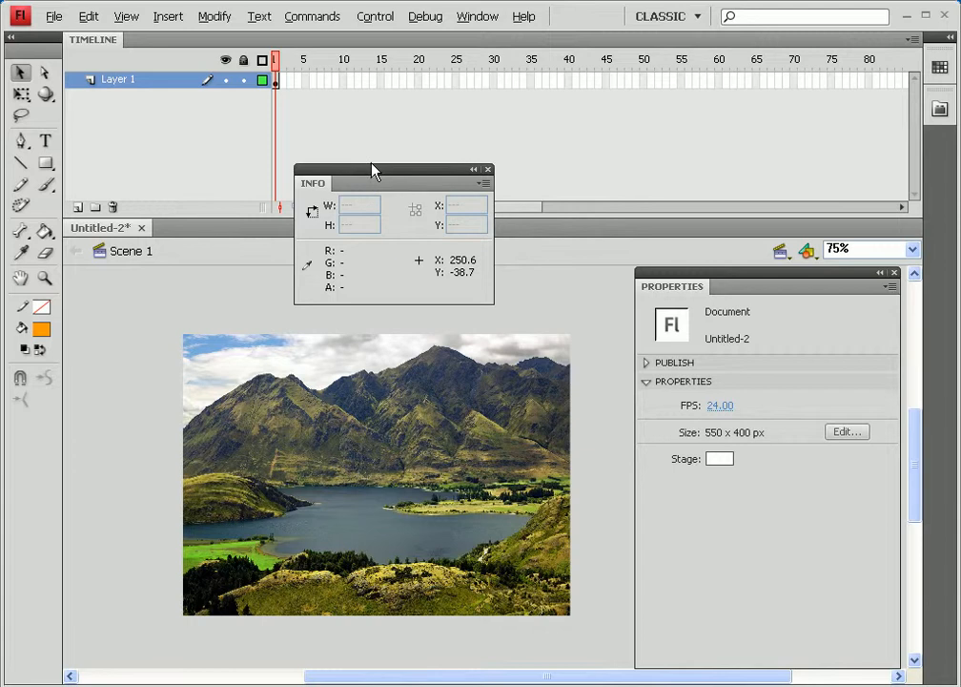
{"action": "left_click_drag", "start_coordinate": [372, 172], "coordinate": [315, 249]}
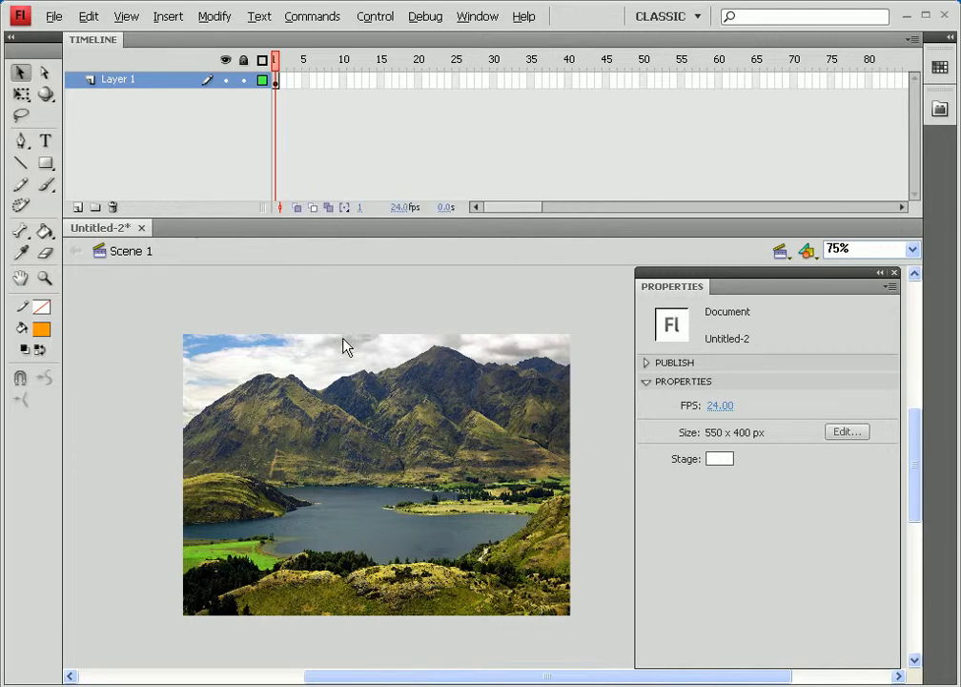
{"action": "left_click_drag", "start_coordinate": [336, 406], "coordinate": [333, 437]}
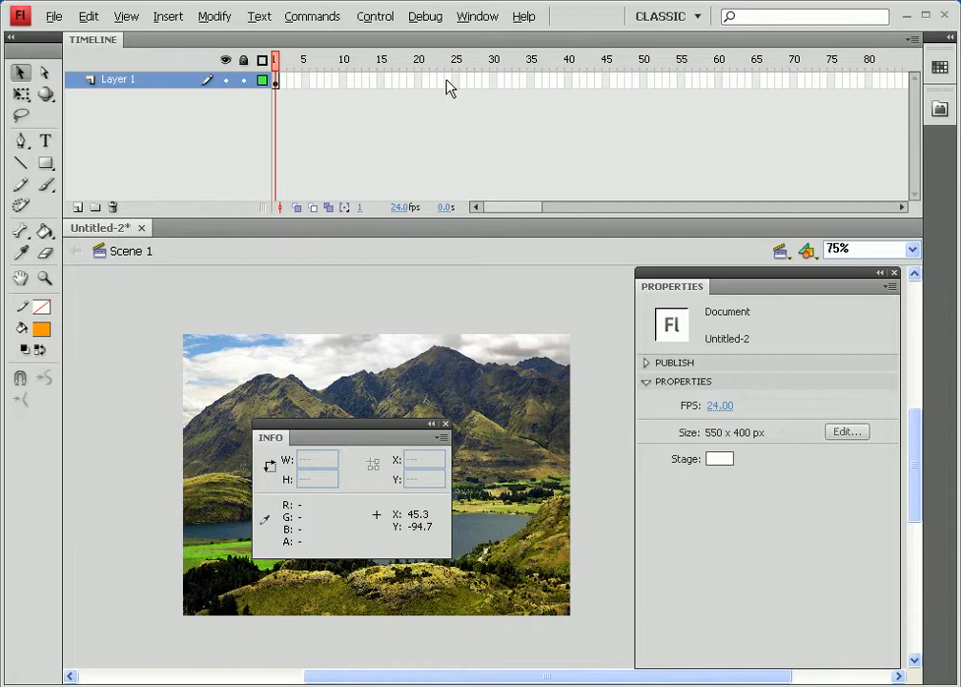
Step: Insert a keyframe at frame 50 of Layer 1, and add a new layer above it with a keyframe at frame 50
{"action": "right_click", "coordinate": [646, 82]}
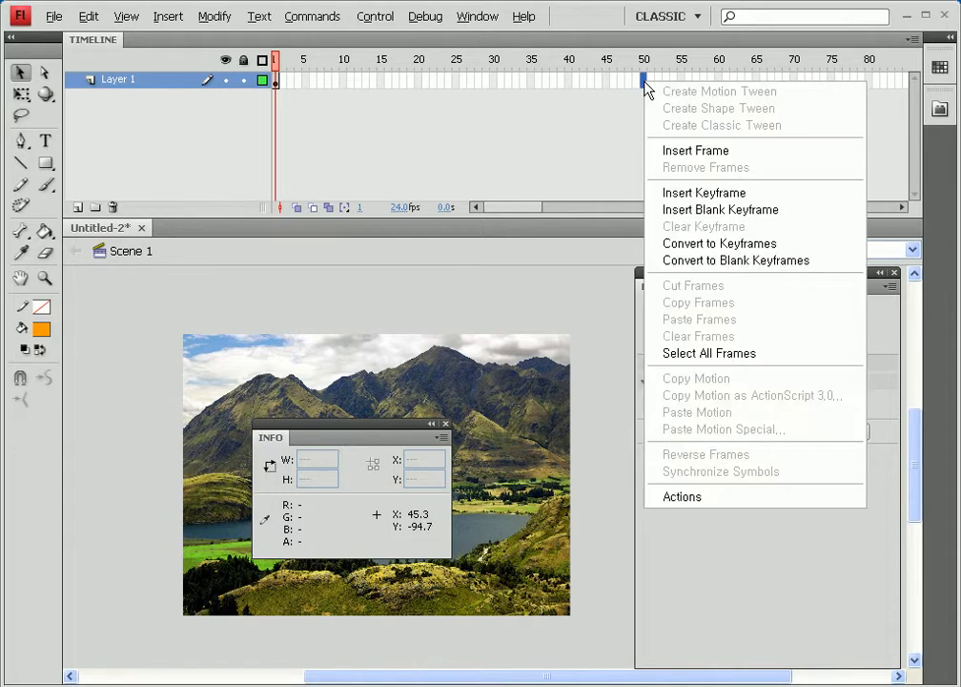
{"action": "left_click", "coordinate": [679, 193]}
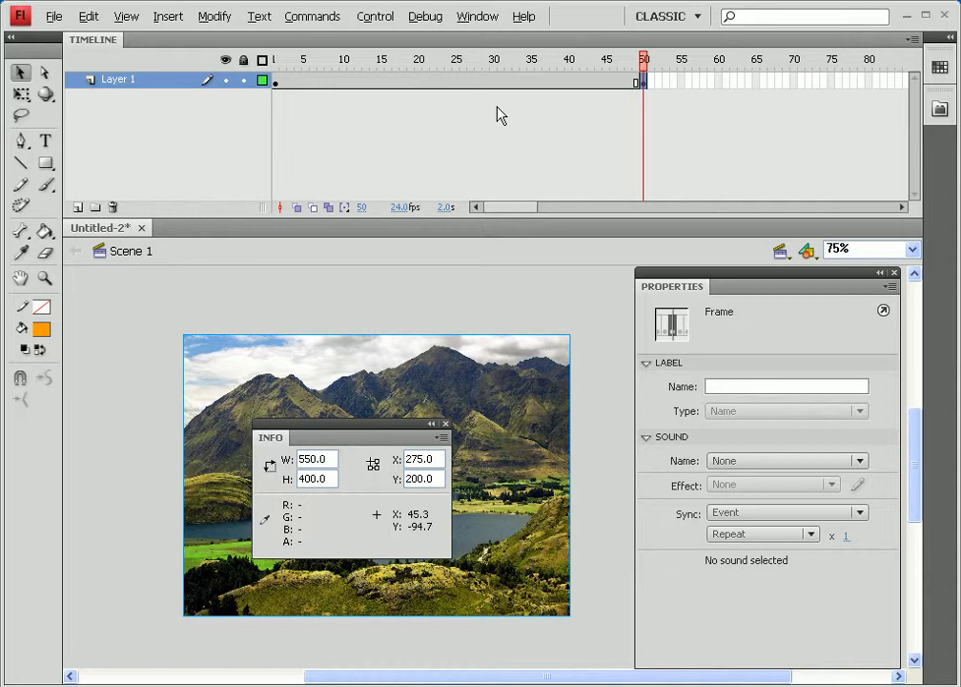
{"action": "left_click", "coordinate": [78, 208]}
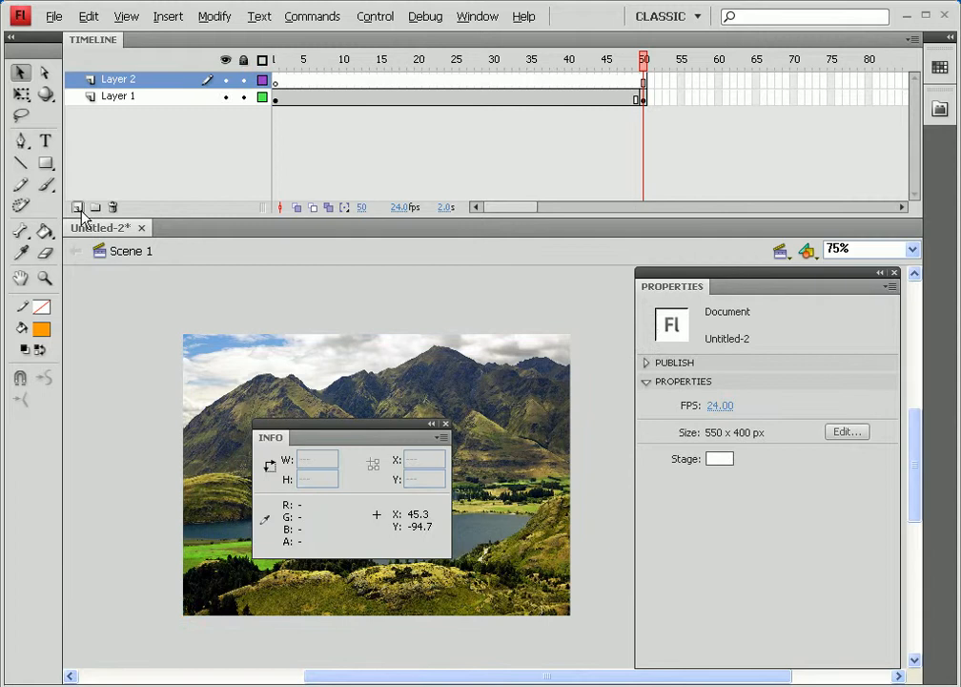
{"action": "right_click", "coordinate": [643, 81]}
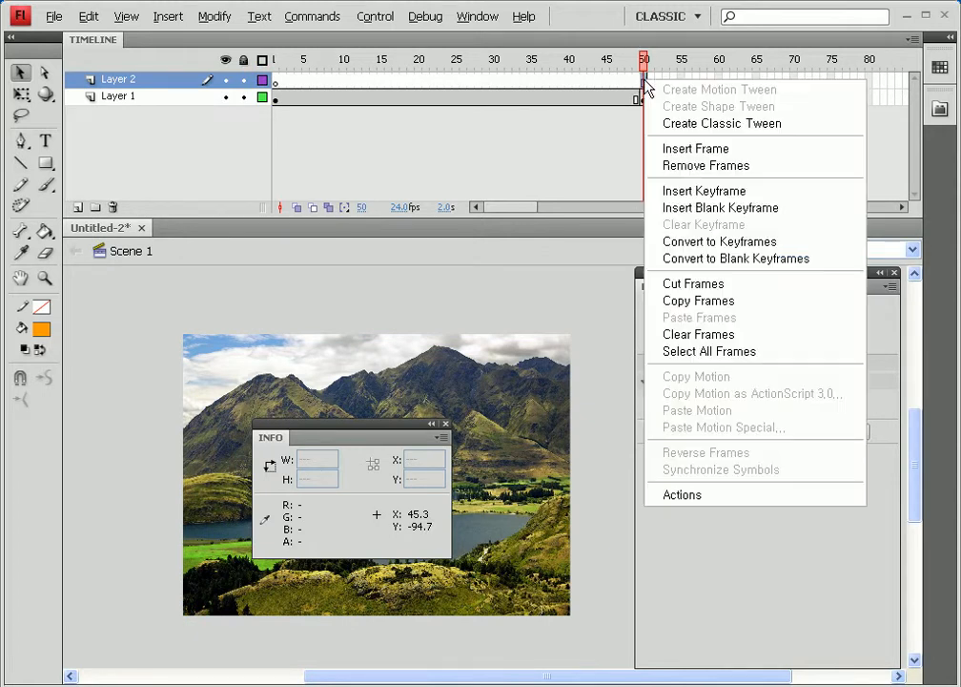
{"action": "left_click", "coordinate": [703, 190]}
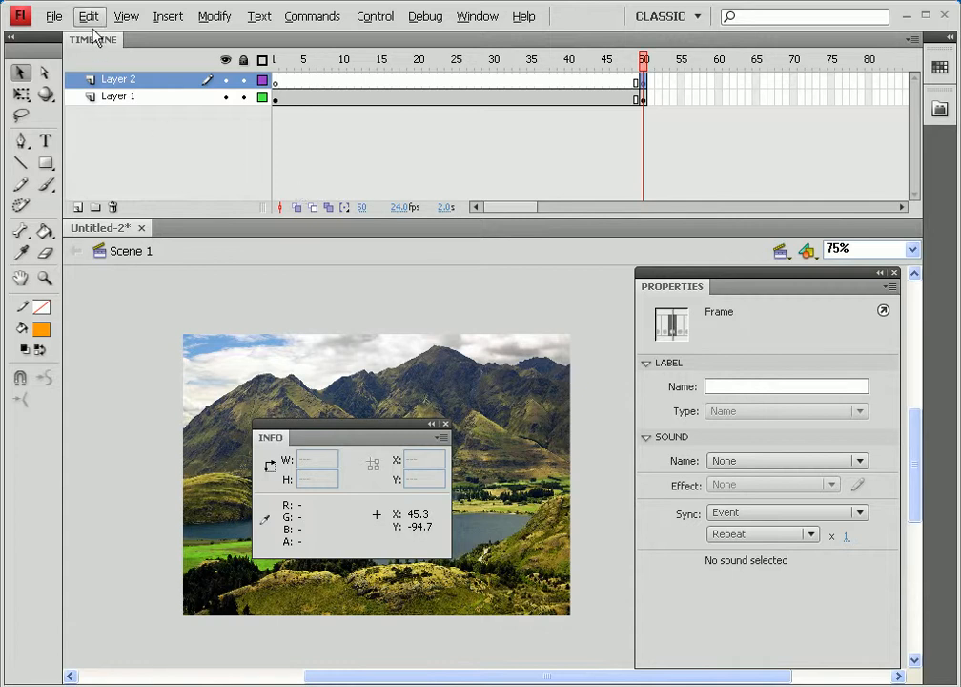
Step: Import the tulip photo 01221_mandownmeeeeeedic_2560x1600.jpg onto the stage at frame 50 of Layer 2
{"action": "left_click", "coordinate": [57, 17]}
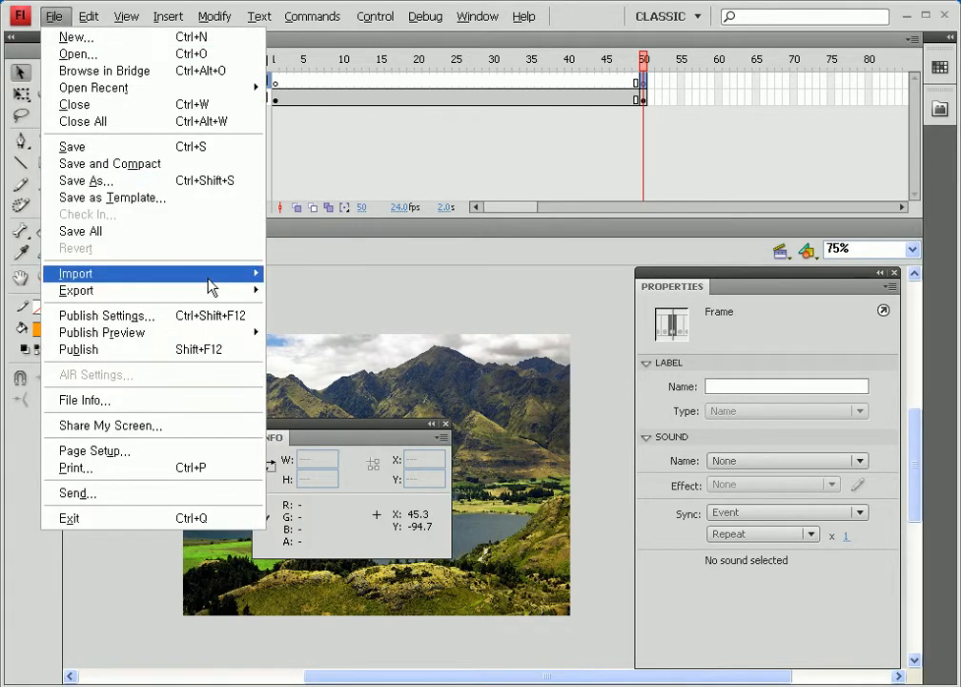
{"action": "mouse_move", "coordinate": [210, 274]}
{"action": "left_click", "coordinate": [319, 274]}
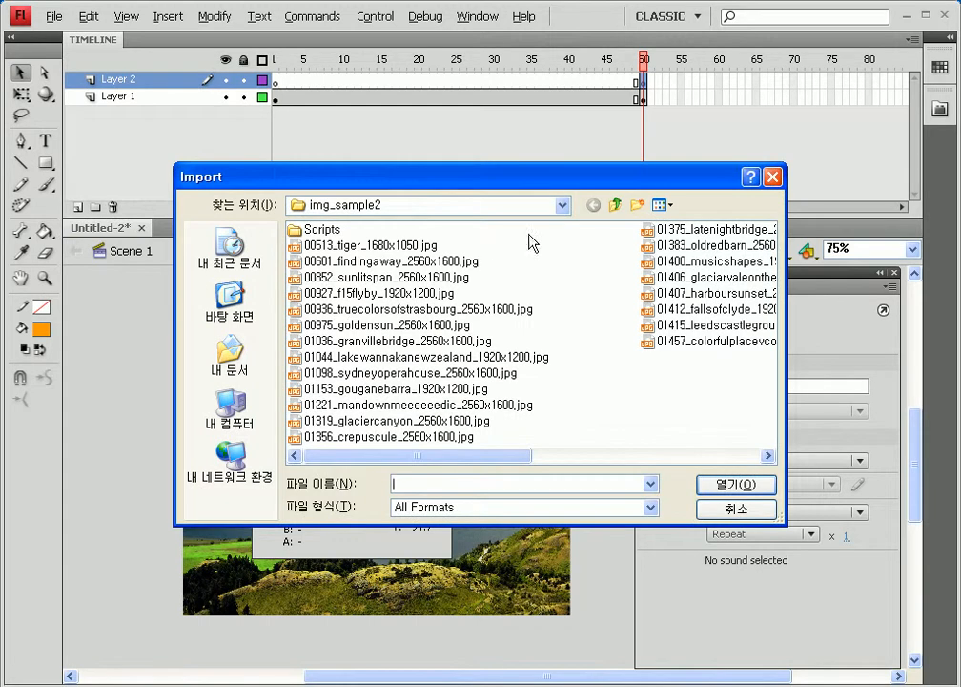
{"action": "left_click", "coordinate": [662, 205]}
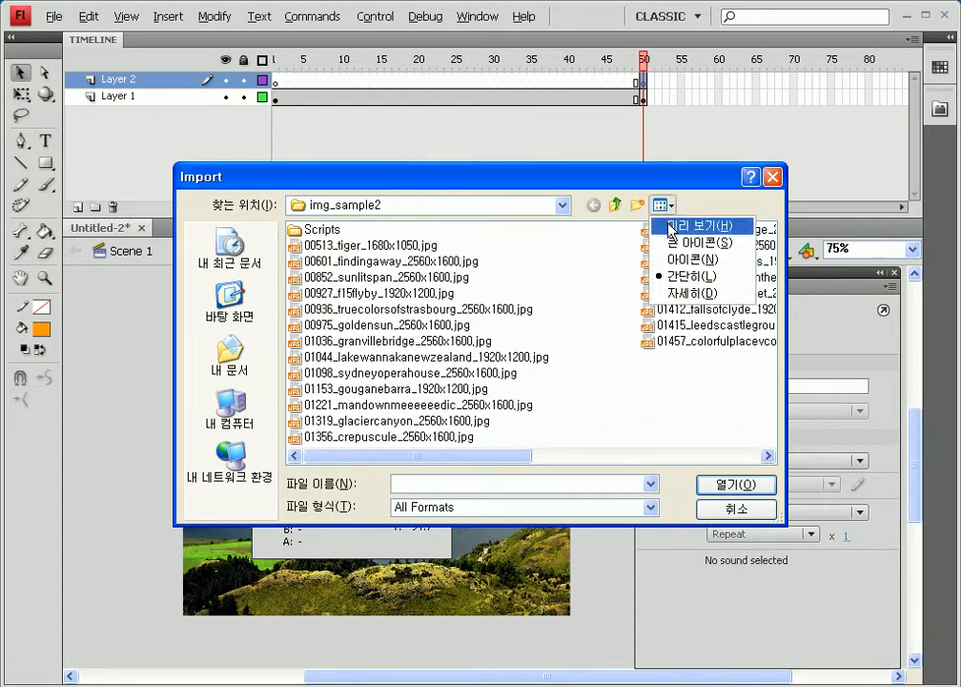
{"action": "left_click", "coordinate": [684, 225]}
{"action": "left_click", "coordinate": [593, 412]}
{"action": "scroll", "coordinate": [591, 405], "scroll_direction": "down", "scroll_amount": 5}
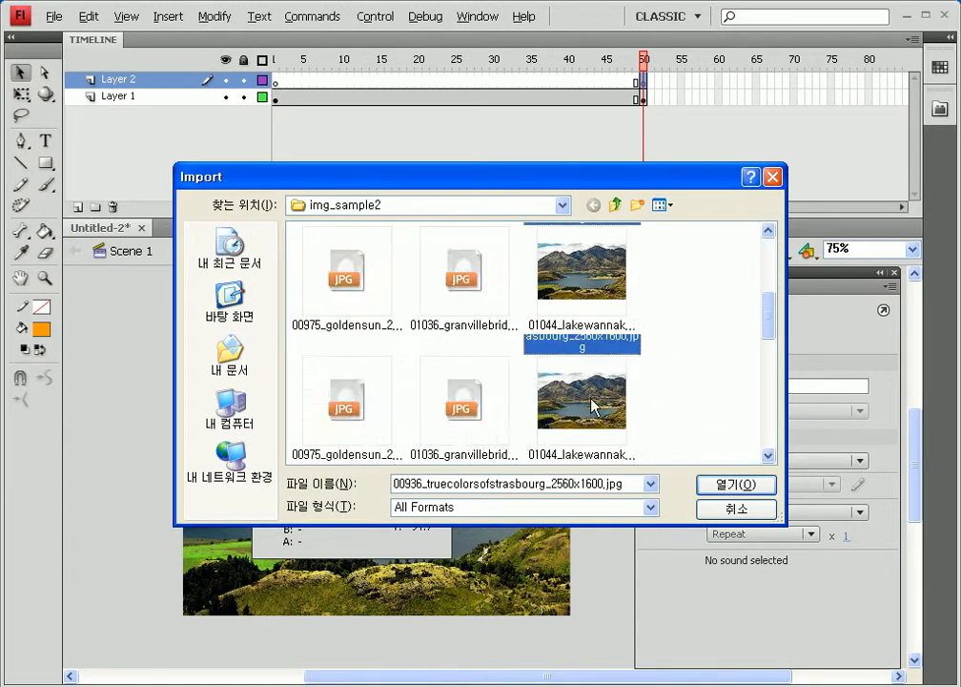
{"action": "double_click", "coordinate": [590, 401]}
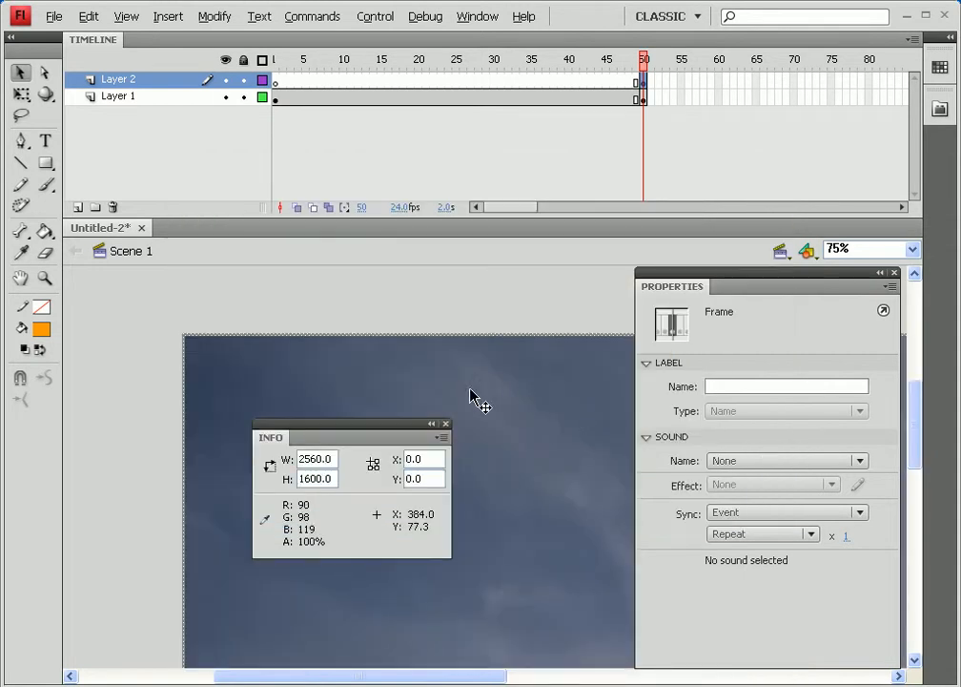
Step: Resize the tulip bitmap to 550 by 400 and convert it to a graphic symbol with centre registration
{"action": "left_click", "coordinate": [439, 396]}
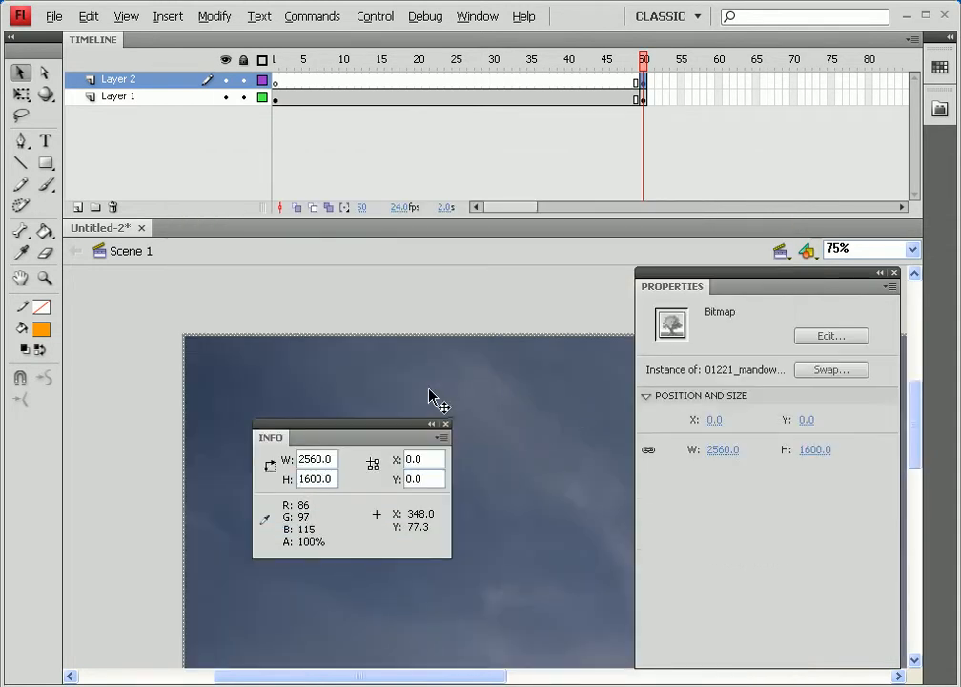
{"action": "left_click", "coordinate": [310, 459]}
{"action": "type", "text": "5"}
{"action": "key", "text": "Tab"}
{"action": "type", "text": "400"}
{"action": "key", "text": "Return"}
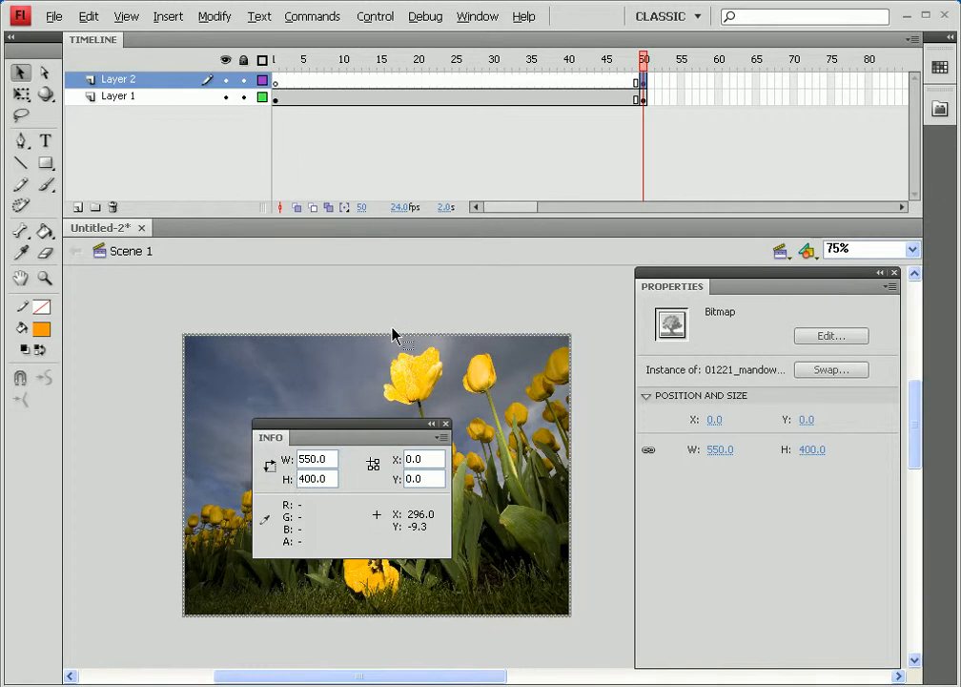
{"action": "key", "text": "F8"}
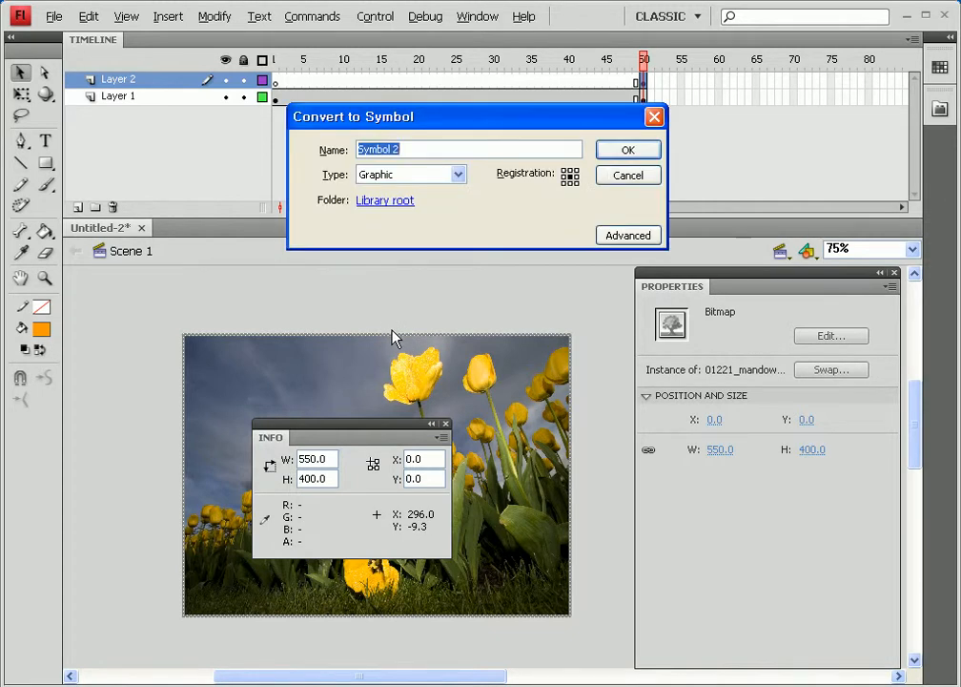
{"action": "key", "text": "Return"}
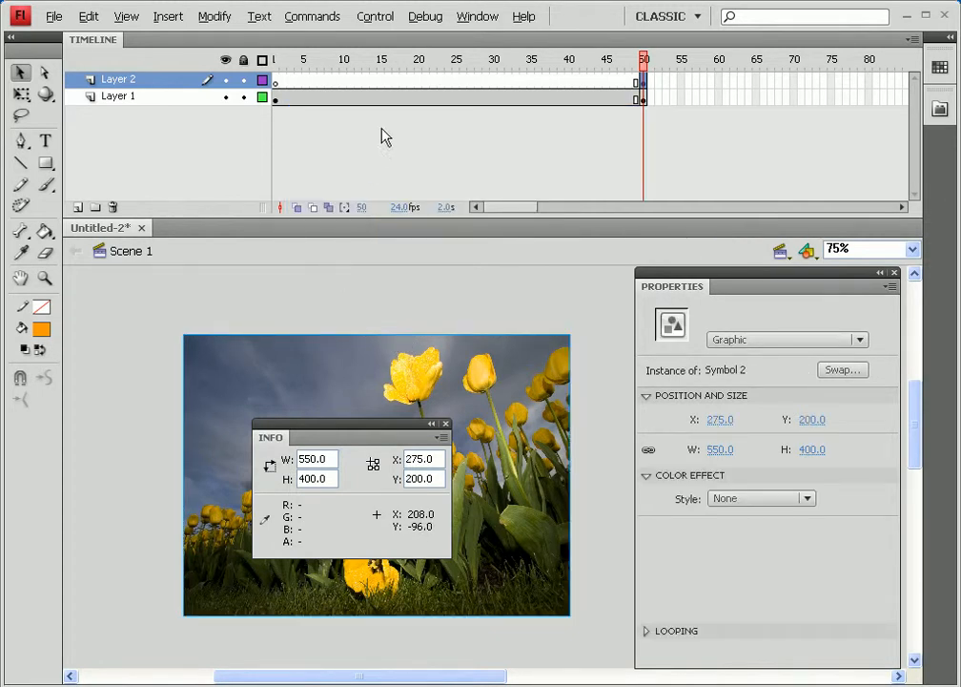
Step: Add a third layer above Layer 2 and insert a keyframe at its frame 50
{"action": "left_click", "coordinate": [78, 208]}
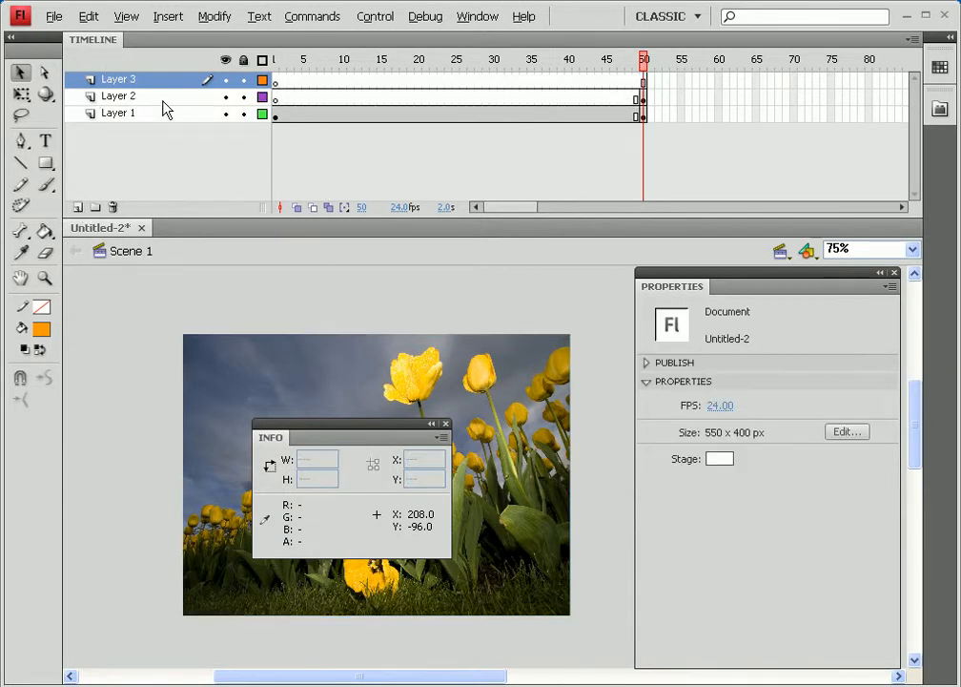
{"action": "left_click", "coordinate": [644, 82]}
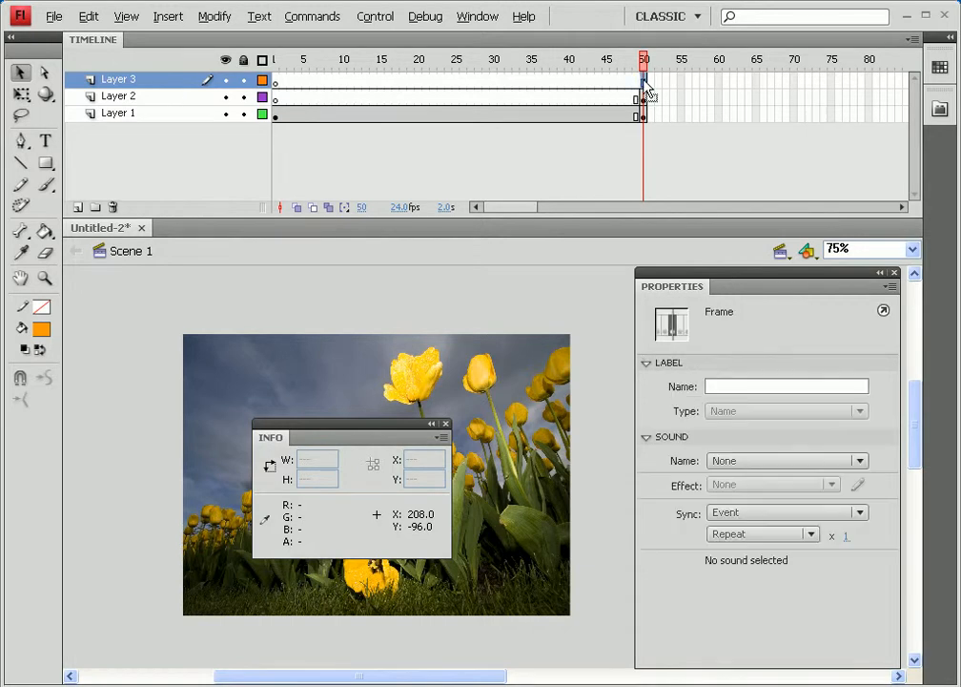
{"action": "right_click", "coordinate": [645, 83]}
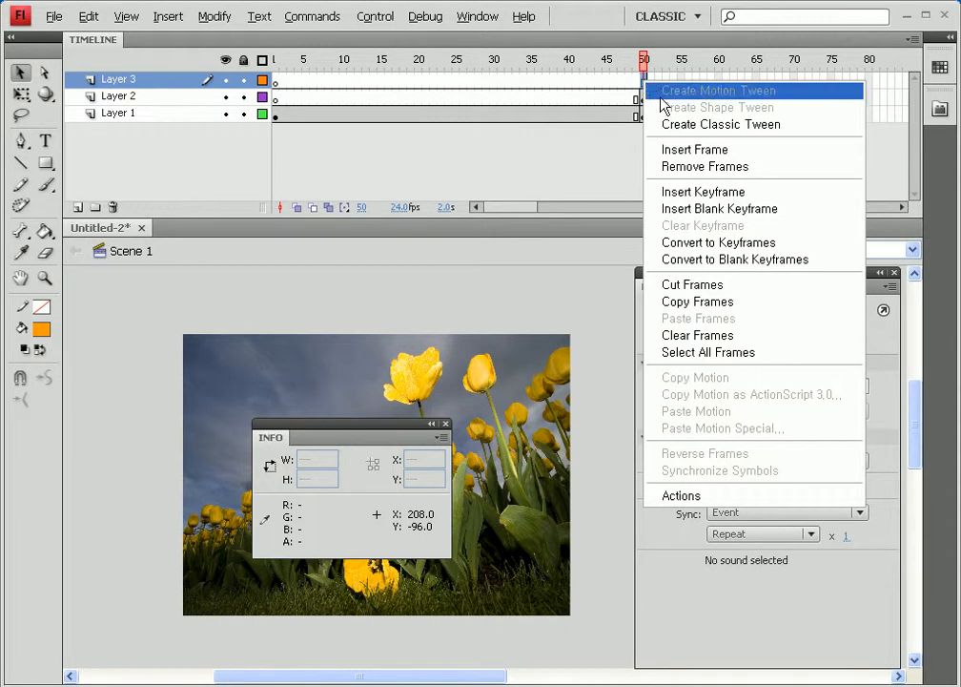
{"action": "left_click", "coordinate": [677, 193]}
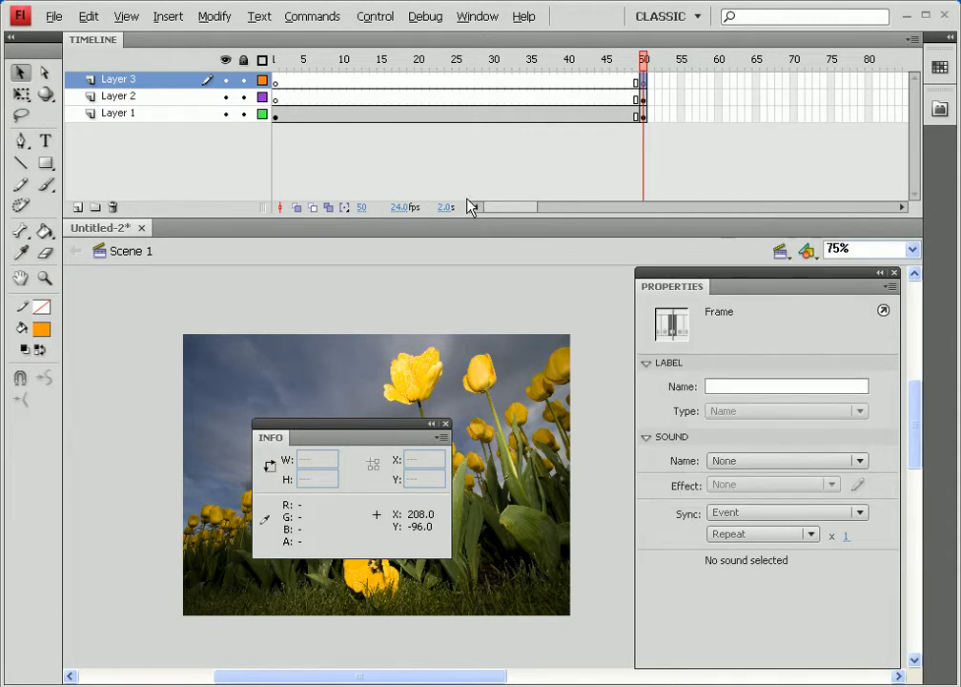
Step: Draw an orange rectangle about 92 by 480 beside the stage's left edge on Layer 3 and convert it to a graphic symbol
{"action": "left_click", "coordinate": [45, 163]}
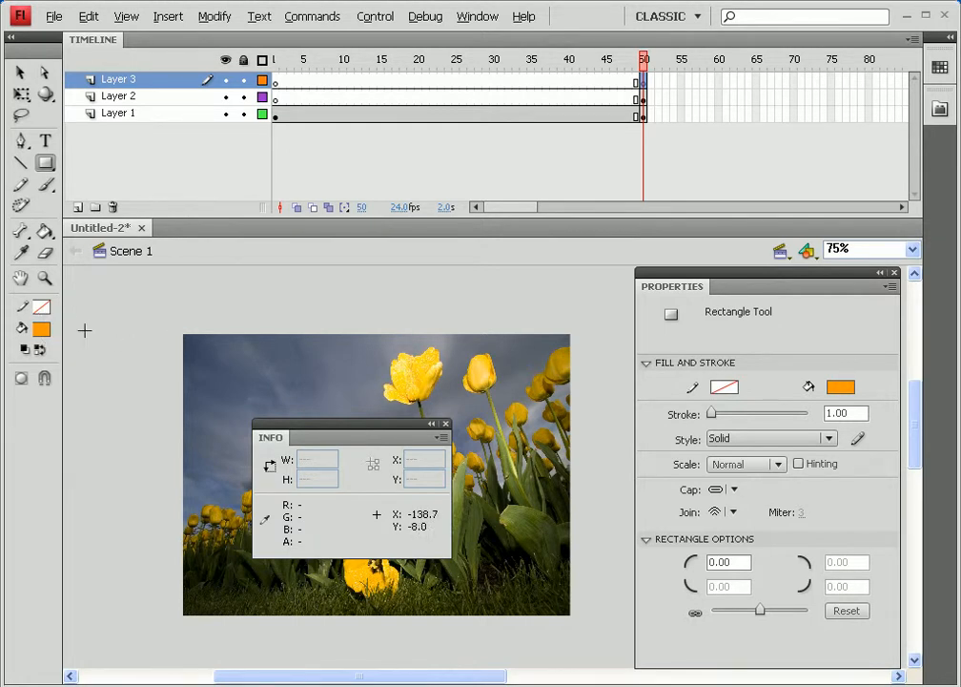
{"action": "left_click_drag", "start_coordinate": [90, 298], "coordinate": [153, 635]}
{"action": "left_click", "coordinate": [20, 72]}
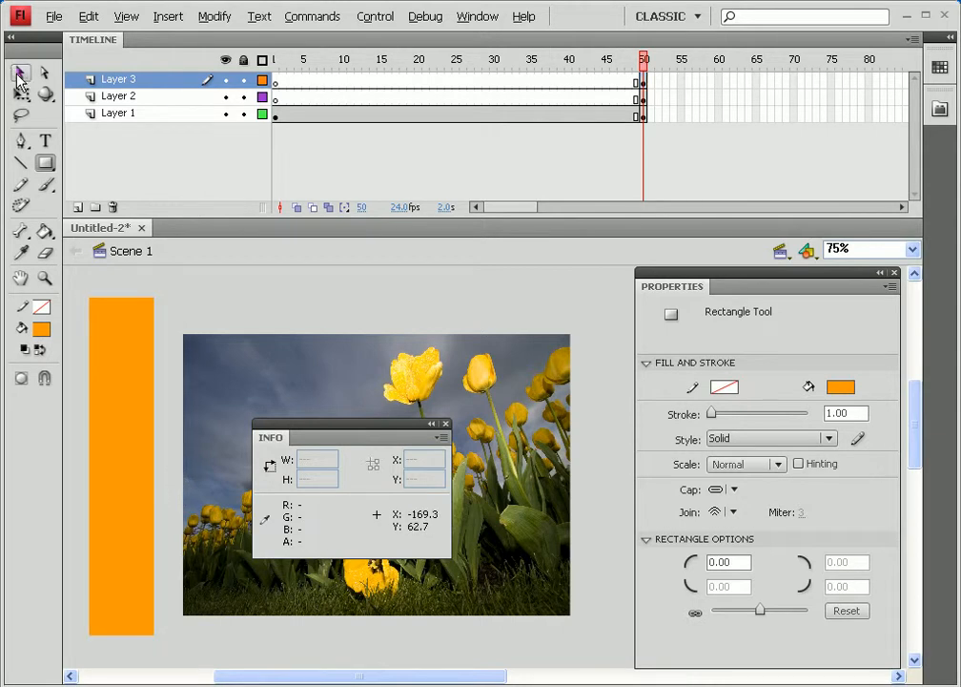
{"action": "left_click", "coordinate": [138, 382]}
{"action": "key", "text": "F8"}
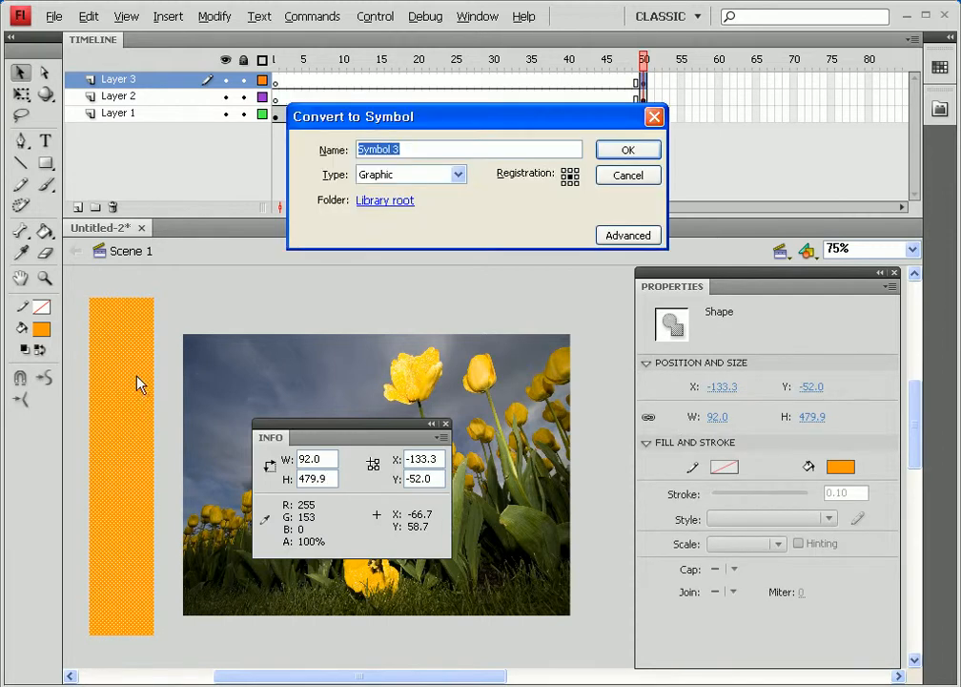
{"action": "left_click", "coordinate": [630, 150]}
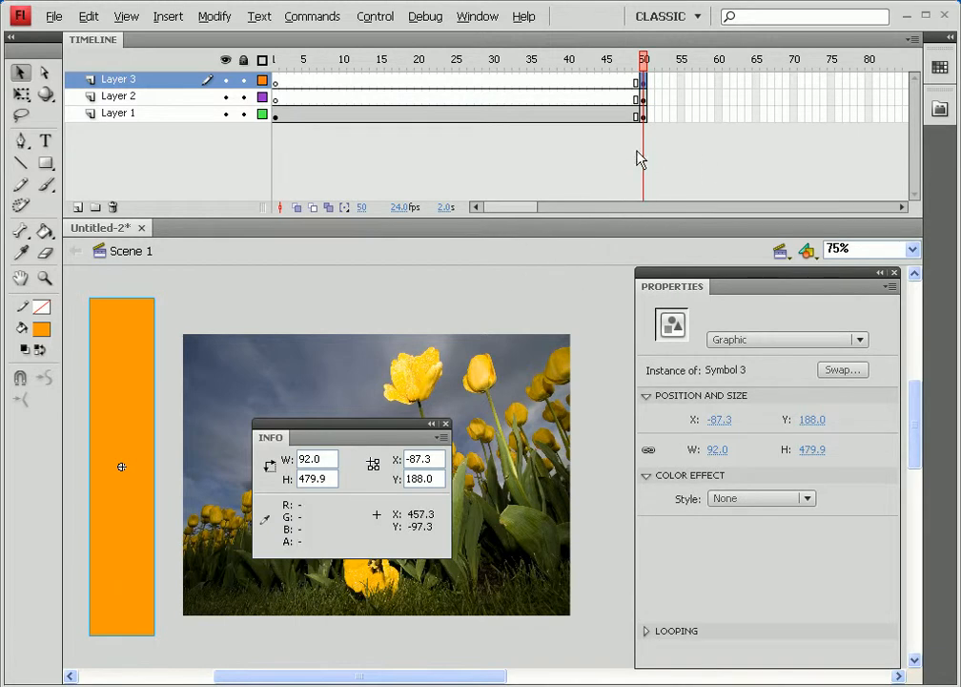
Step: Insert keyframes at frames 70, 90 and 130 of Layer 3, and extend Layers 1 and 2 to frame 130
{"action": "right_click", "coordinate": [795, 80]}
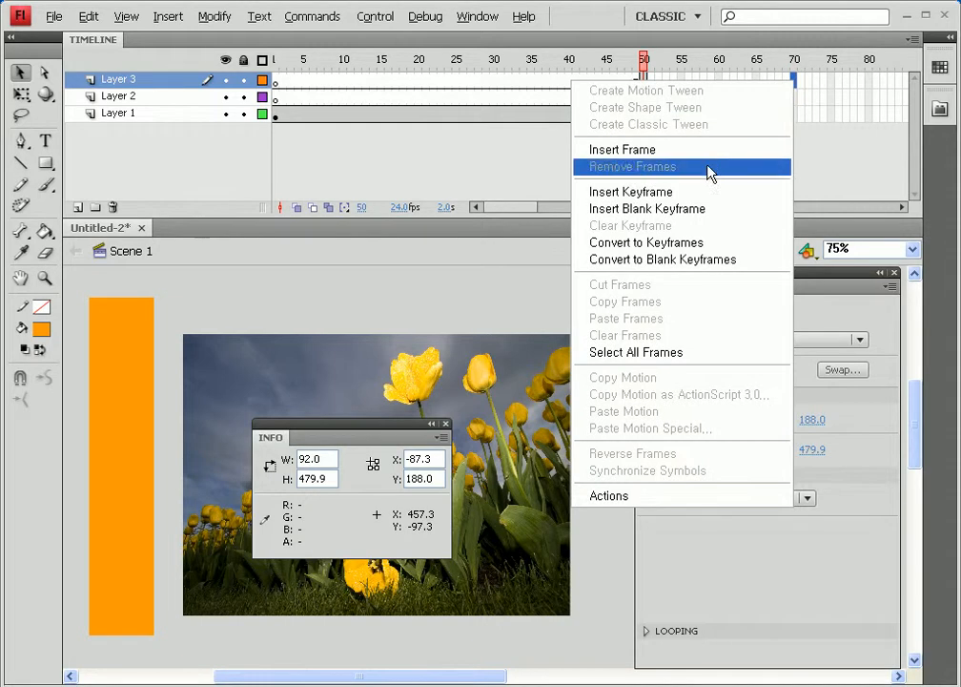
{"action": "left_click", "coordinate": [691, 195]}
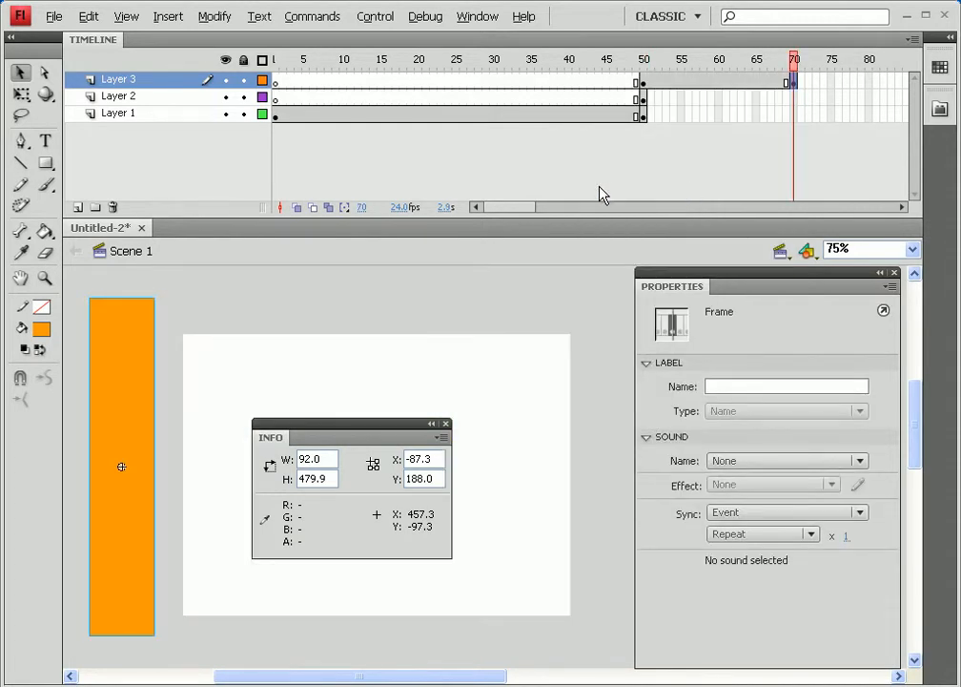
{"action": "left_click_drag", "start_coordinate": [496, 212], "coordinate": [530, 216]}
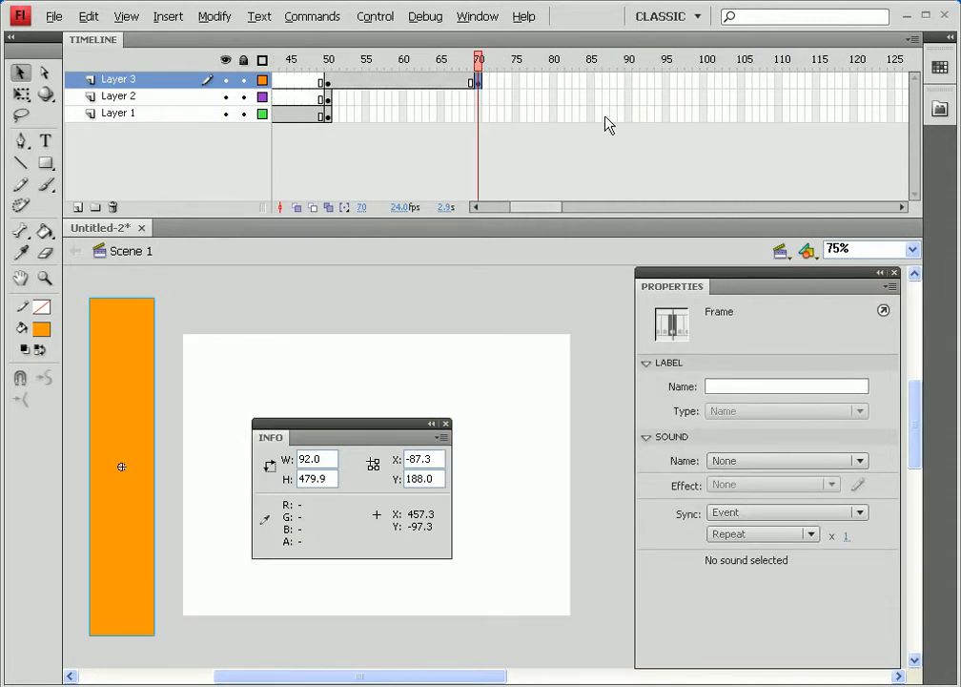
{"action": "right_click", "coordinate": [631, 82]}
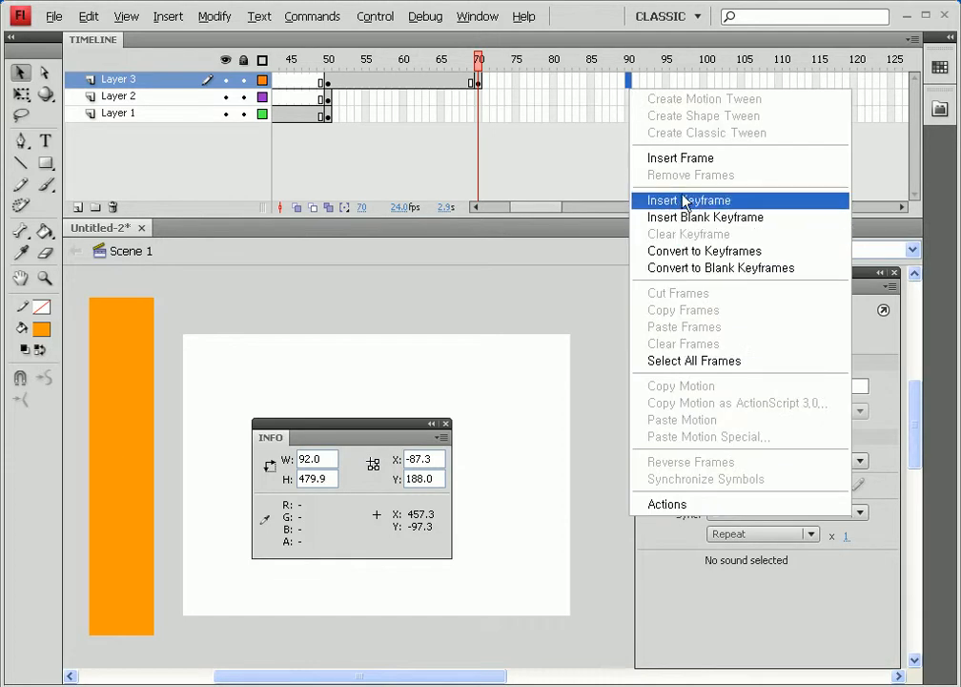
{"action": "left_click", "coordinate": [684, 200]}
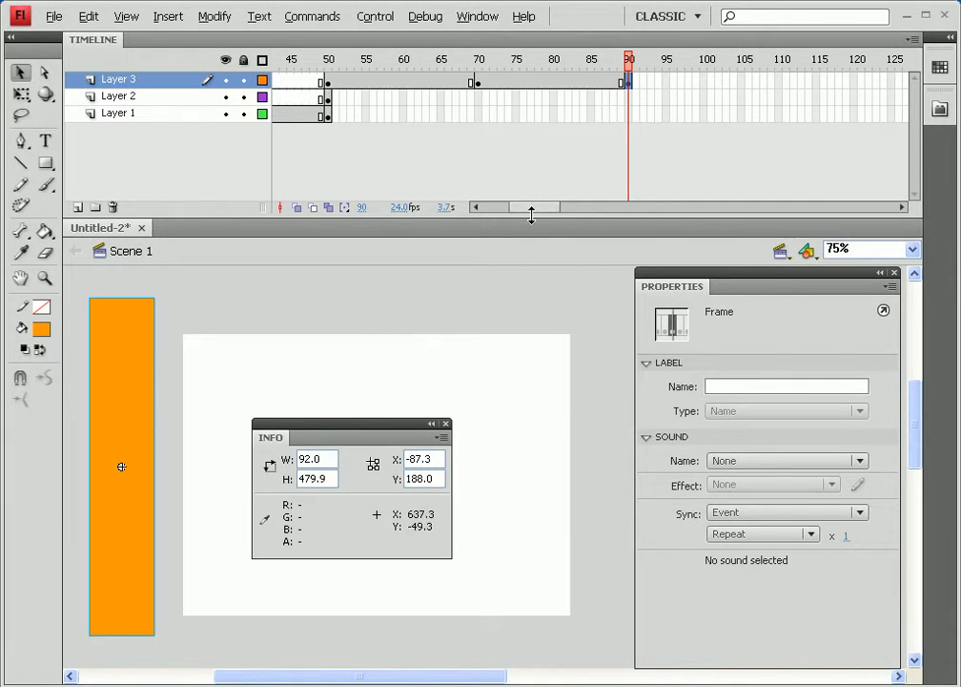
{"action": "left_click_drag", "start_coordinate": [539, 212], "coordinate": [550, 215]}
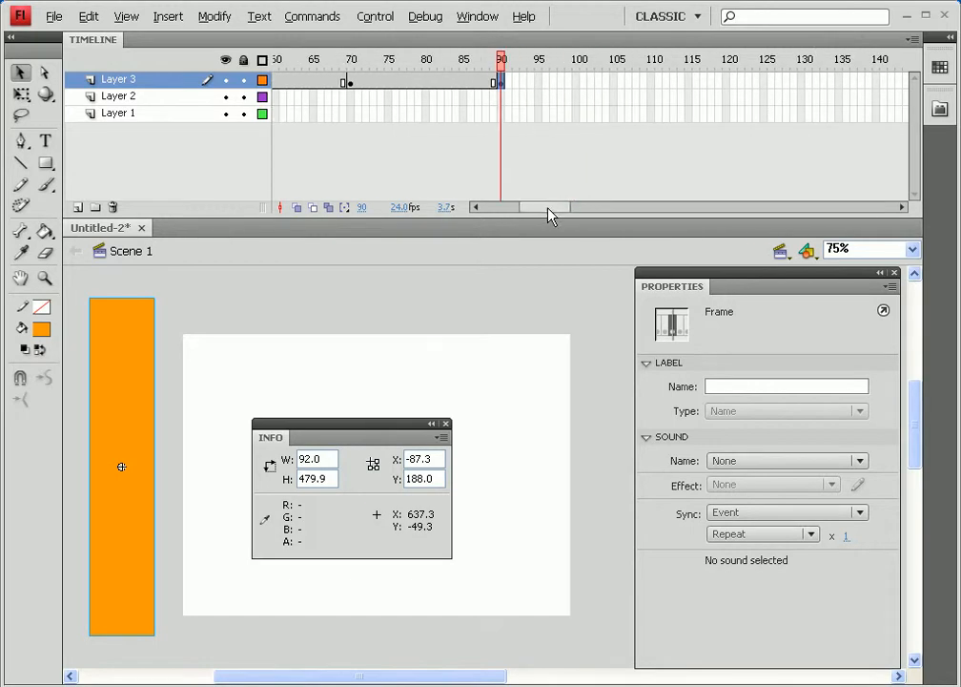
{"action": "right_click", "coordinate": [802, 81]}
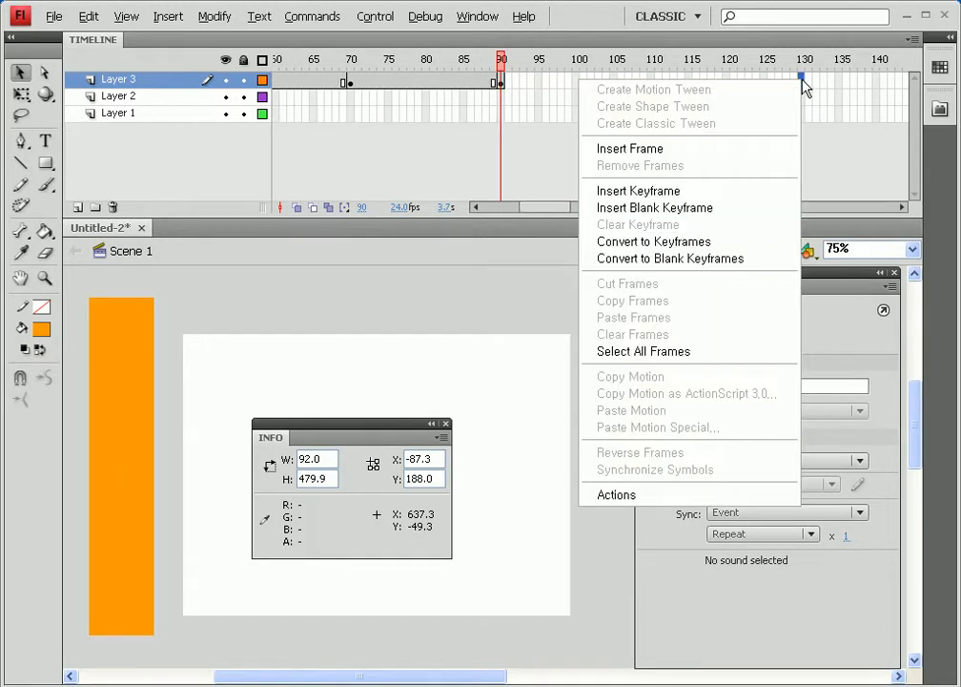
{"action": "left_click", "coordinate": [722, 207]}
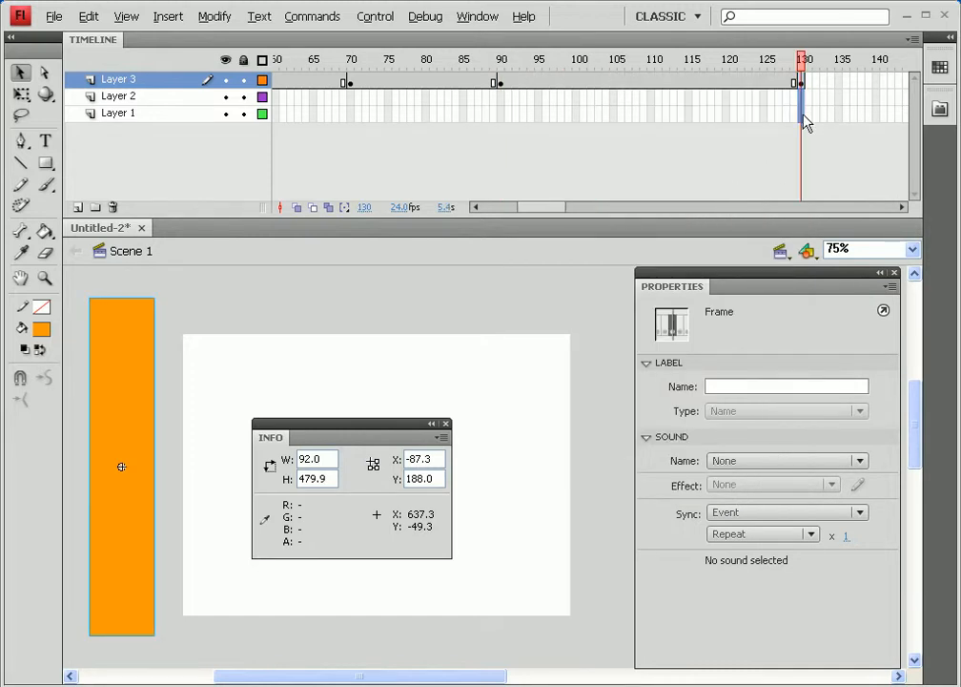
{"action": "right_click", "coordinate": [804, 121]}
{"action": "left_click", "coordinate": [722, 195]}
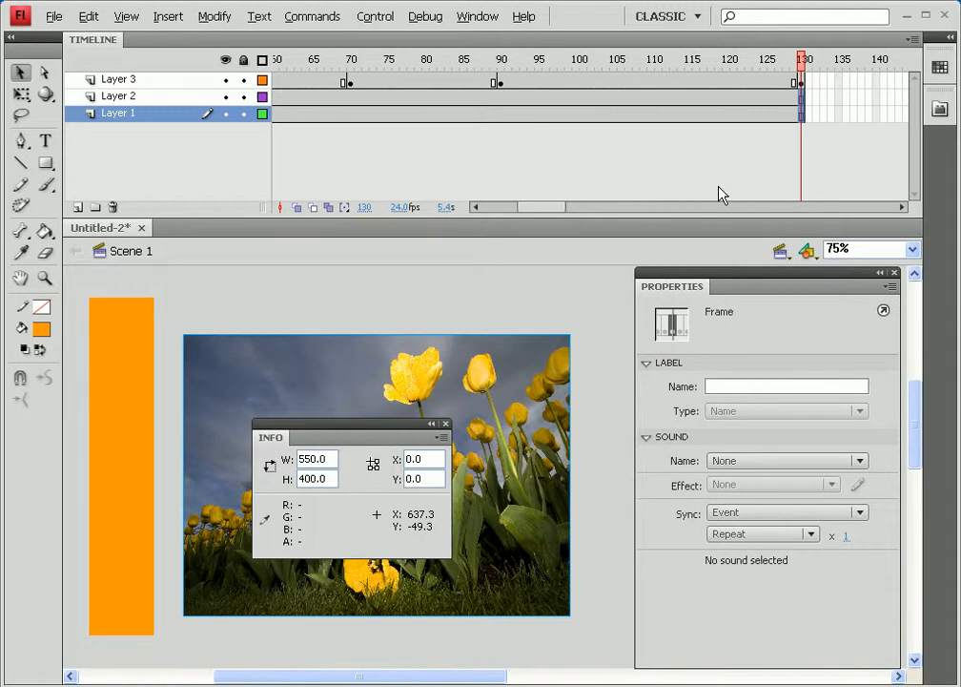
Step: At frame 70, move the orange rectangle past the stage's right edge, to about X 601, Y 195
{"action": "left_click_drag", "start_coordinate": [804, 59], "coordinate": [352, 103]}
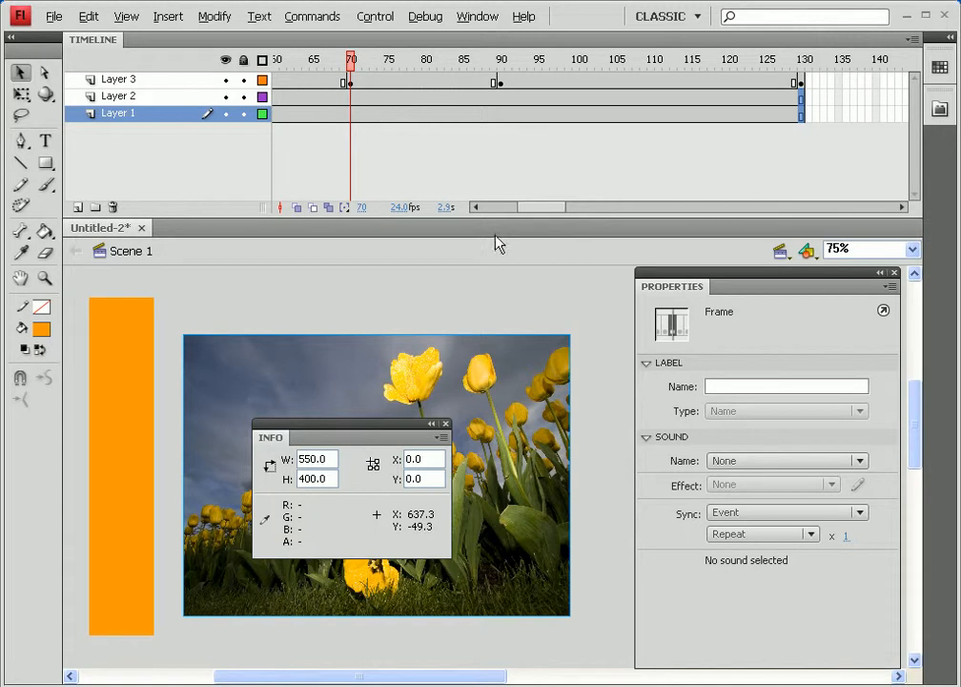
{"action": "left_click_drag", "start_coordinate": [532, 211], "coordinate": [513, 212]}
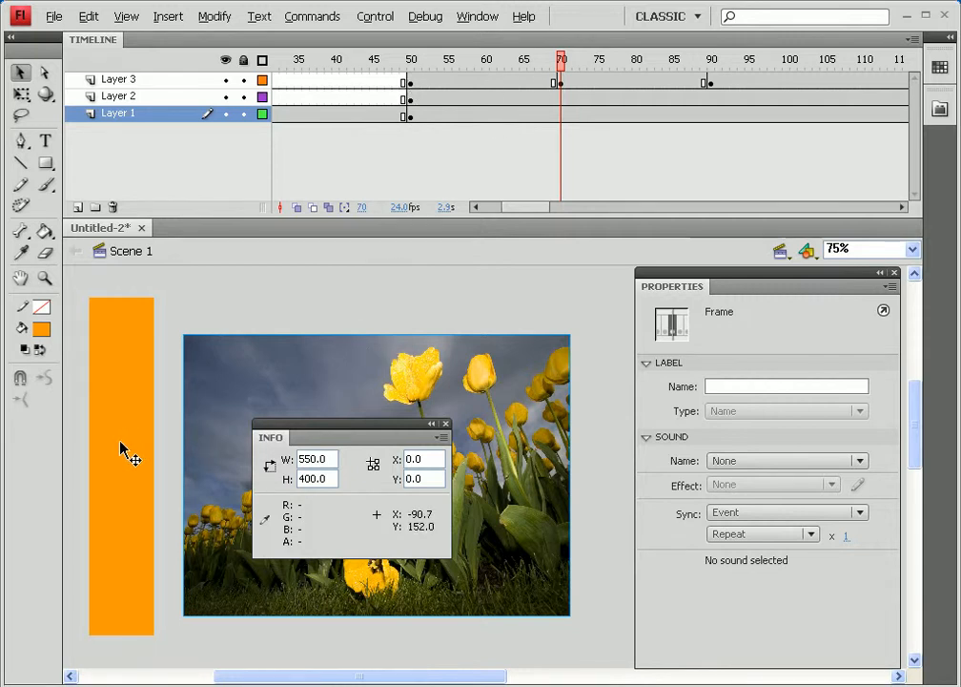
{"action": "left_click_drag", "start_coordinate": [121, 430], "coordinate": [606, 445]}
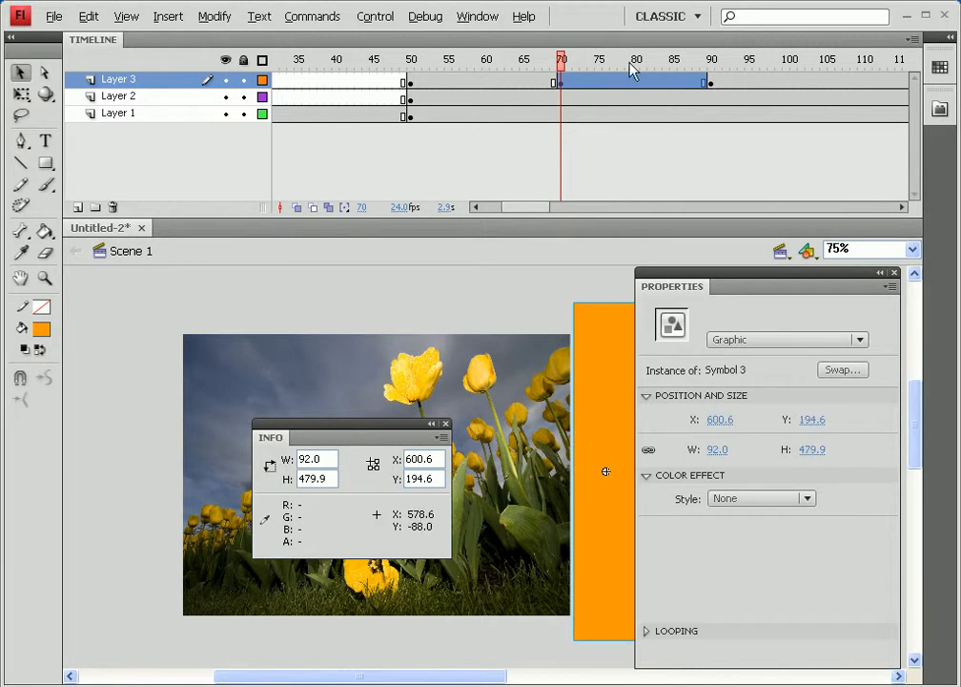
Step: At frame 130, stretch the orange rectangle rightward with Free Transform to a width of about 760, covering the whole stage
{"action": "left_click_drag", "start_coordinate": [561, 60], "coordinate": [780, 57]}
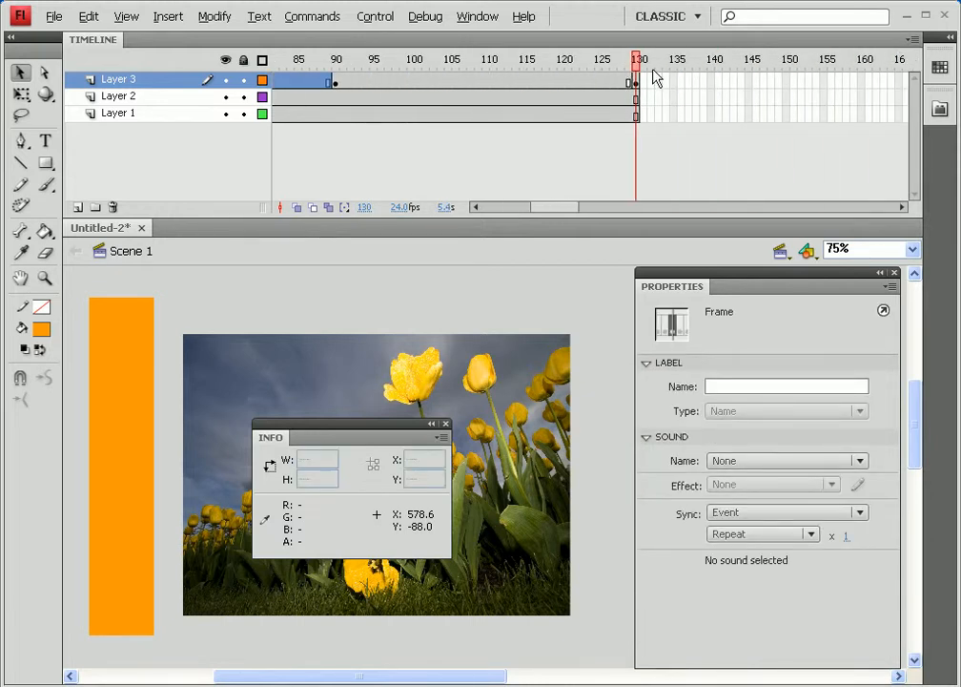
{"action": "left_click", "coordinate": [21, 93]}
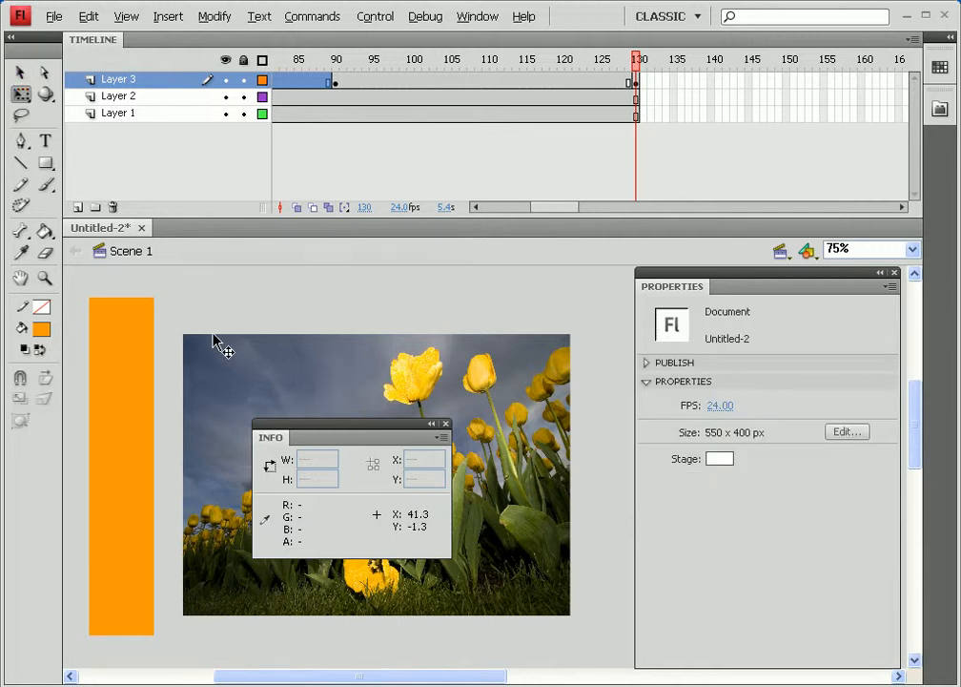
{"action": "left_click", "coordinate": [129, 421]}
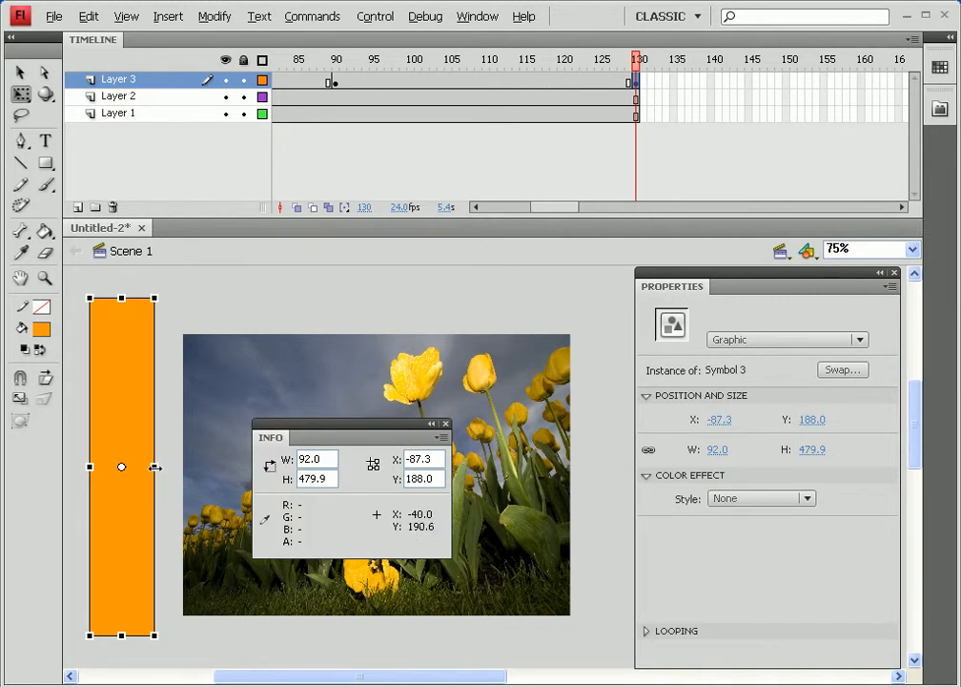
{"action": "left_click_drag", "start_coordinate": [155, 466], "coordinate": [625, 466]}
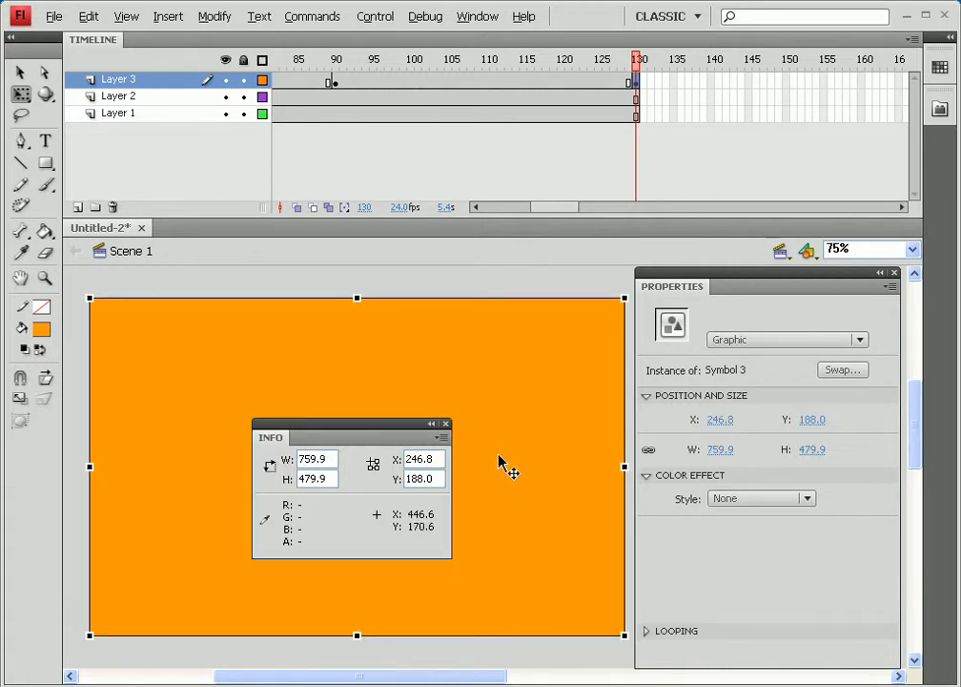
Step: Create classic tweens between the Layer 3 keyframes from frame 50 to 130, and test the movie
{"action": "left_click_drag", "start_coordinate": [548, 209], "coordinate": [525, 214]}
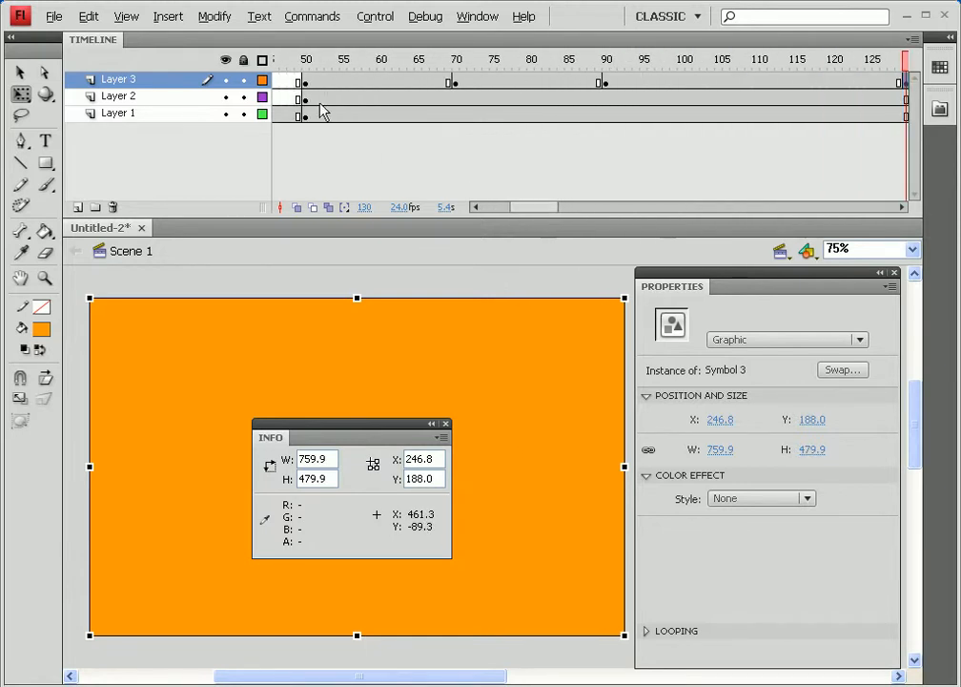
{"action": "left_click", "coordinate": [388, 83]}
{"action": "left_click_drag", "start_coordinate": [388, 84], "coordinate": [688, 80]}
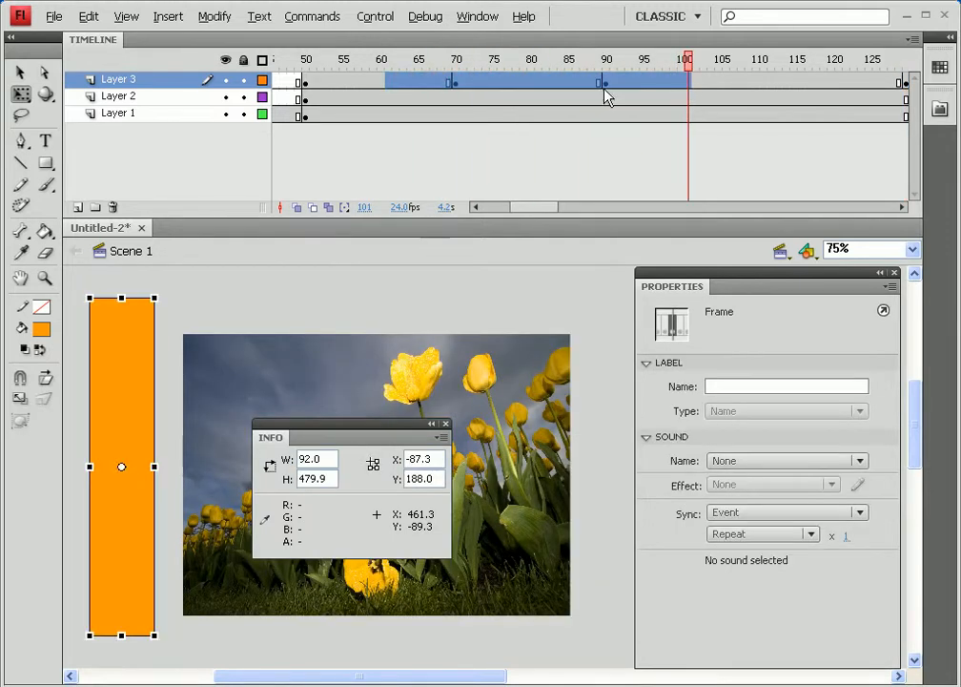
{"action": "right_click", "coordinate": [547, 87]}
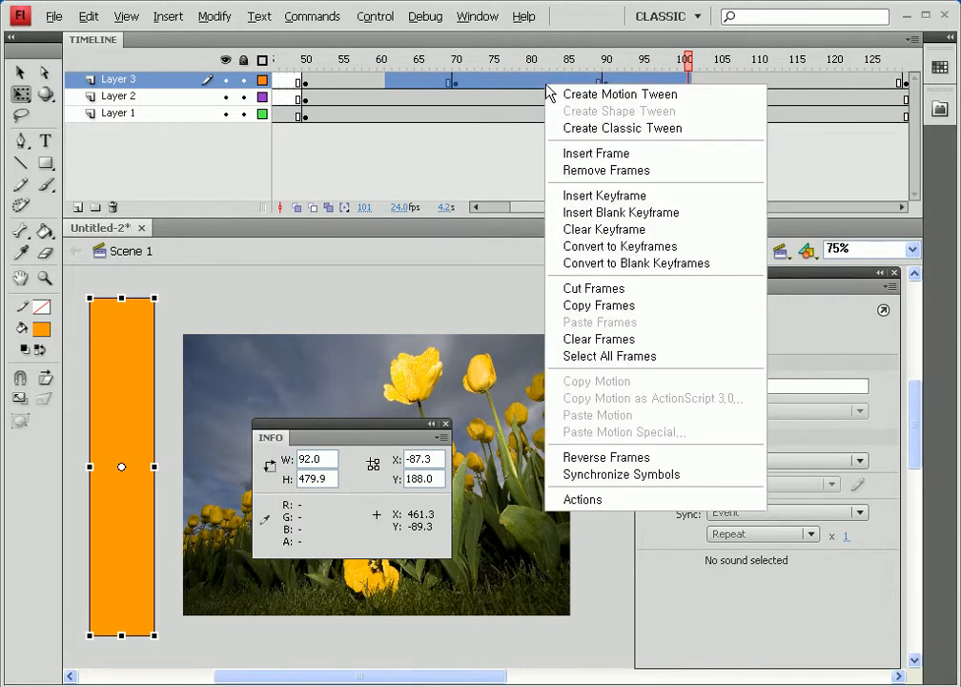
{"action": "left_click", "coordinate": [592, 129]}
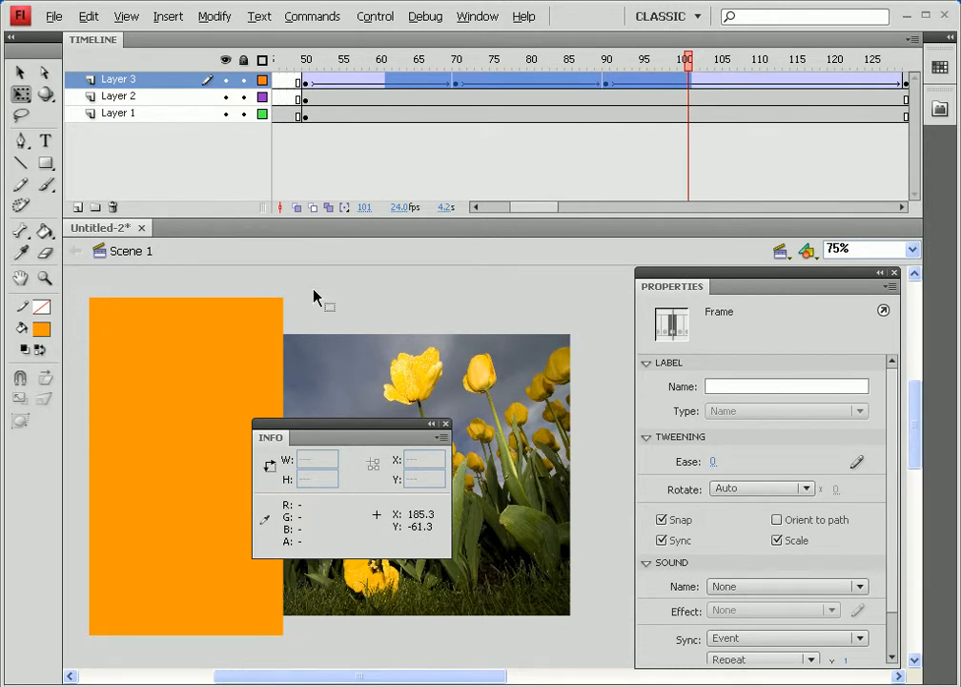
{"action": "left_click", "coordinate": [415, 303]}
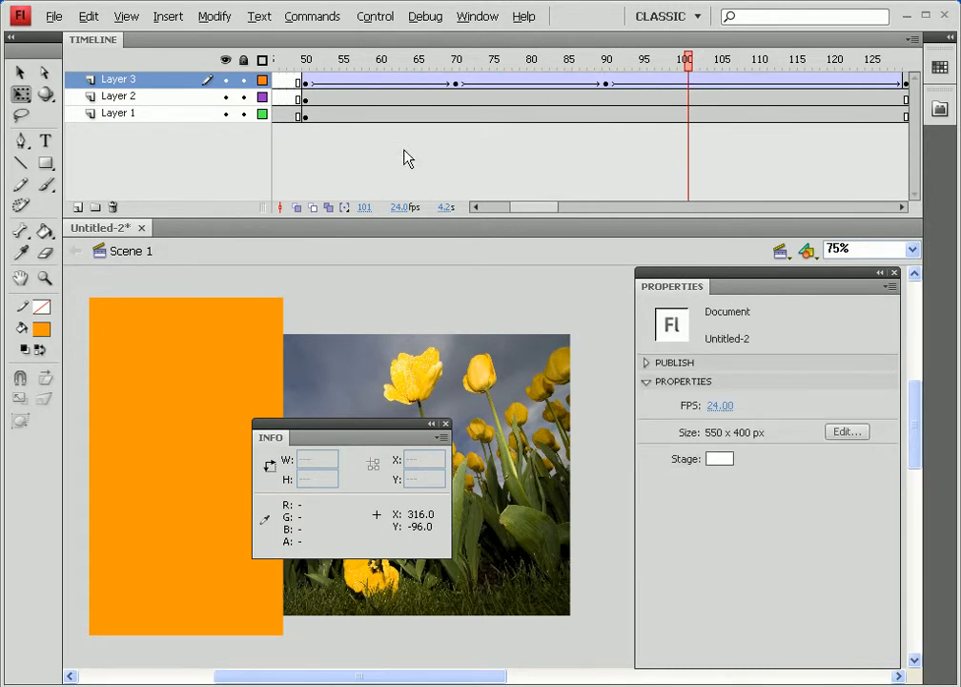
{"action": "key", "text": "ctrl+Return"}
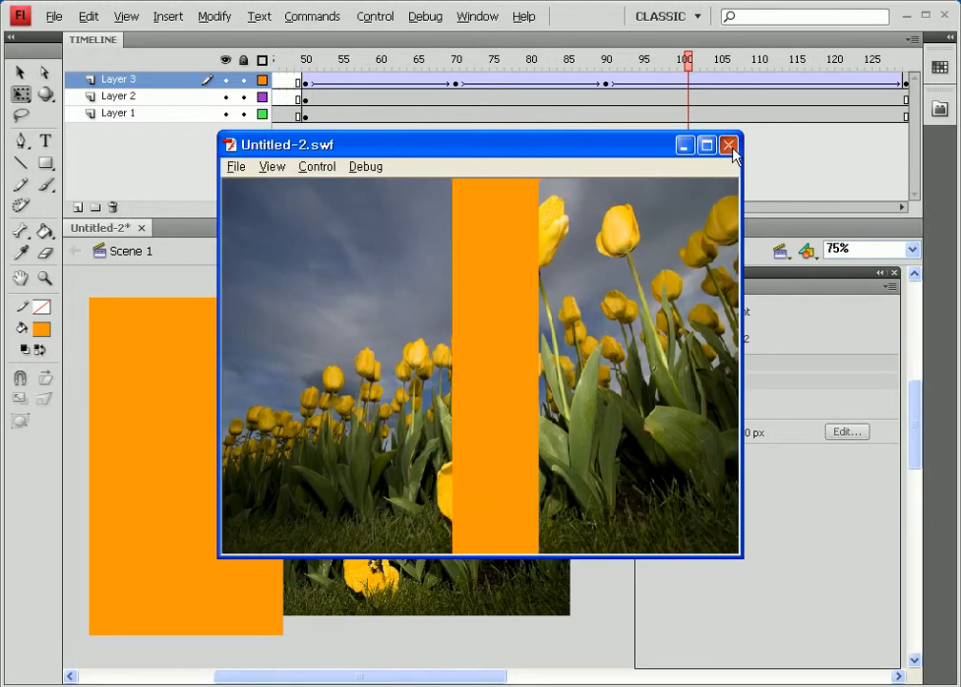
{"action": "left_click", "coordinate": [730, 146]}
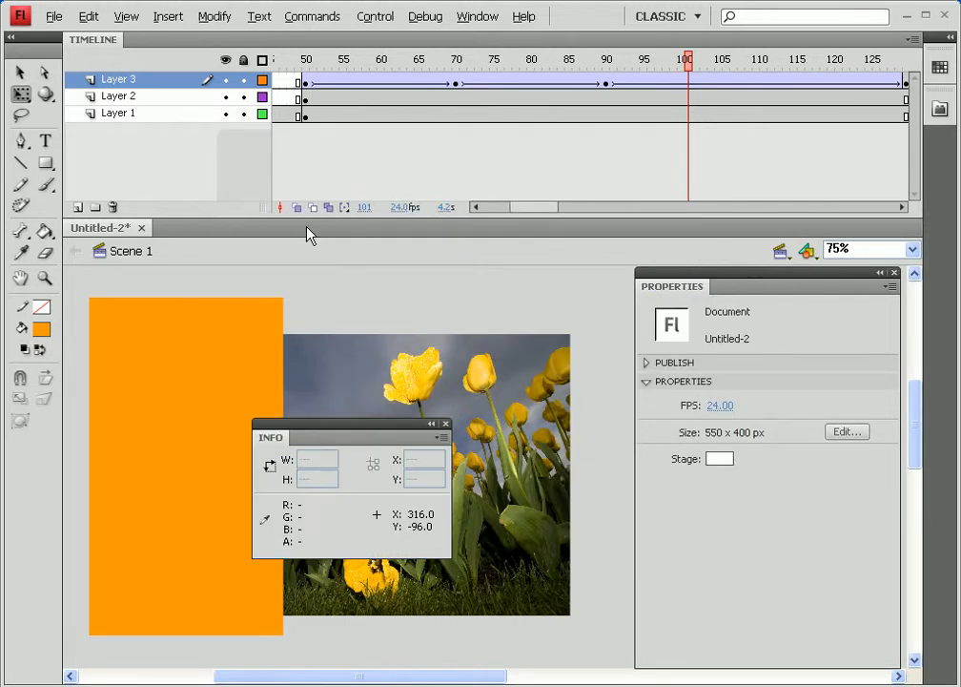
Step: Turn Layer 3 into a mask for Layer 2 and test the movie
{"action": "right_click", "coordinate": [103, 84]}
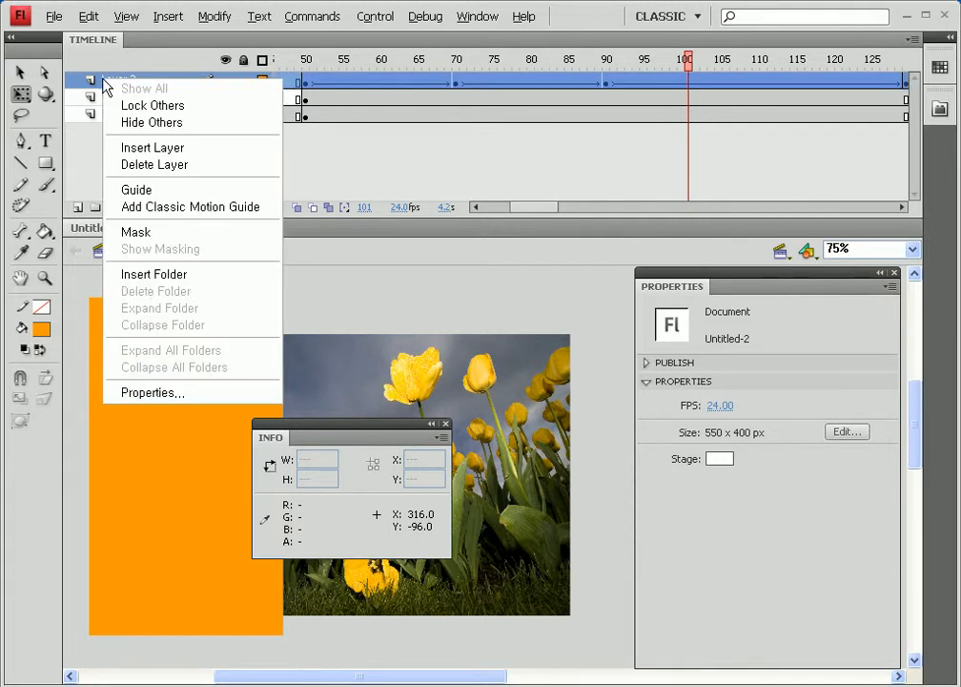
{"action": "left_click", "coordinate": [138, 234]}
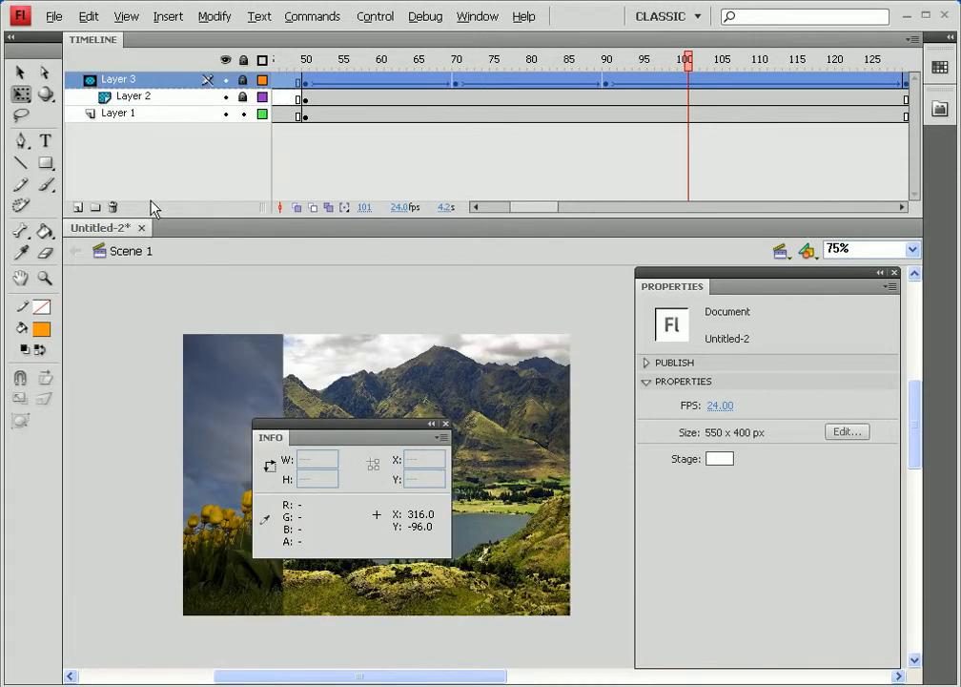
{"action": "key", "text": "ctrl+Return"}
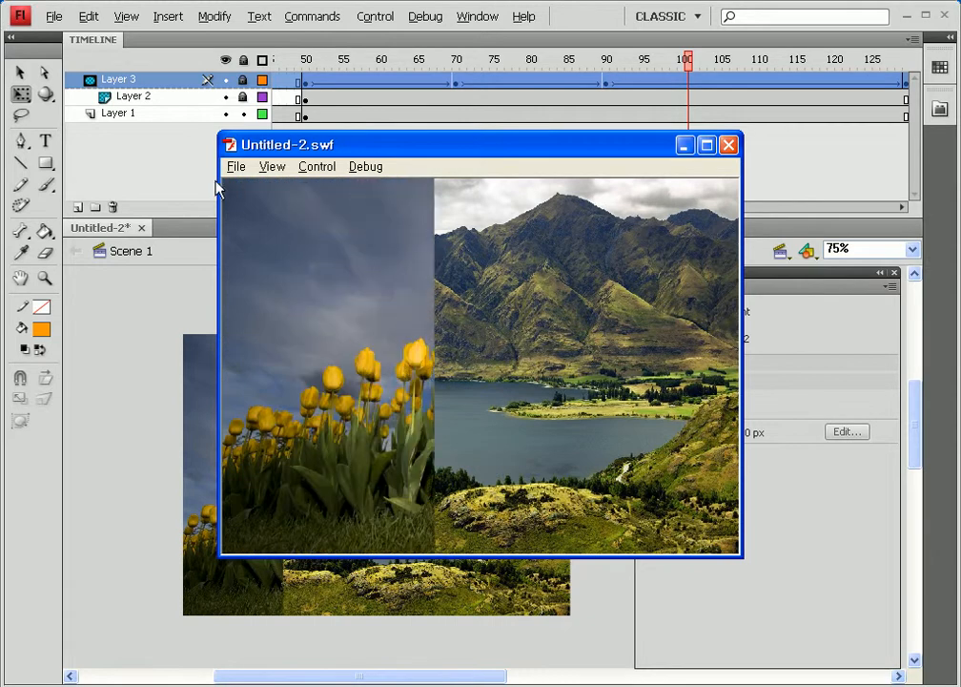
{"action": "left_click", "coordinate": [728, 146]}
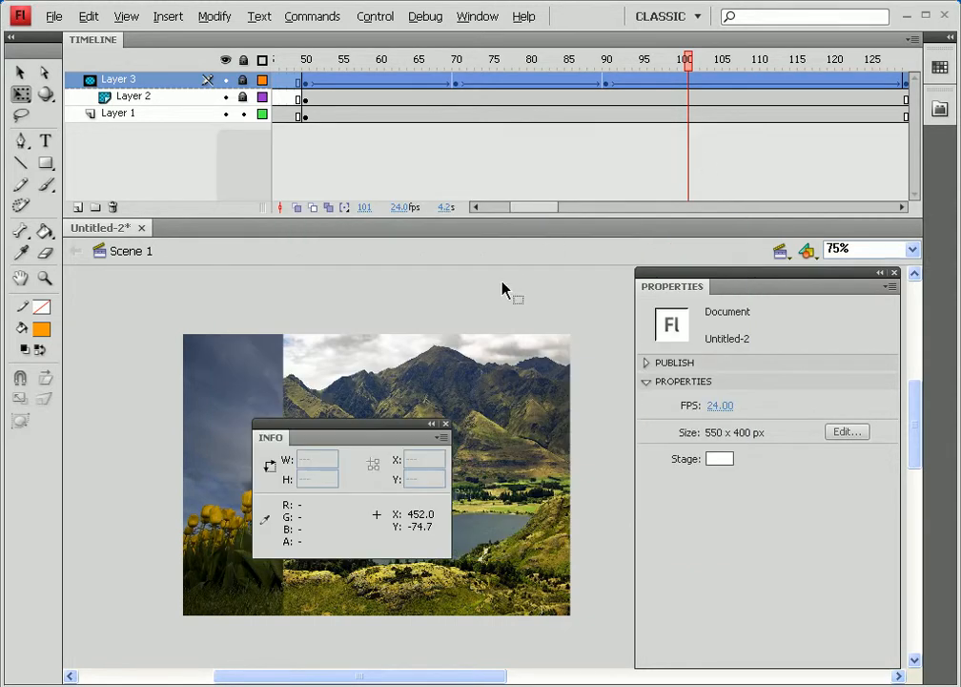
Step: Extend Layer 3 and Layer 2 to frame 180 by inserting frames
{"action": "left_click_drag", "start_coordinate": [537, 213], "coordinate": [579, 213]}
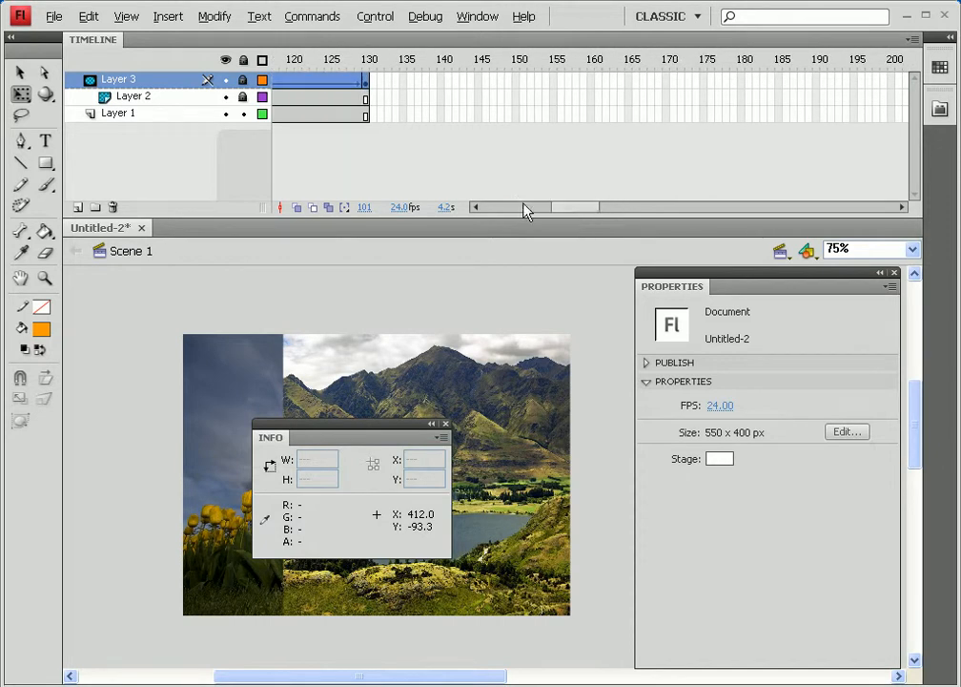
{"action": "left_click", "coordinate": [370, 83]}
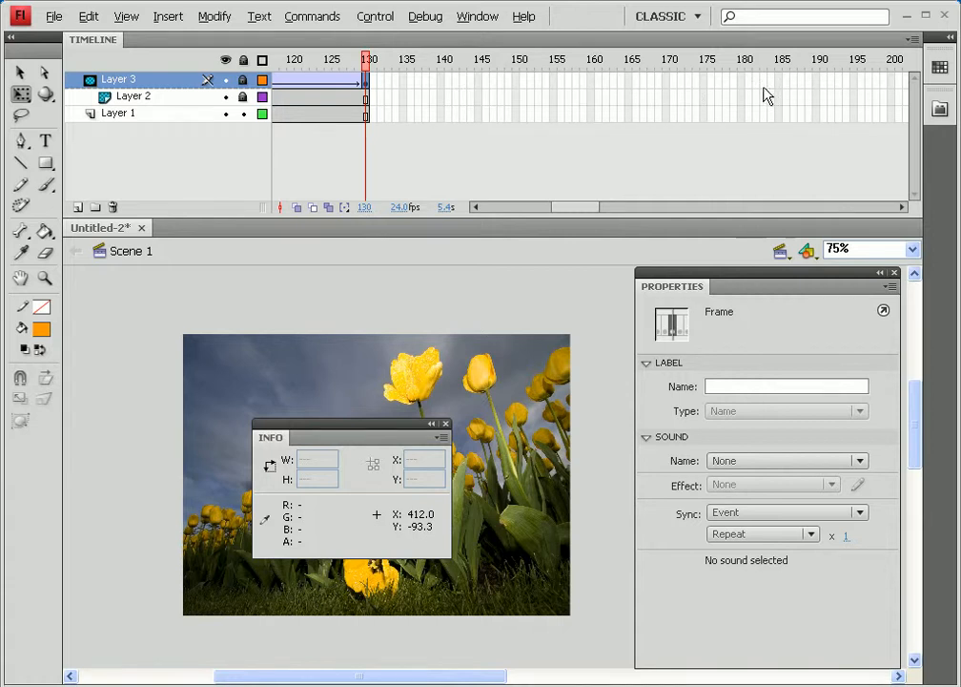
{"action": "left_click_drag", "start_coordinate": [745, 84], "coordinate": [744, 100]}
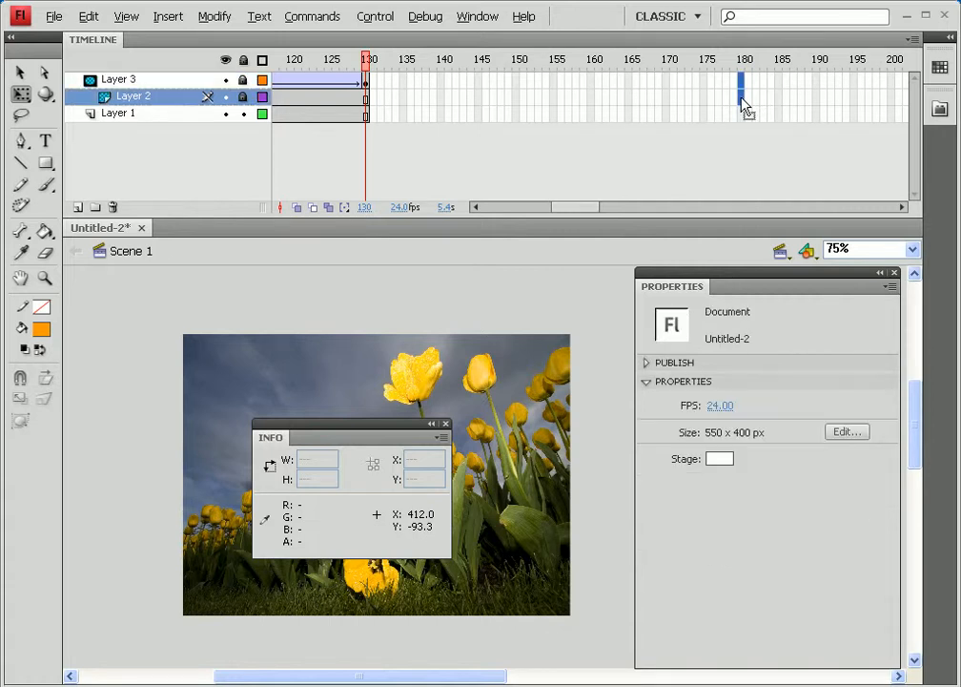
{"action": "right_click", "coordinate": [743, 100]}
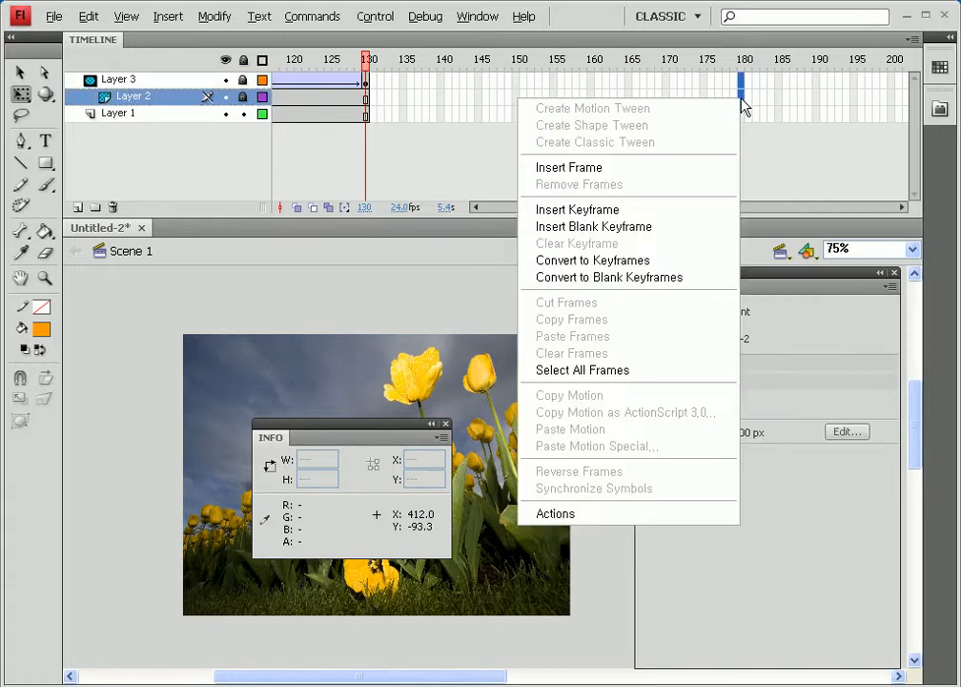
{"action": "left_click", "coordinate": [655, 168]}
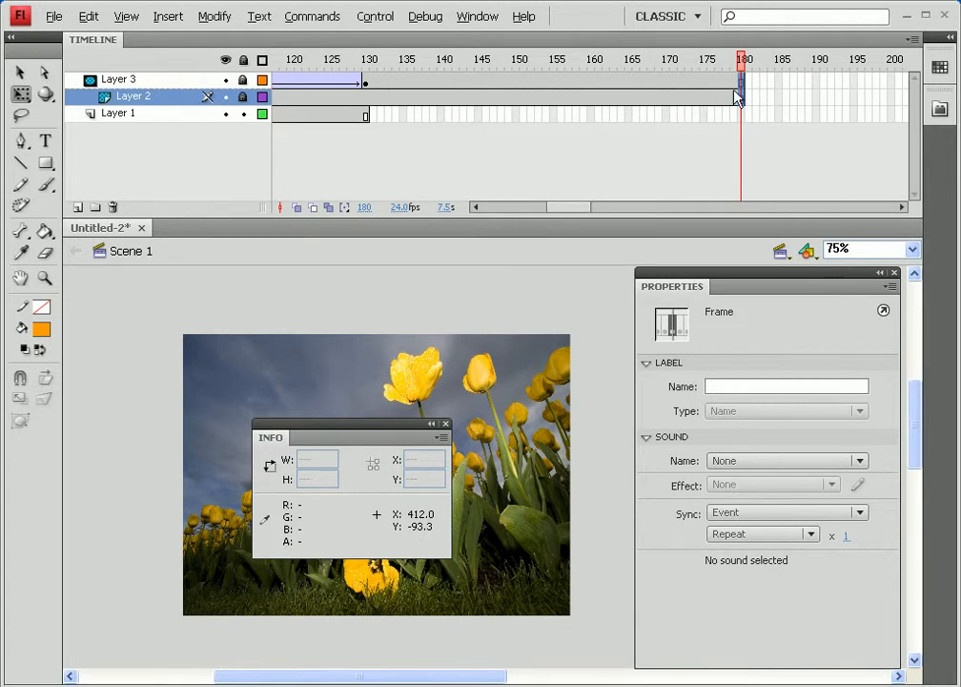
Step: Add a new layer above Layer 3 and insert a keyframe in it at frame 180
{"action": "left_click", "coordinate": [129, 81]}
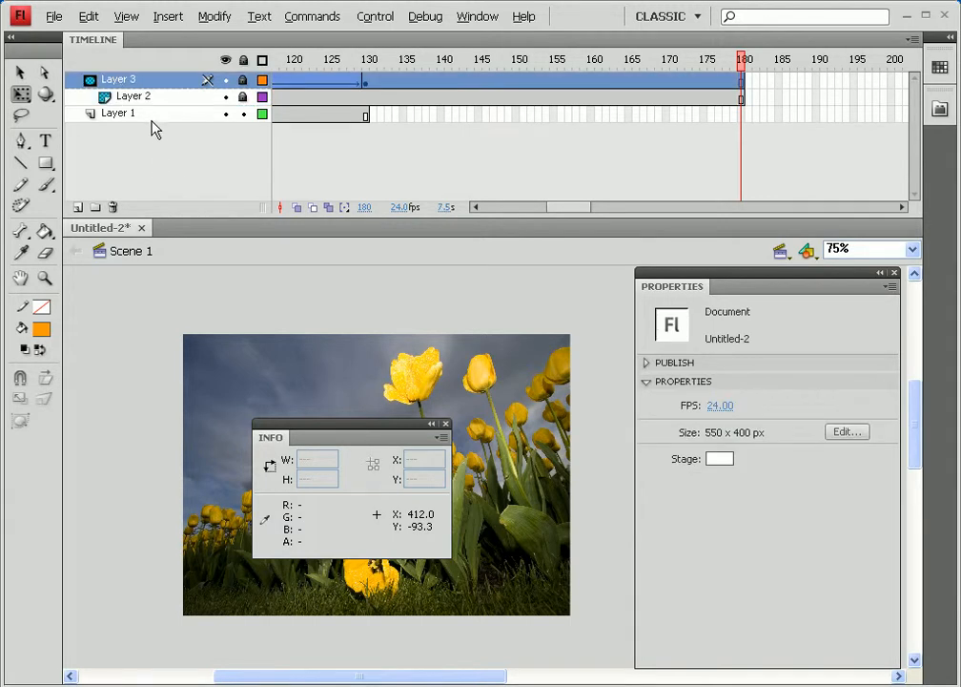
{"action": "left_click", "coordinate": [77, 207]}
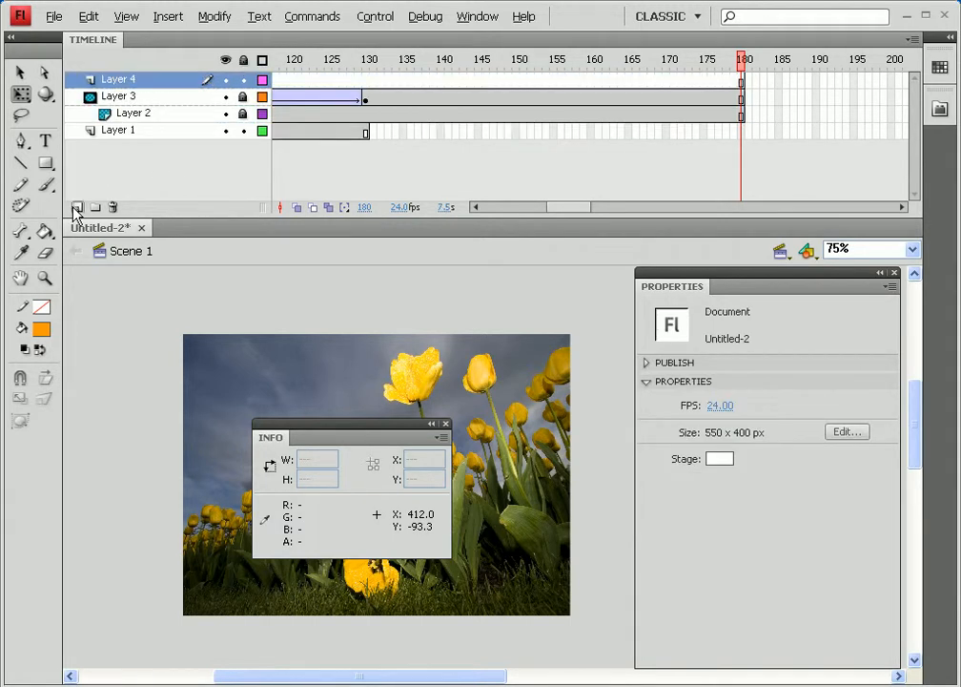
{"action": "right_click", "coordinate": [740, 84]}
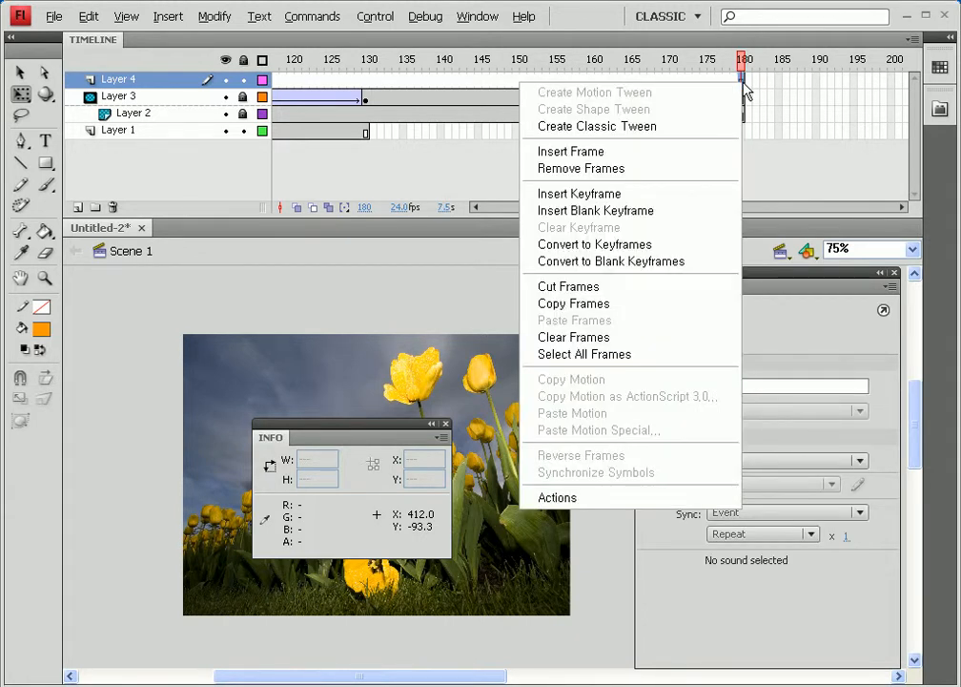
{"action": "left_click", "coordinate": [633, 200]}
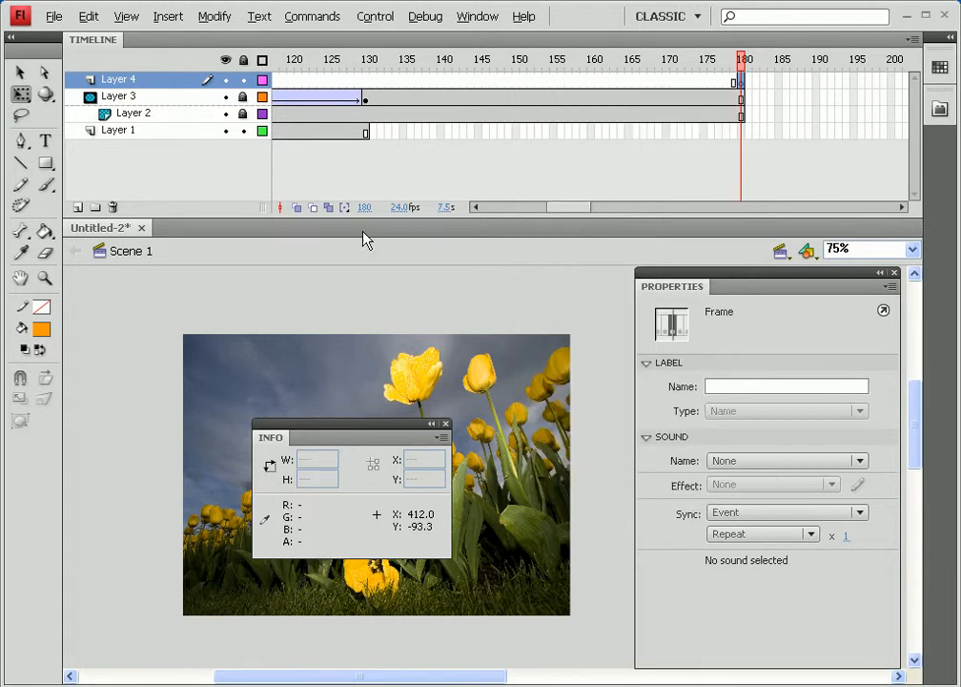
Step: Import 01153_gouganebarra_1920x1200.jpg from the img_sample2 folder to the stage at frame 180 of Layer 4
{"action": "left_click", "coordinate": [53, 18]}
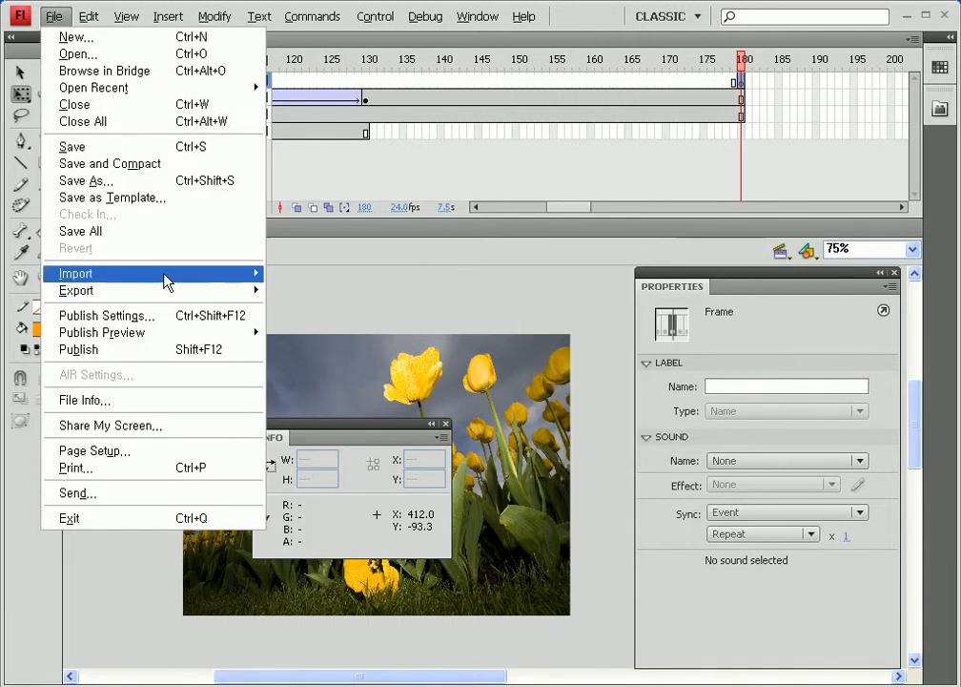
{"action": "mouse_move", "coordinate": [202, 272]}
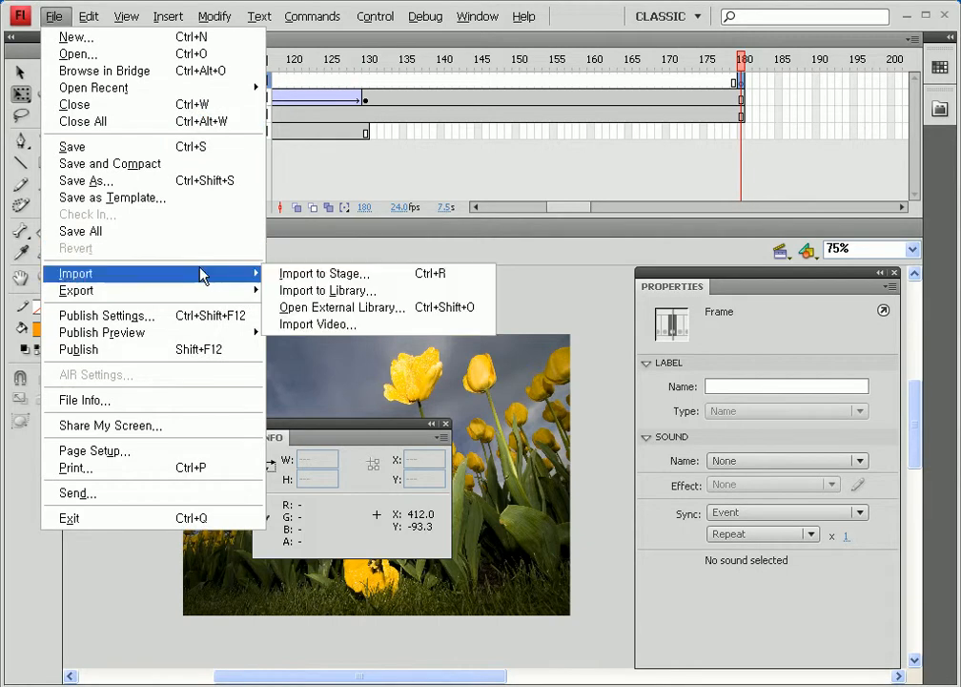
{"action": "left_click", "coordinate": [342, 276]}
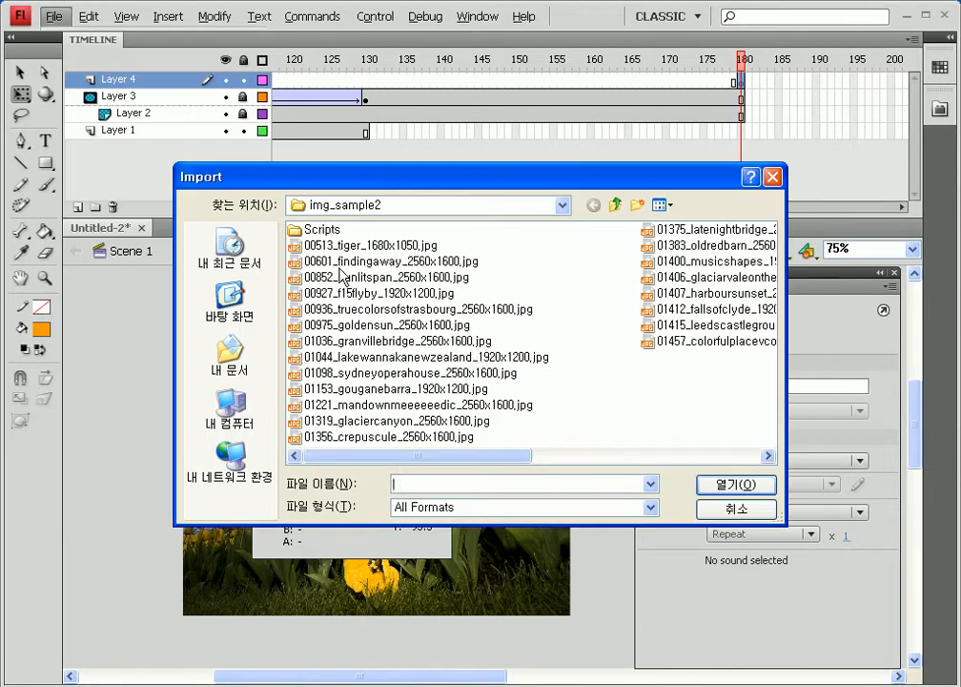
{"action": "left_click", "coordinate": [659, 205]}
{"action": "left_click", "coordinate": [682, 222]}
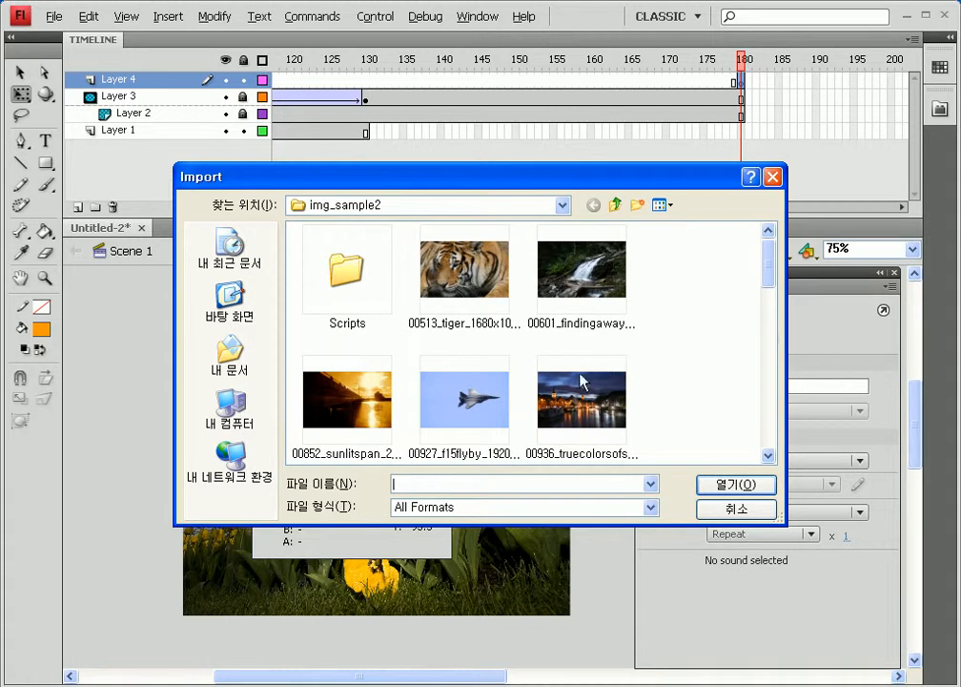
{"action": "left_click", "coordinate": [582, 401]}
{"action": "scroll", "coordinate": [574, 354], "scroll_direction": "down", "scroll_amount": 3}
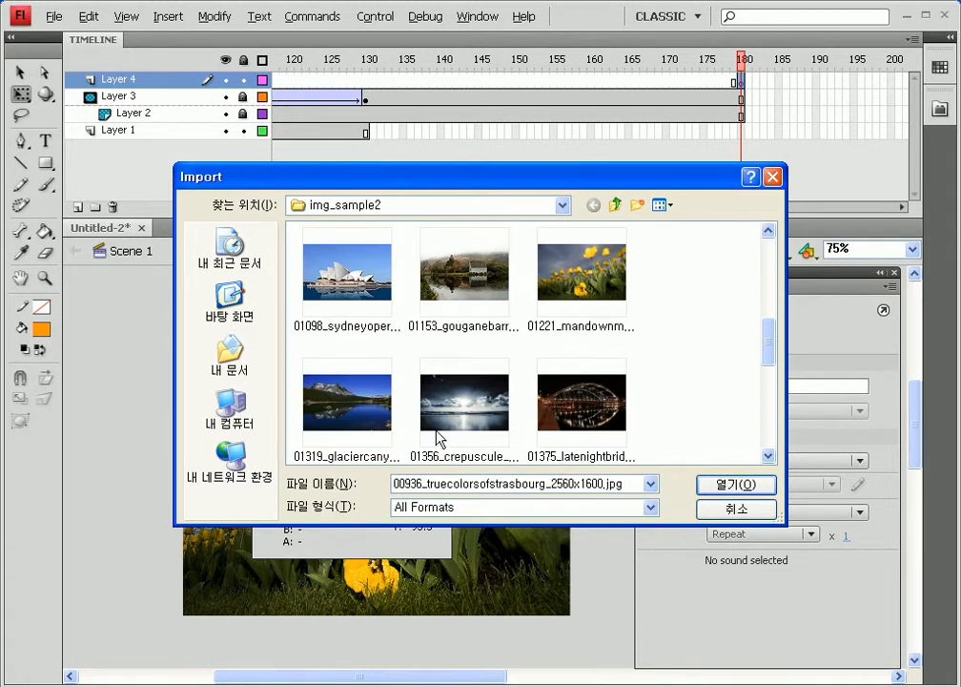
{"action": "double_click", "coordinate": [448, 250]}
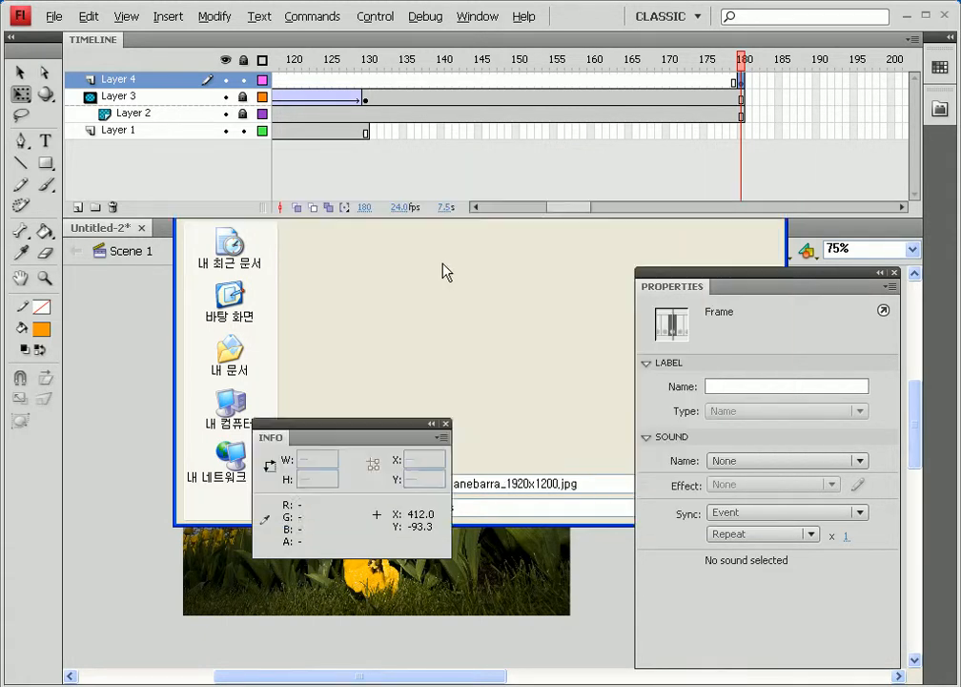
Step: Resize the imported misty lake photo to 550 by 400 and convert it to a Graphic symbol
{"action": "left_click", "coordinate": [321, 460]}
{"action": "type", "text": "550"}
{"action": "key", "text": "Tab"}
{"action": "type", "text": "400"}
{"action": "key", "text": "Return"}
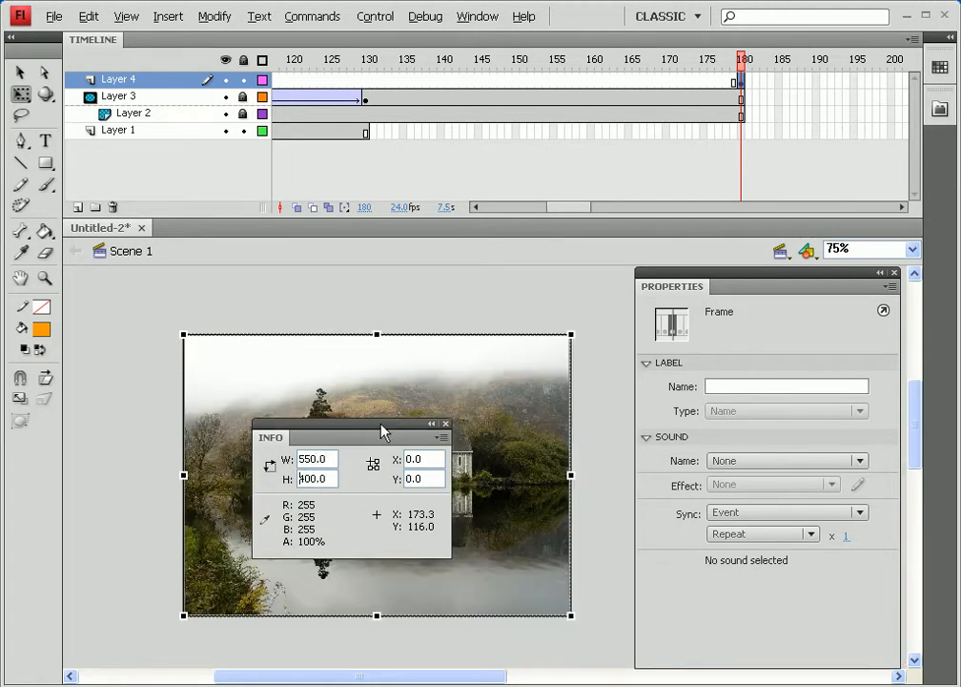
{"action": "key", "text": "F8"}
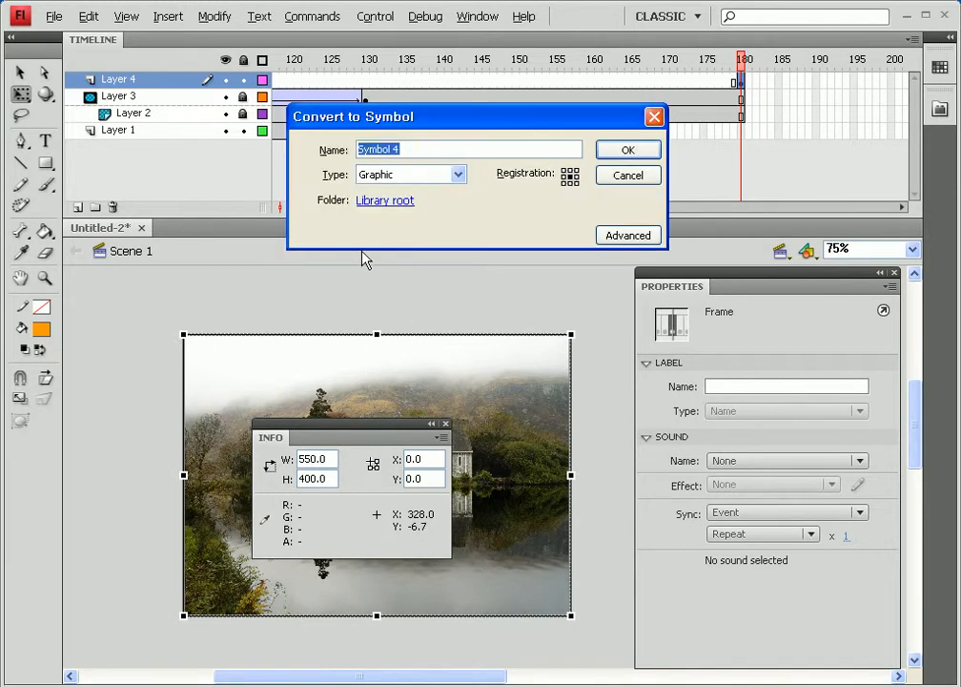
{"action": "left_click", "coordinate": [626, 153]}
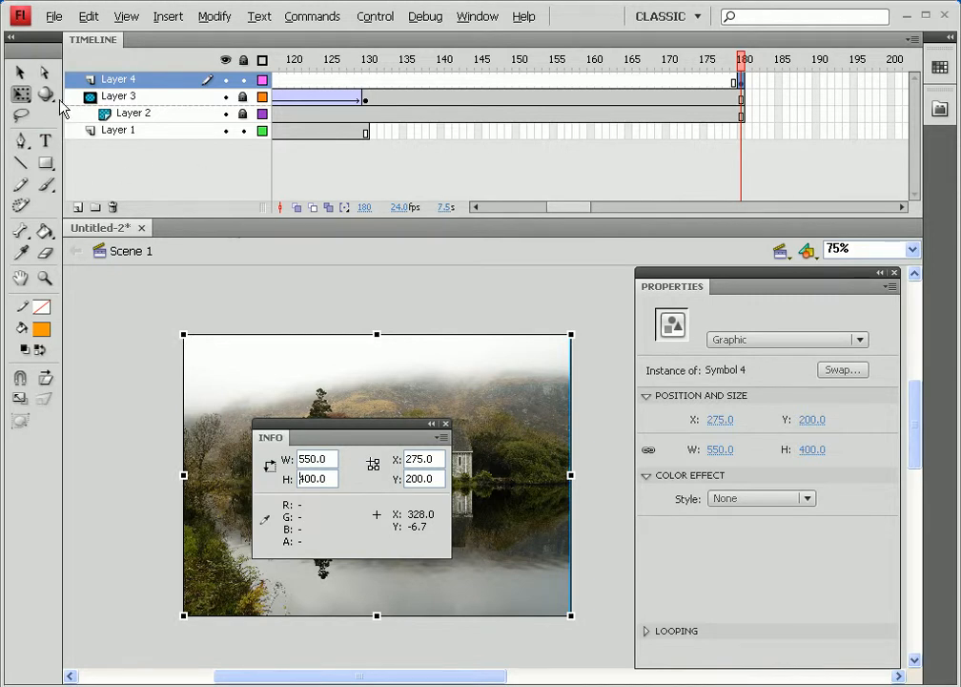
Step: Add a new layer above Layer 4 and insert a keyframe in it at frame 180
{"action": "left_click", "coordinate": [77, 207]}
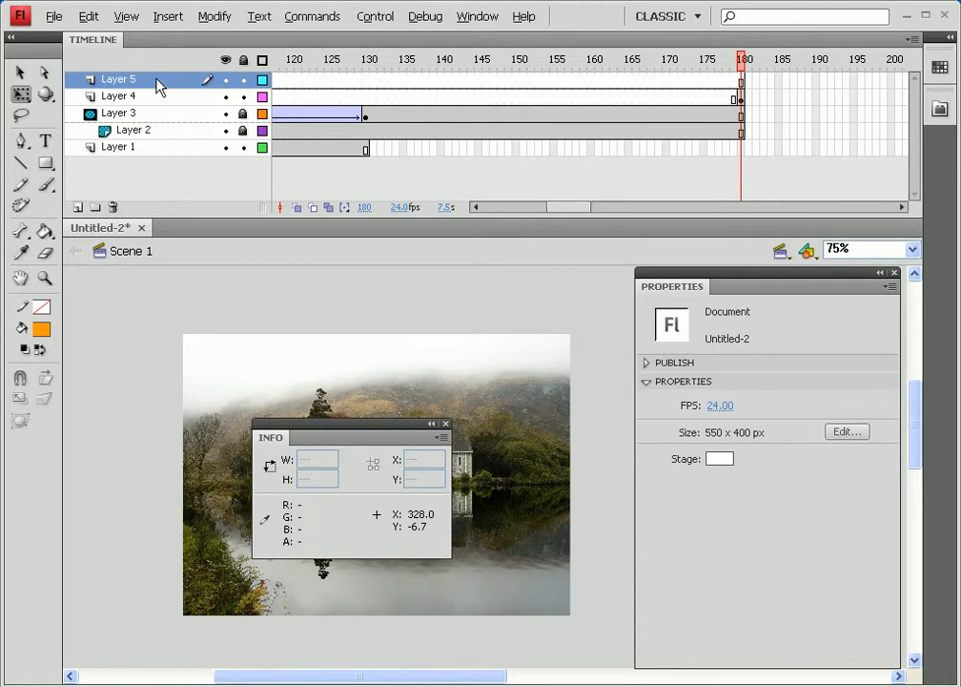
{"action": "right_click", "coordinate": [741, 82]}
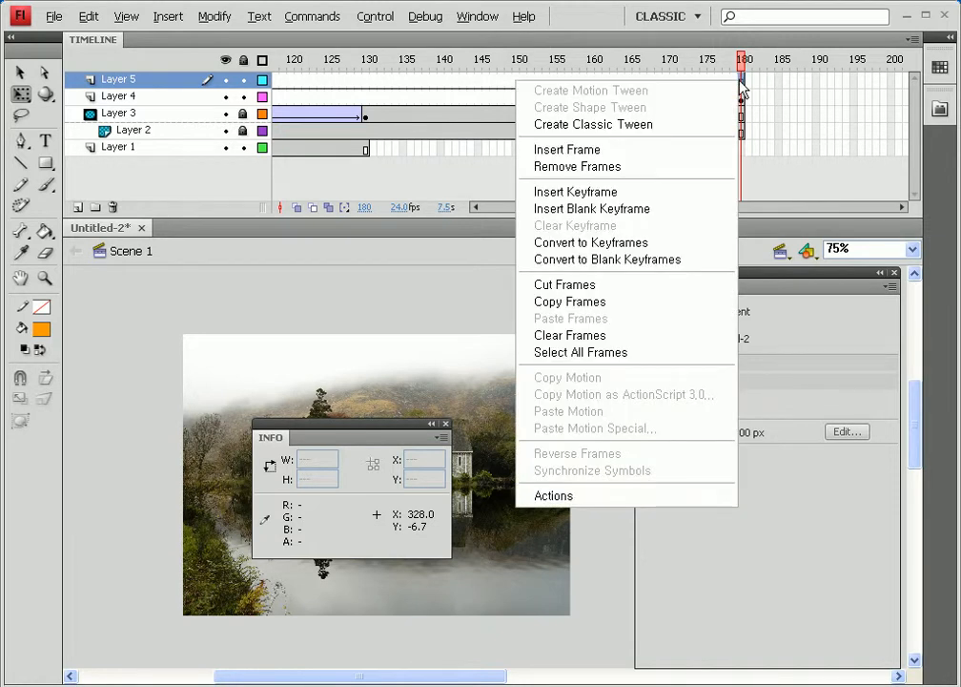
{"action": "left_click", "coordinate": [636, 194]}
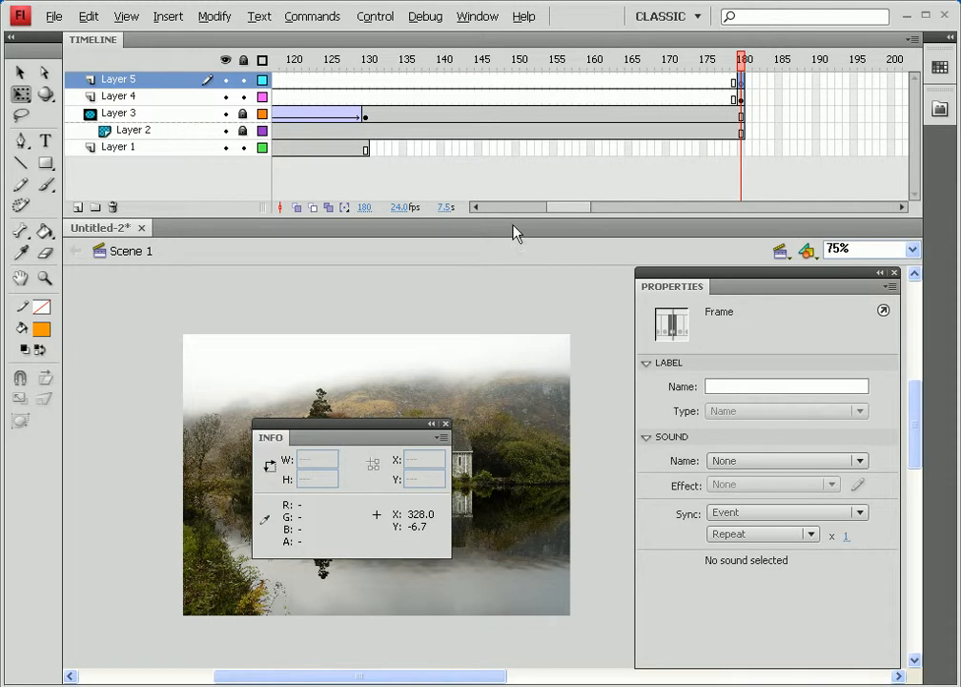
Step: Draw an orange rectangle about 103 by 477 just left of the stage and convert it to a Graphic symbol
{"action": "left_click", "coordinate": [44, 166]}
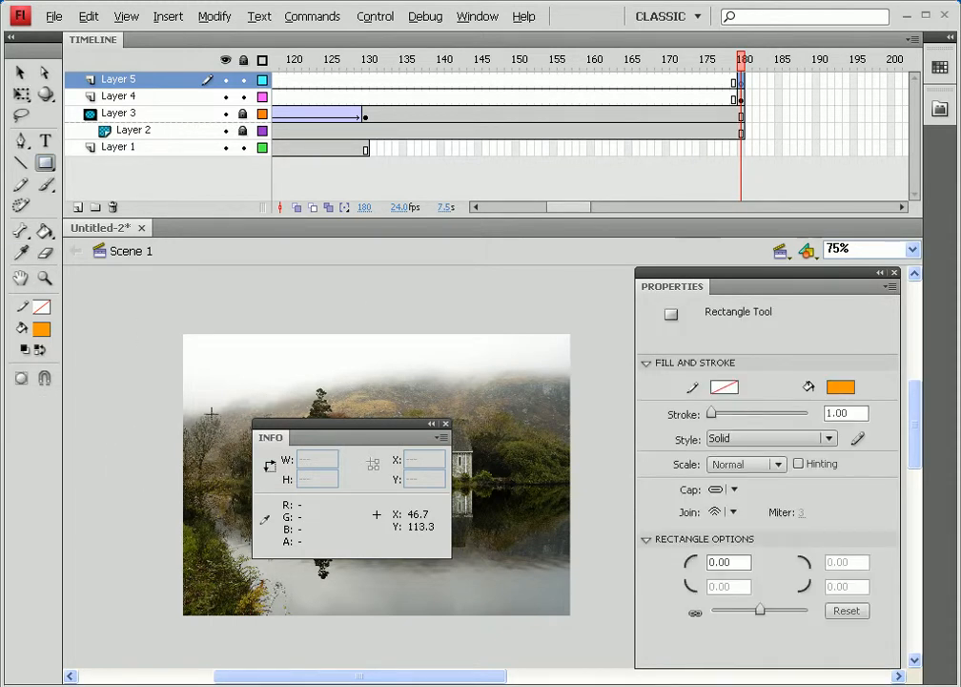
{"action": "left_click_drag", "start_coordinate": [97, 308], "coordinate": [170, 643]}
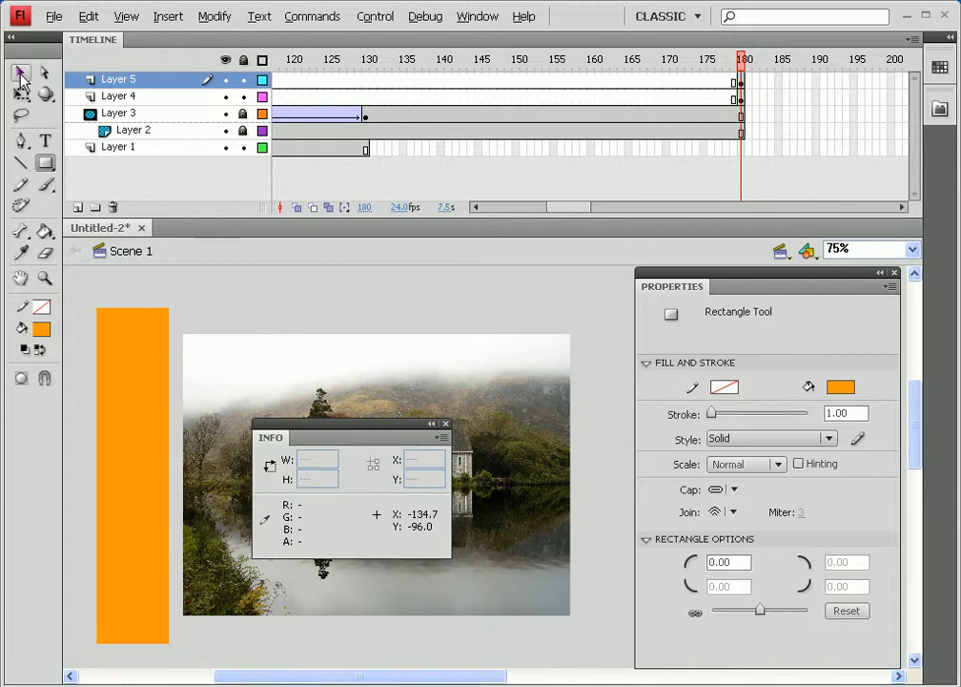
{"action": "left_click", "coordinate": [20, 75]}
{"action": "left_click", "coordinate": [108, 425]}
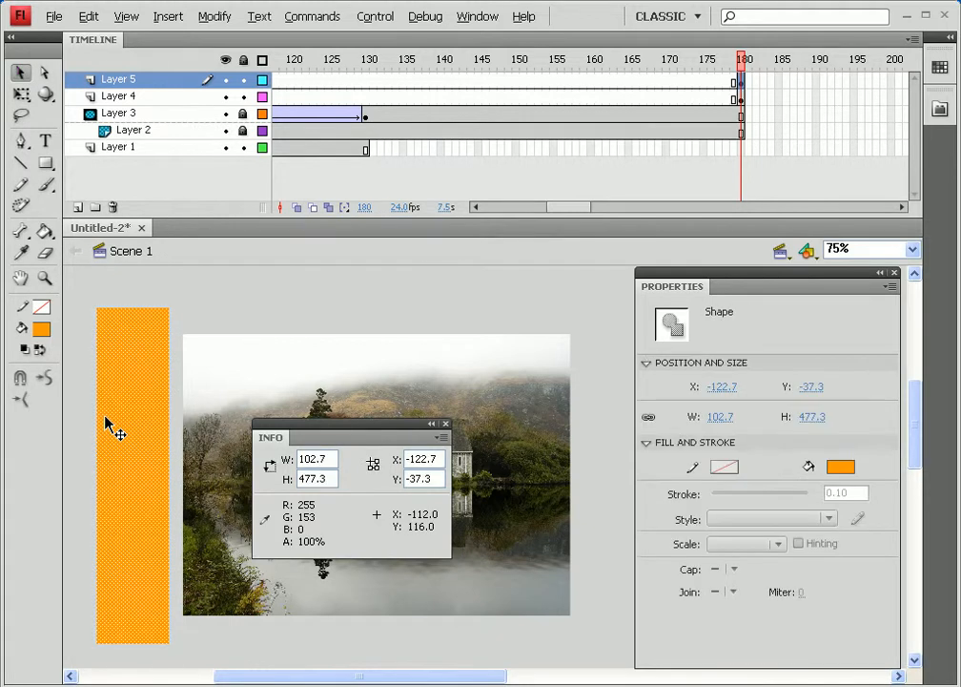
{"action": "key", "text": "F8"}
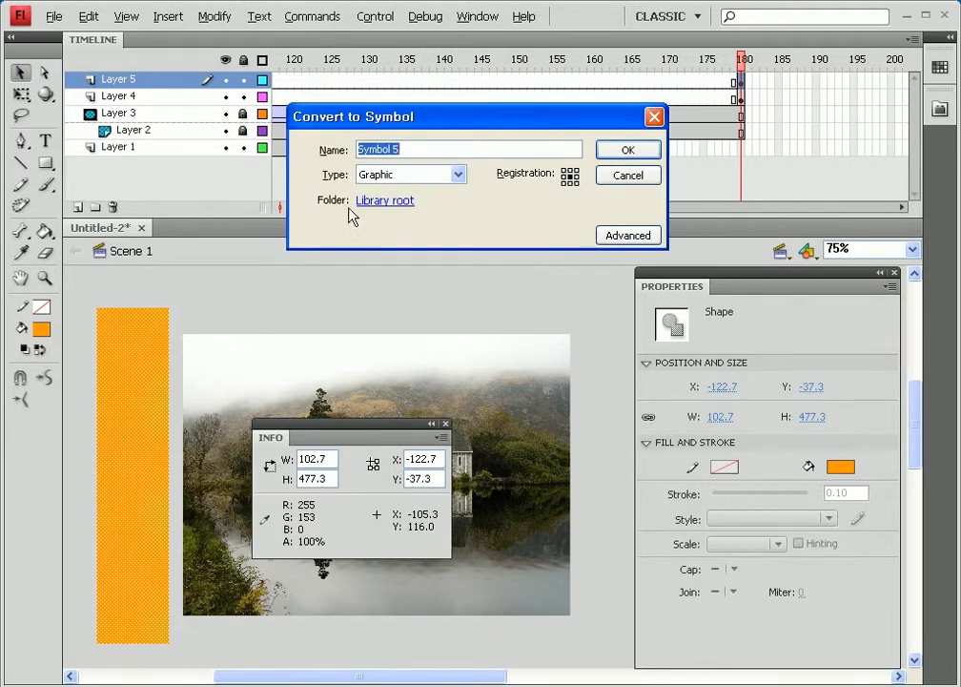
{"action": "left_click", "coordinate": [618, 152]}
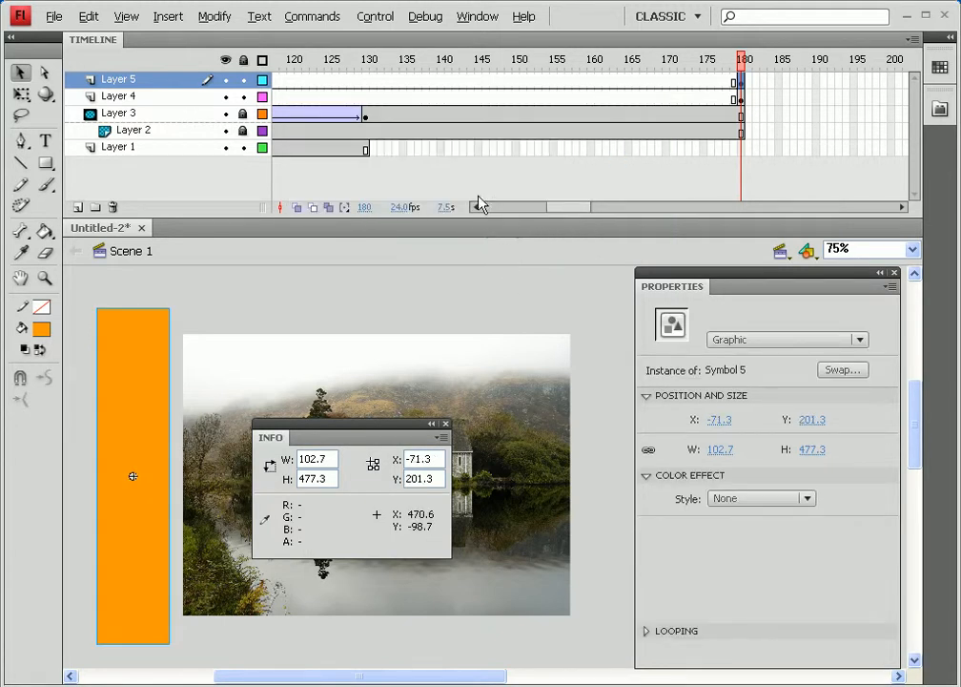
Step: Insert keyframes at frames 200, 220 and 260 of Layer 5
{"action": "left_click_drag", "start_coordinate": [562, 210], "coordinate": [587, 221]}
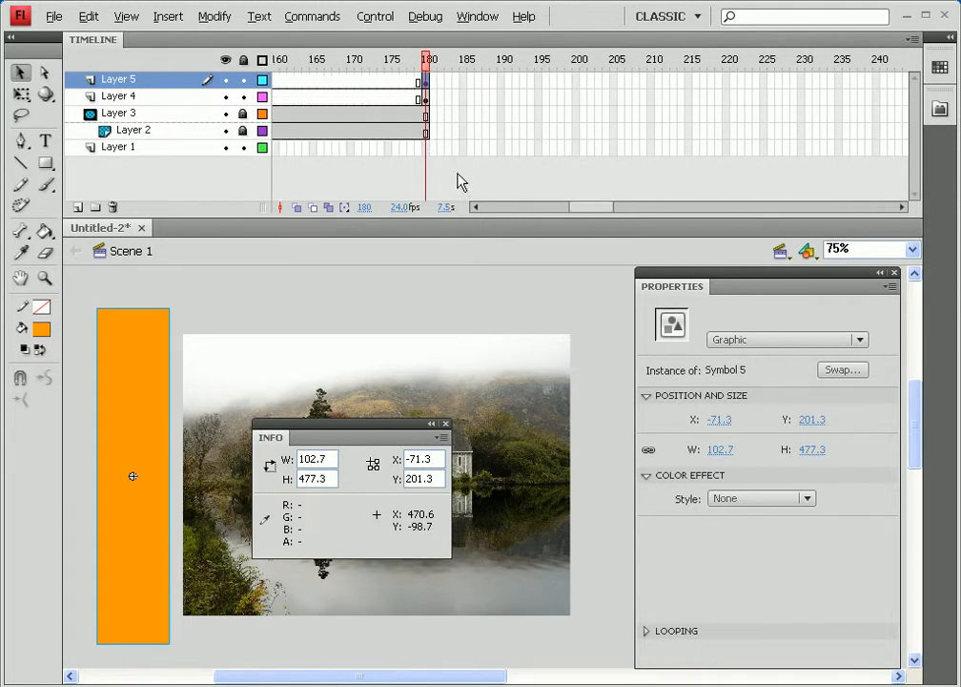
{"action": "left_click", "coordinate": [575, 80]}
{"action": "right_click", "coordinate": [575, 81]}
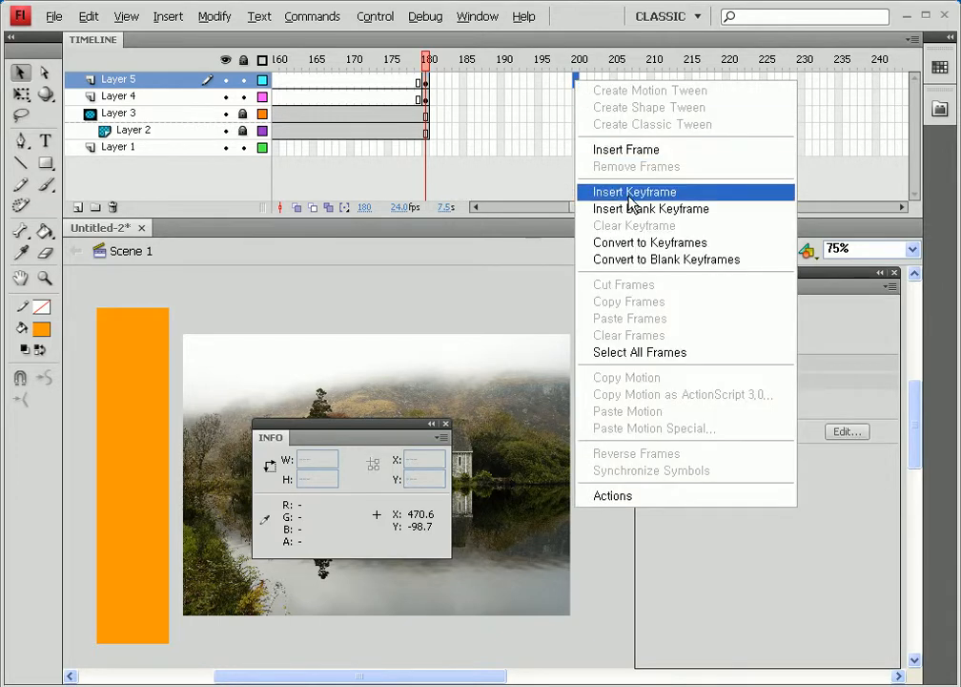
{"action": "left_click", "coordinate": [625, 189]}
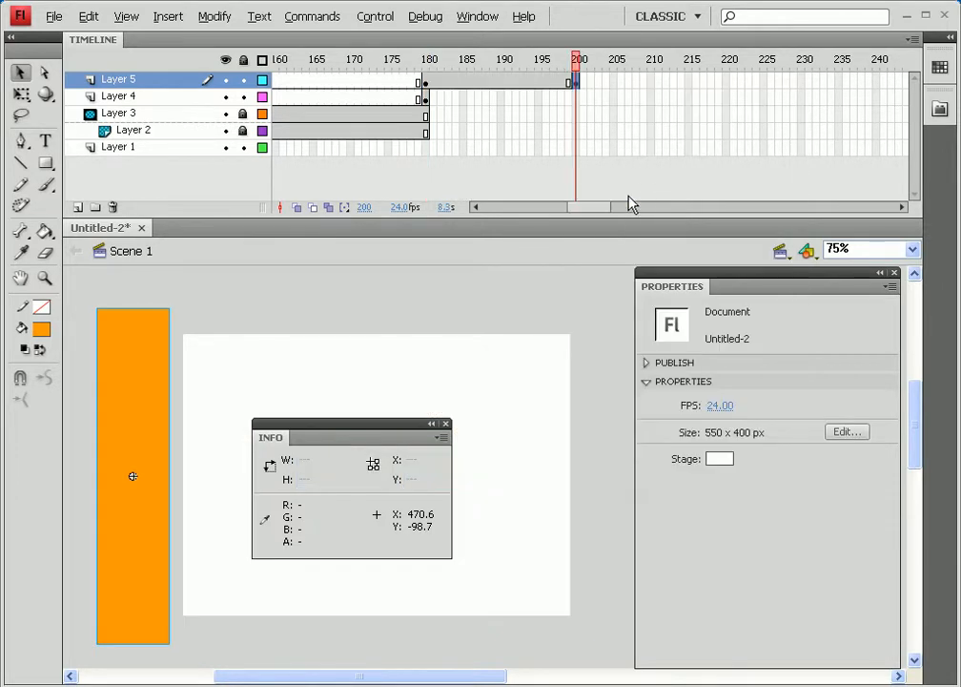
{"action": "right_click", "coordinate": [727, 80]}
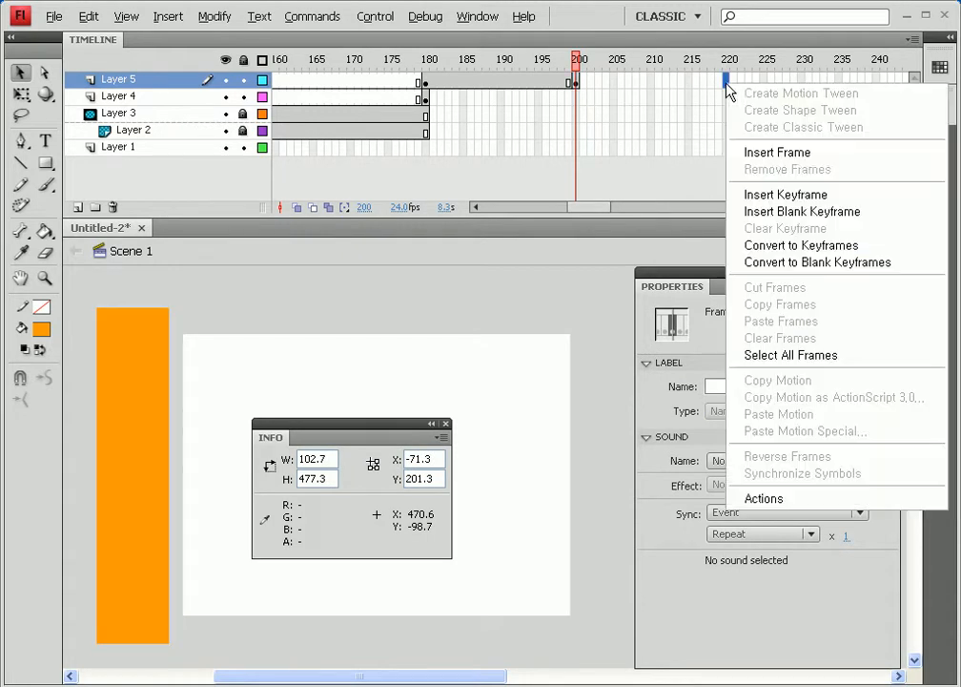
{"action": "left_click", "coordinate": [775, 194]}
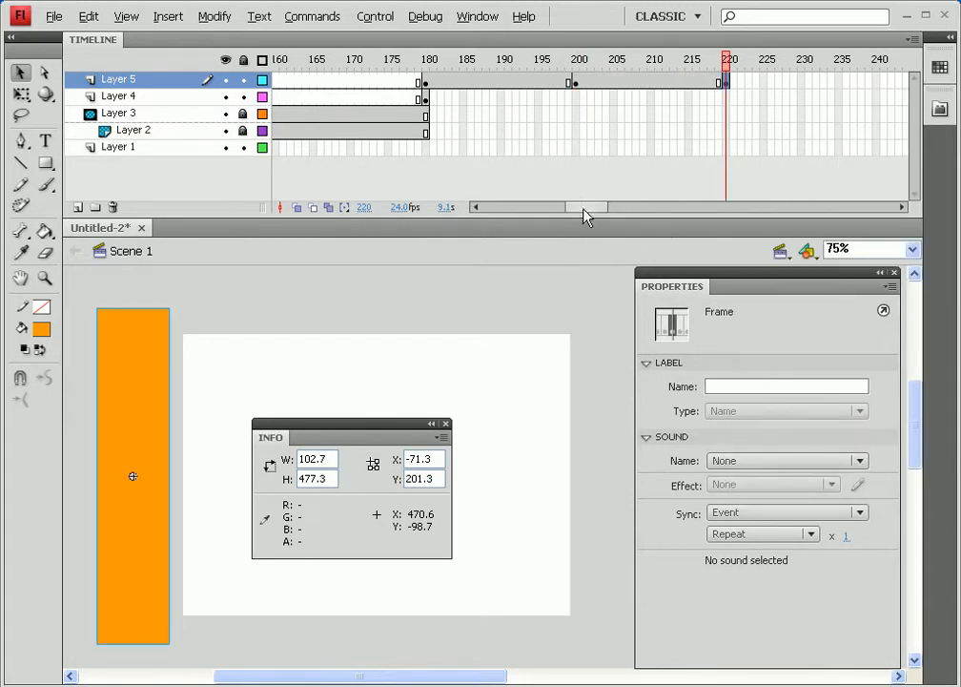
{"action": "left_click_drag", "start_coordinate": [584, 216], "coordinate": [602, 217]}
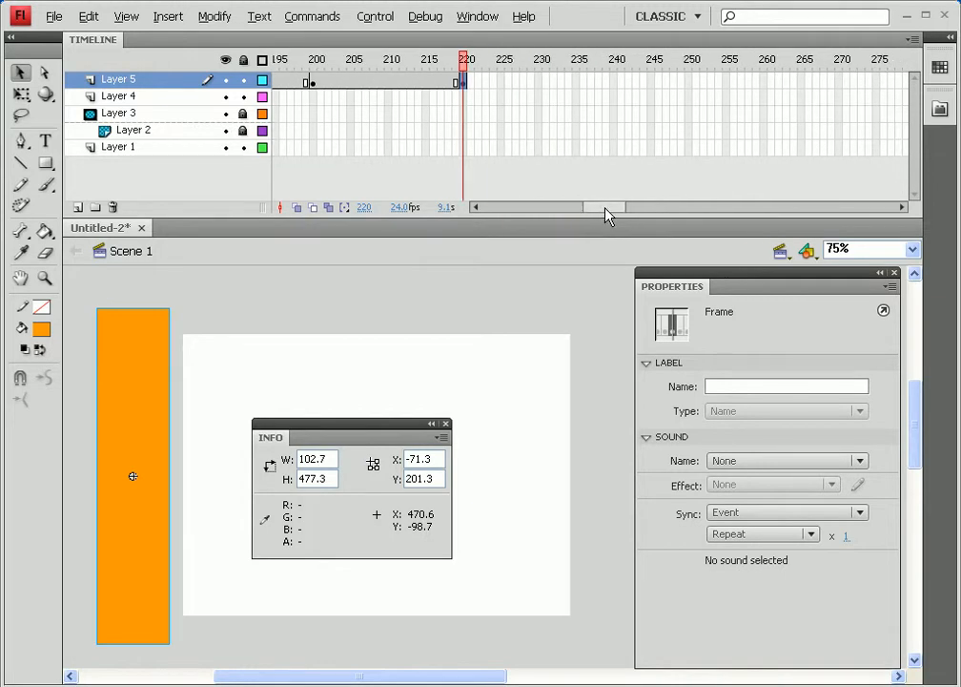
{"action": "right_click", "coordinate": [763, 81]}
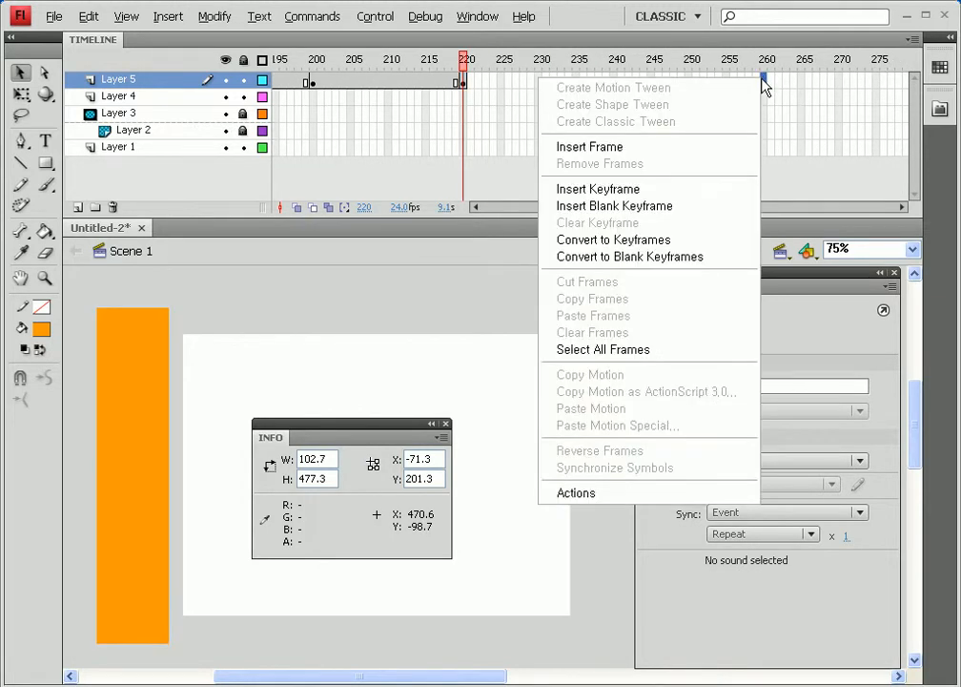
{"action": "left_click", "coordinate": [653, 194]}
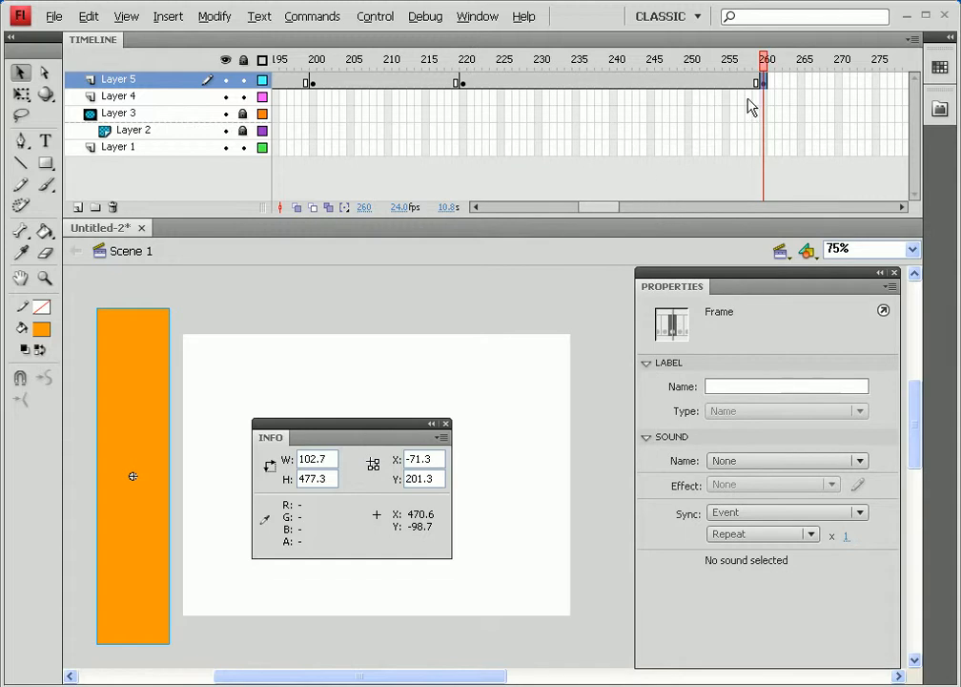
Step: Extend Layers 4, 3 and 2 with frames up to frame 260
{"action": "left_click_drag", "start_coordinate": [763, 97], "coordinate": [763, 131]}
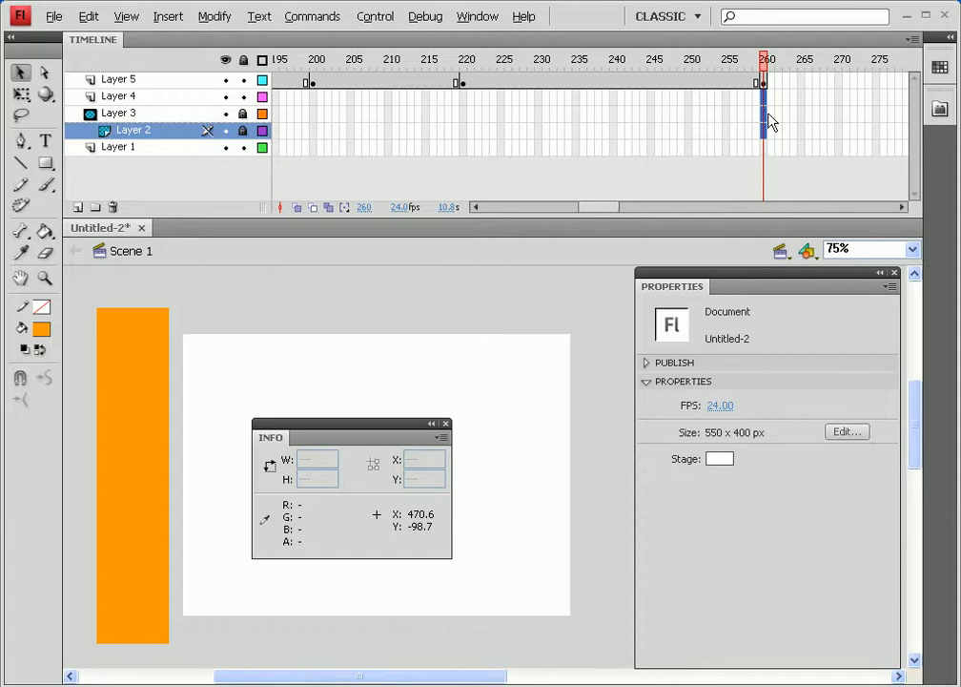
{"action": "right_click", "coordinate": [765, 110]}
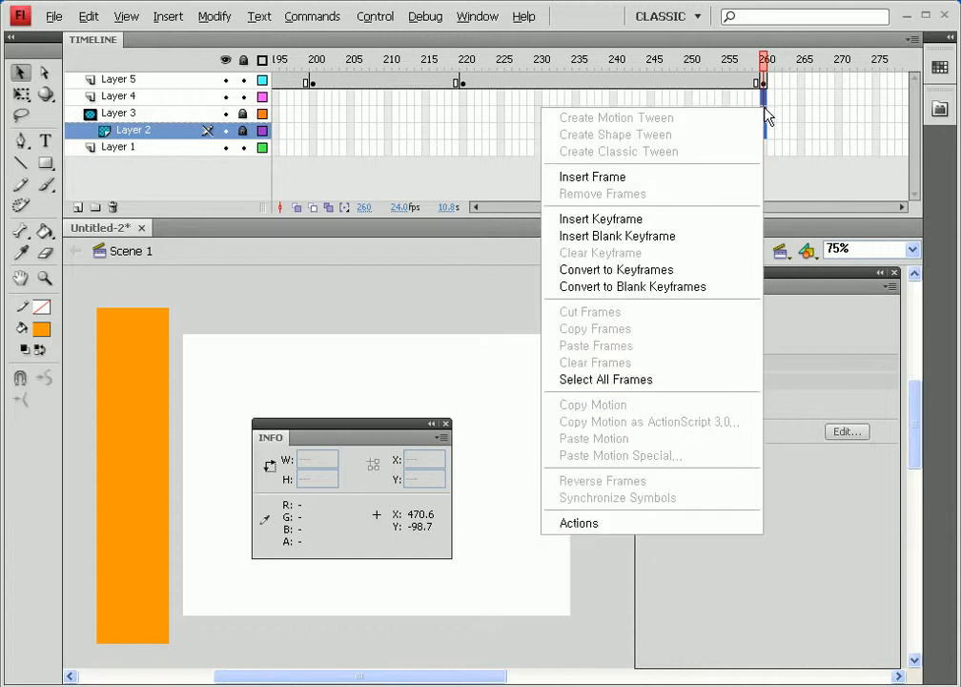
{"action": "left_click", "coordinate": [695, 178]}
Step: Move the orange rectangle at frame 200 of Layer 5 to just right of the stage, at X about 615
{"action": "left_click_drag", "start_coordinate": [762, 59], "coordinate": [313, 61]}
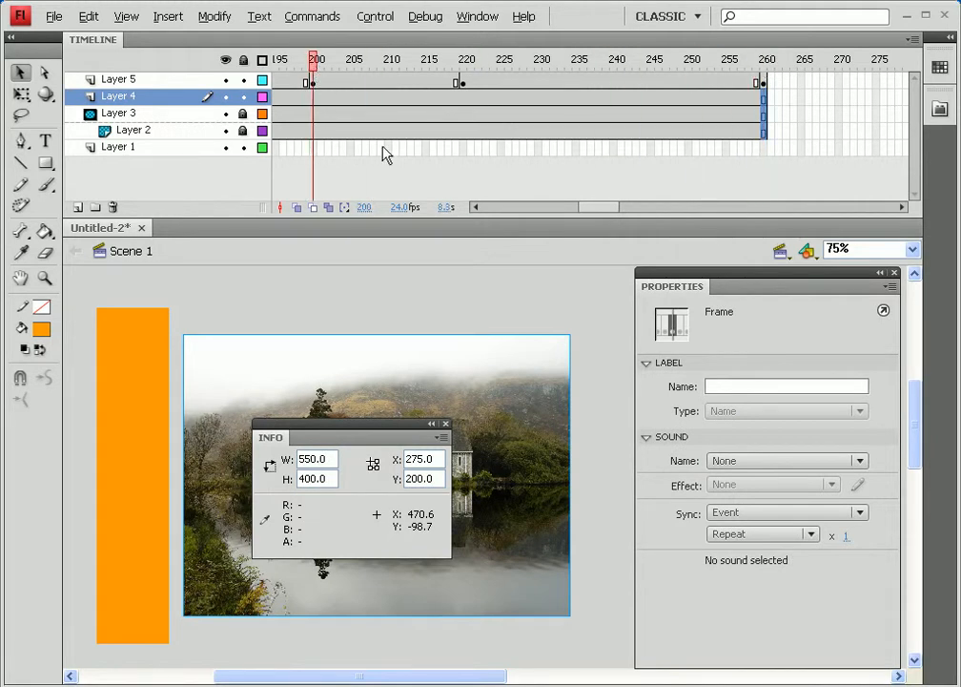
{"action": "left_click_drag", "start_coordinate": [585, 210], "coordinate": [572, 214]}
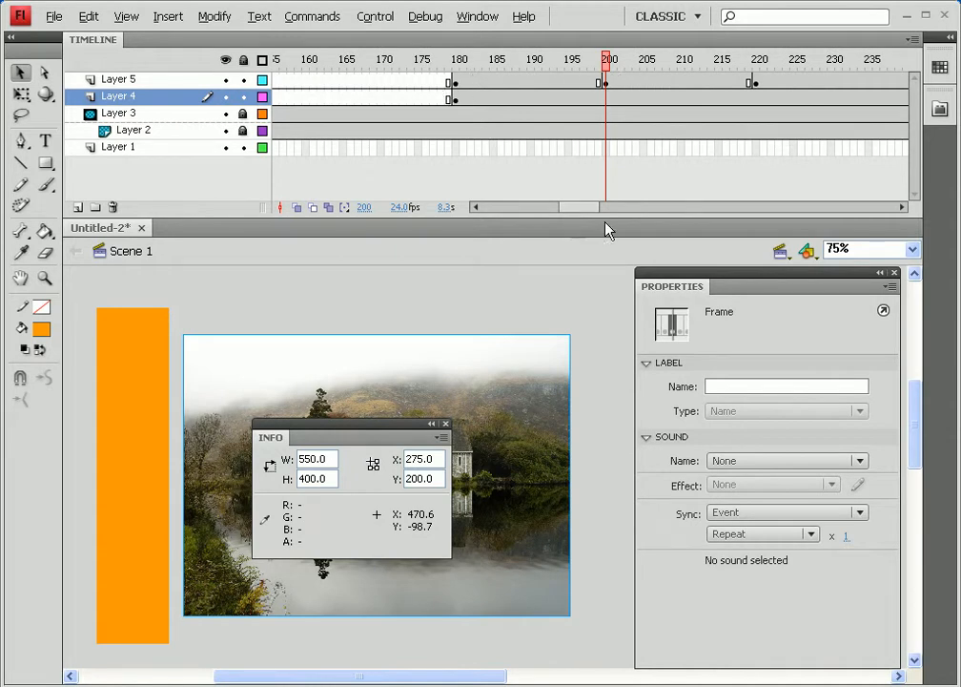
{"action": "left_click", "coordinate": [131, 341]}
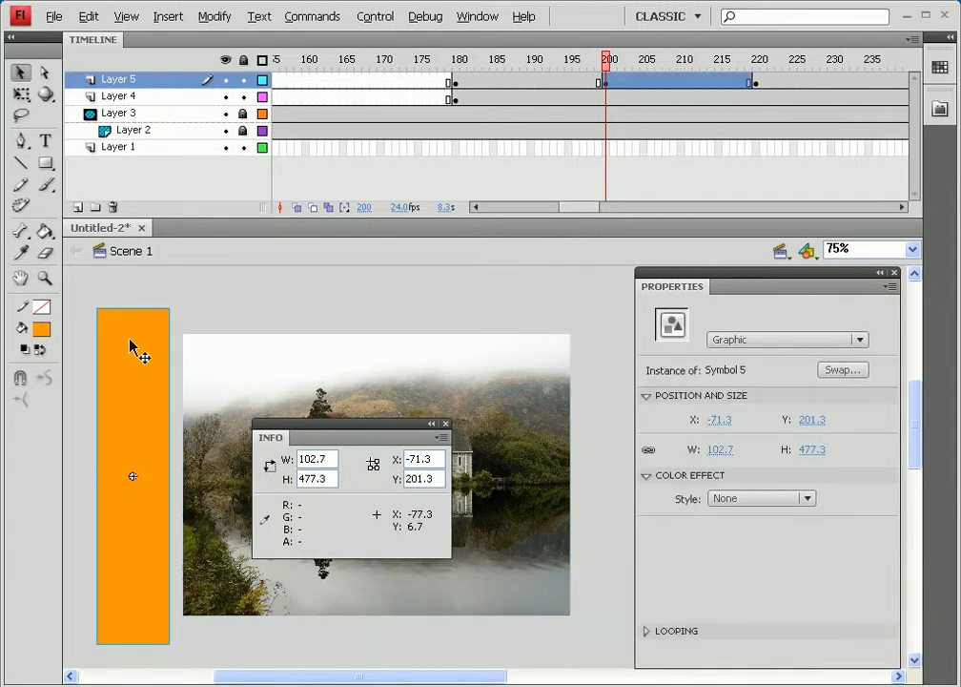
{"action": "left_click_drag", "start_coordinate": [131, 341], "coordinate": [615, 382]}
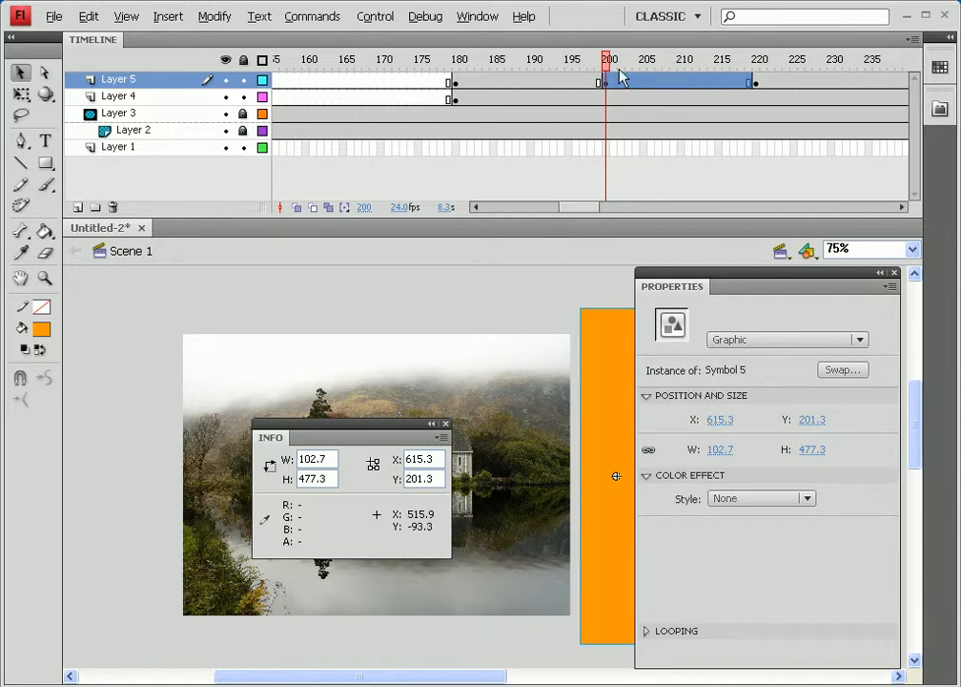
Step: Widen the orange rectangle at frame 260 rightward to about 728 px with Free Transform so it covers the whole stage
{"action": "left_click_drag", "start_coordinate": [608, 59], "coordinate": [817, 67]}
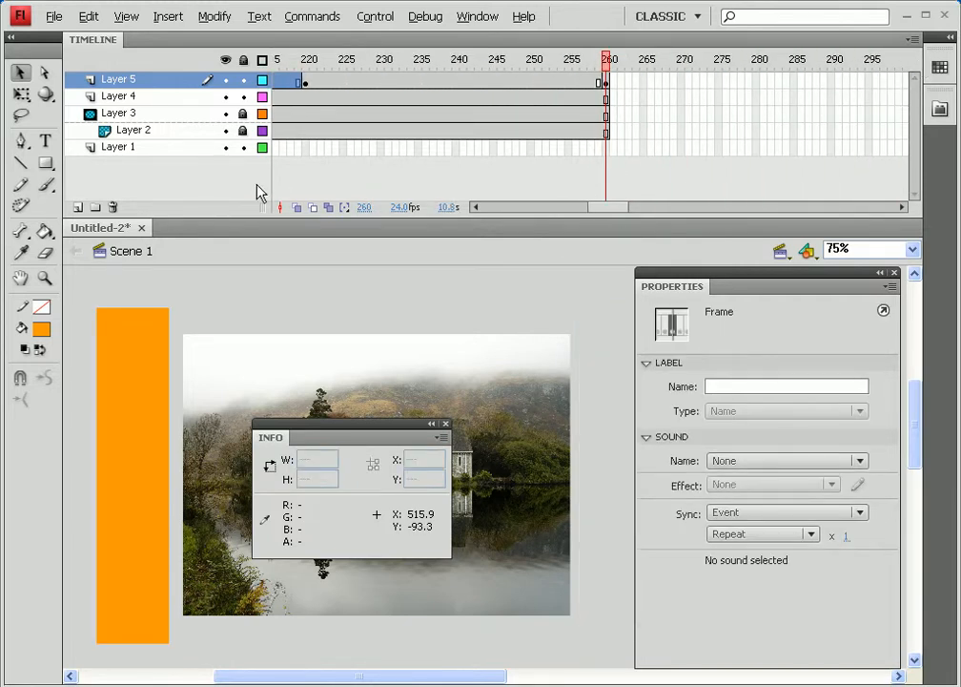
{"action": "left_click", "coordinate": [22, 97]}
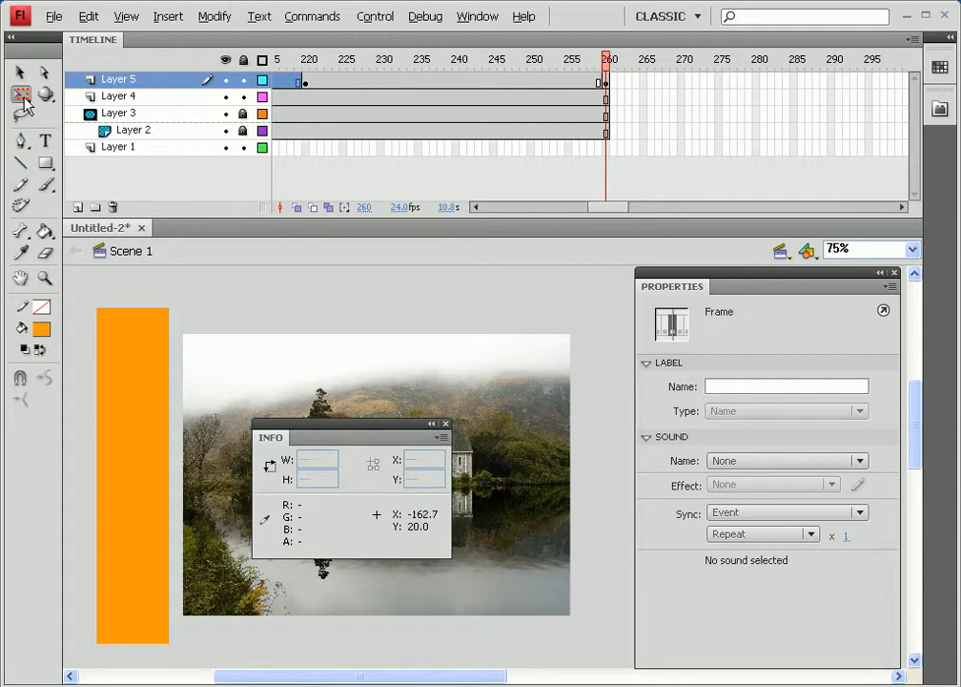
{"action": "left_click", "coordinate": [133, 471]}
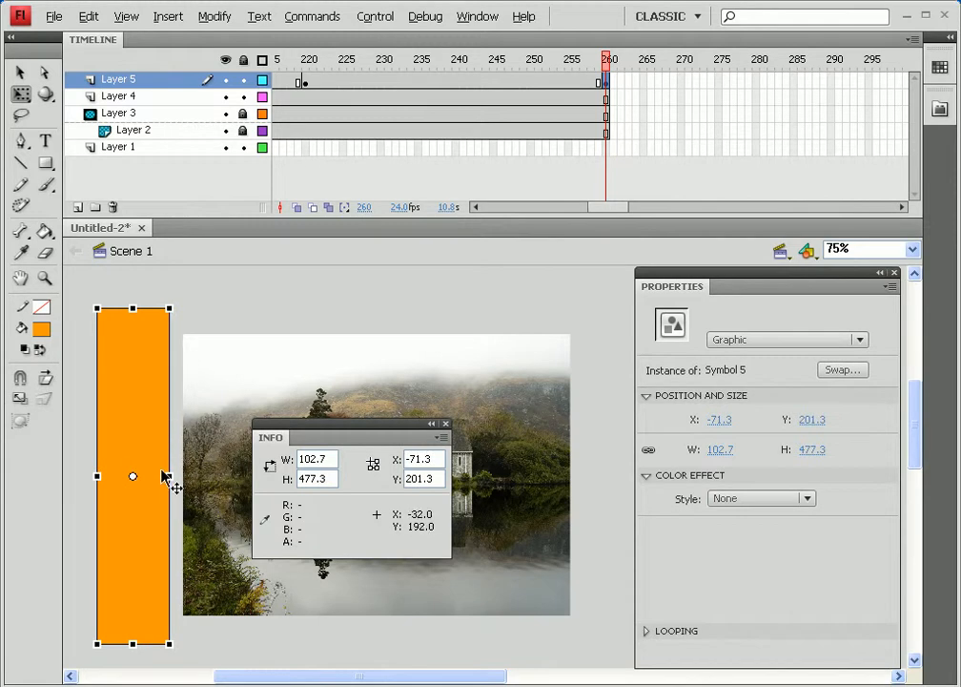
{"action": "left_click_drag", "start_coordinate": [166, 475], "coordinate": [610, 476]}
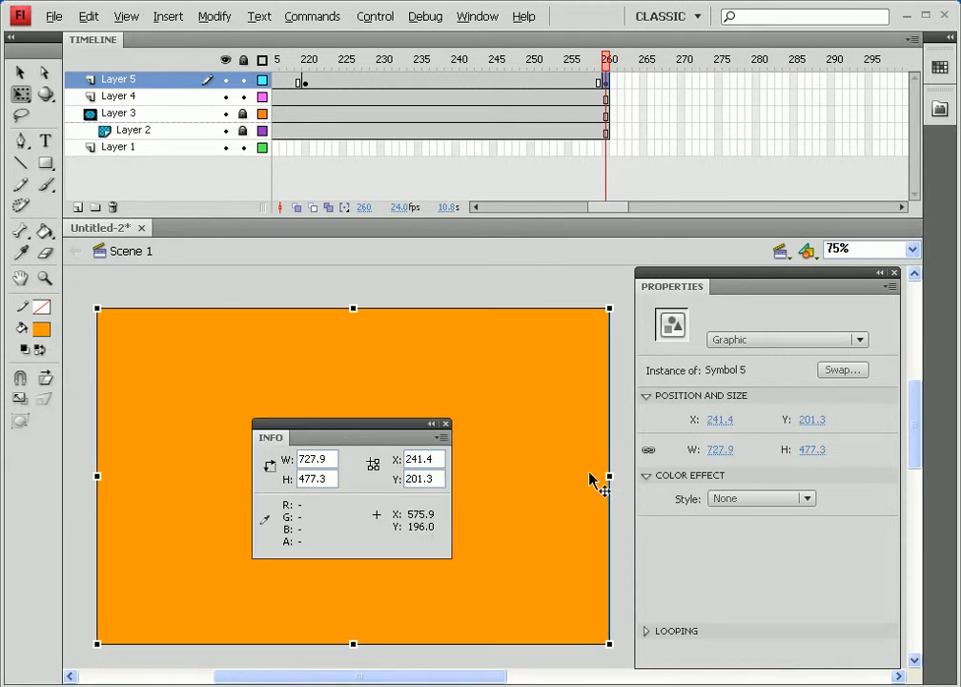
Step: Create classic tweens between the Layer 5 keyframes at frames 180, 200, 220 and 260
{"action": "left_click_drag", "start_coordinate": [604, 214], "coordinate": [584, 213]}
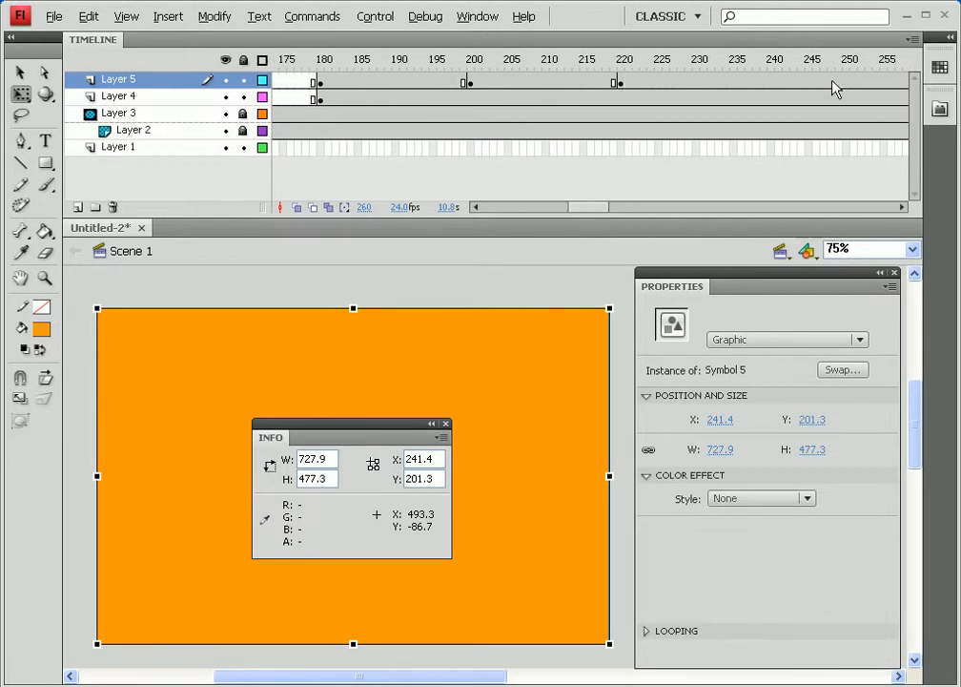
{"action": "left_click_drag", "start_coordinate": [404, 86], "coordinate": [751, 80]}
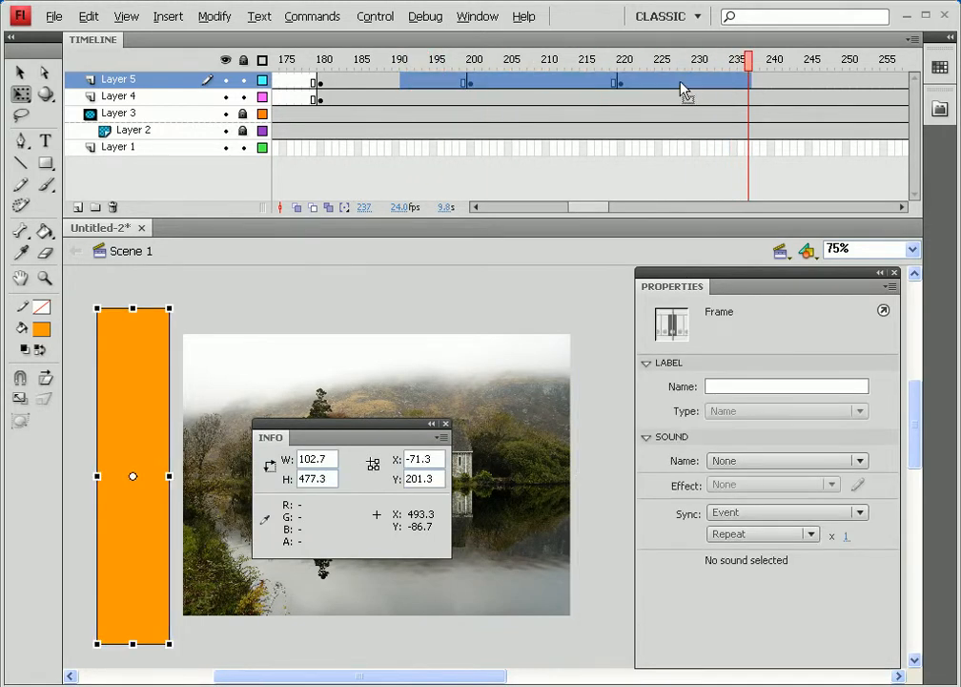
{"action": "right_click", "coordinate": [683, 88]}
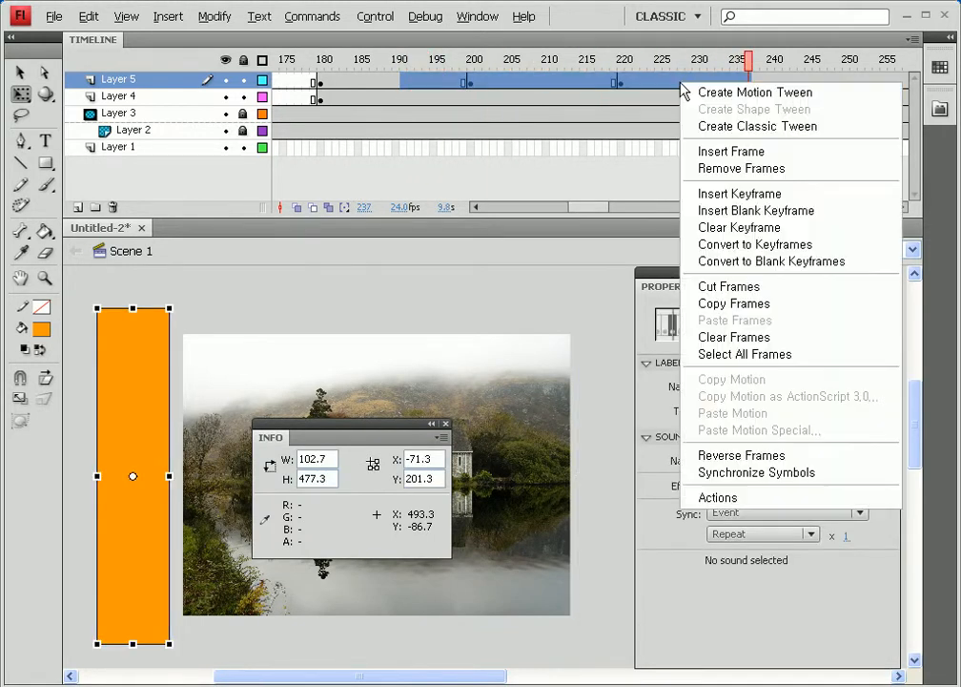
{"action": "left_click", "coordinate": [714, 127]}
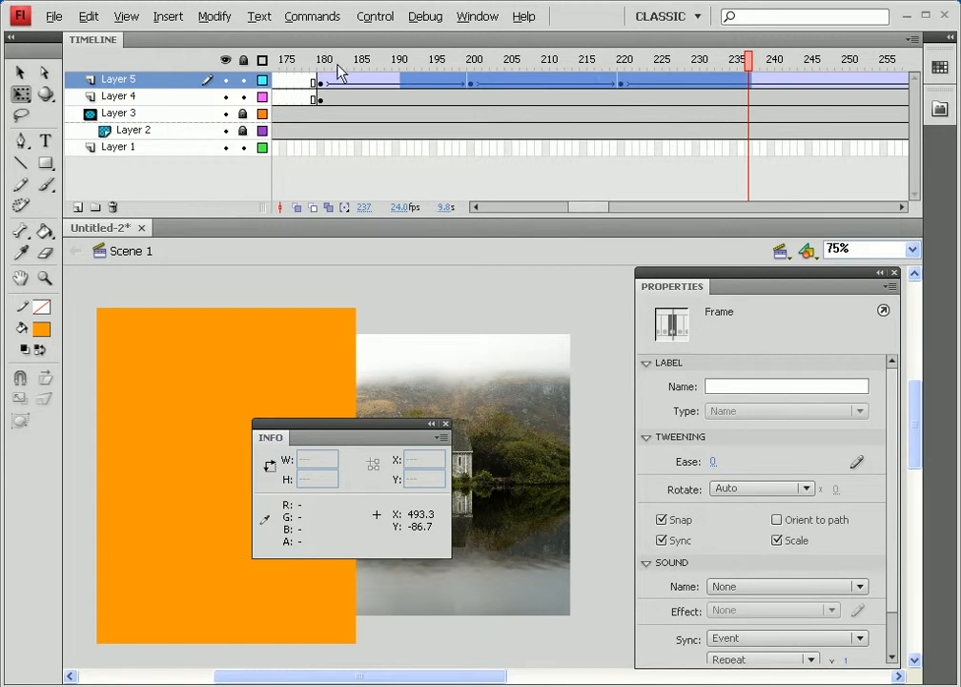
Step: Turn Layer 5 into a mask over Layer 4 and preview the movie
{"action": "right_click", "coordinate": [142, 84]}
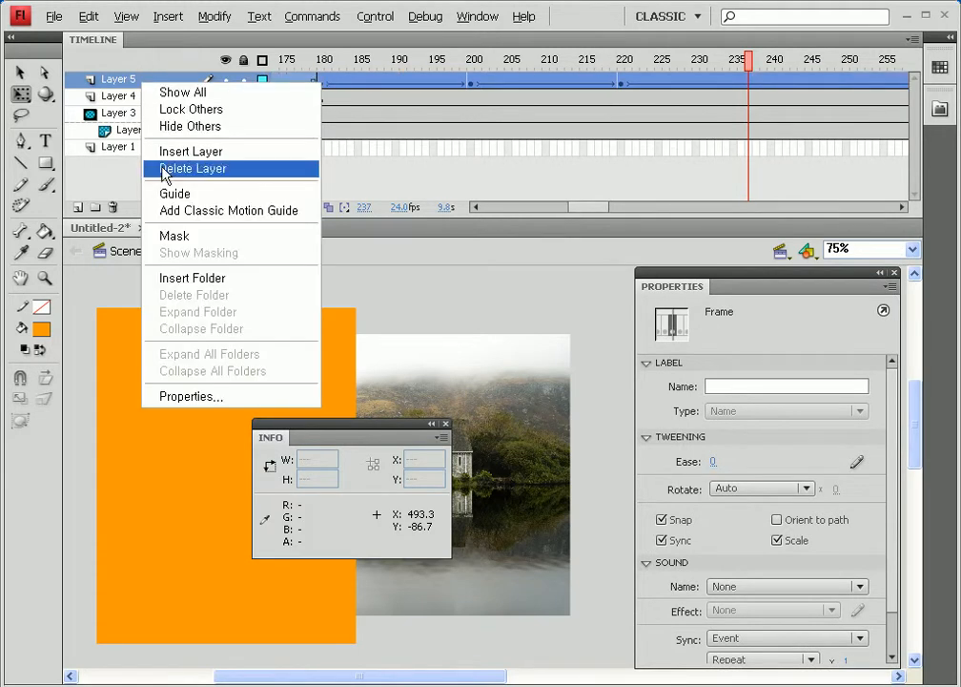
{"action": "left_click", "coordinate": [174, 234]}
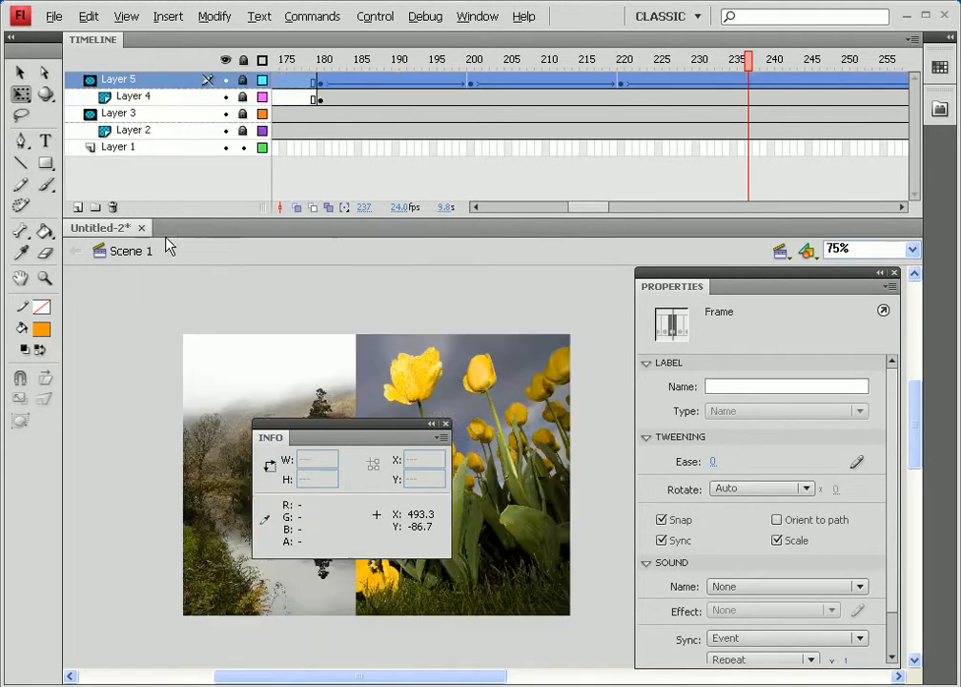
{"action": "left_click", "coordinate": [155, 296]}
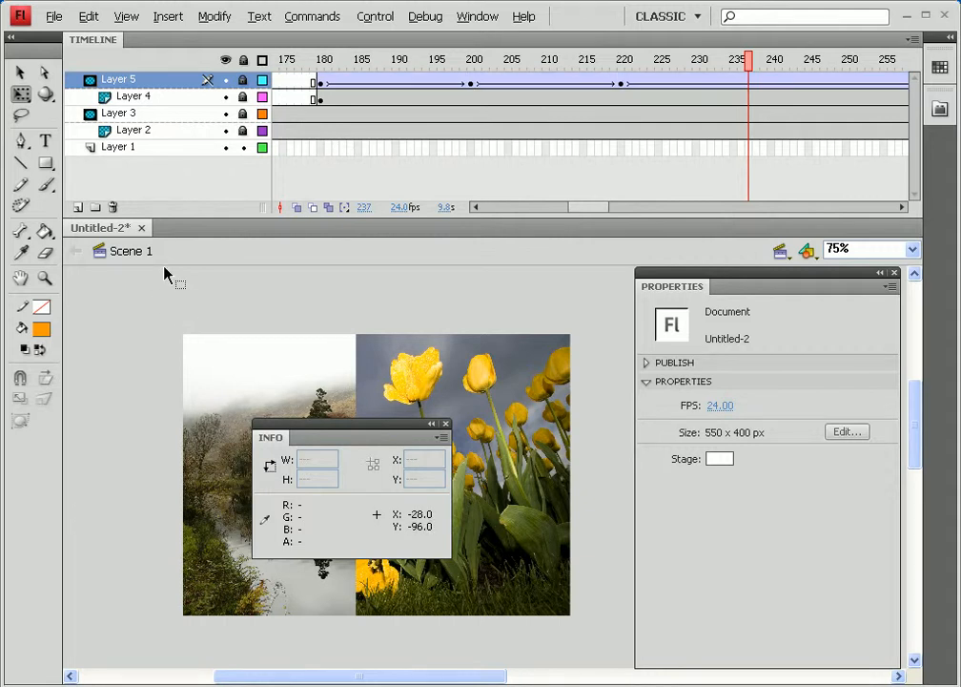
{"action": "key", "text": "ctrl+Return"}
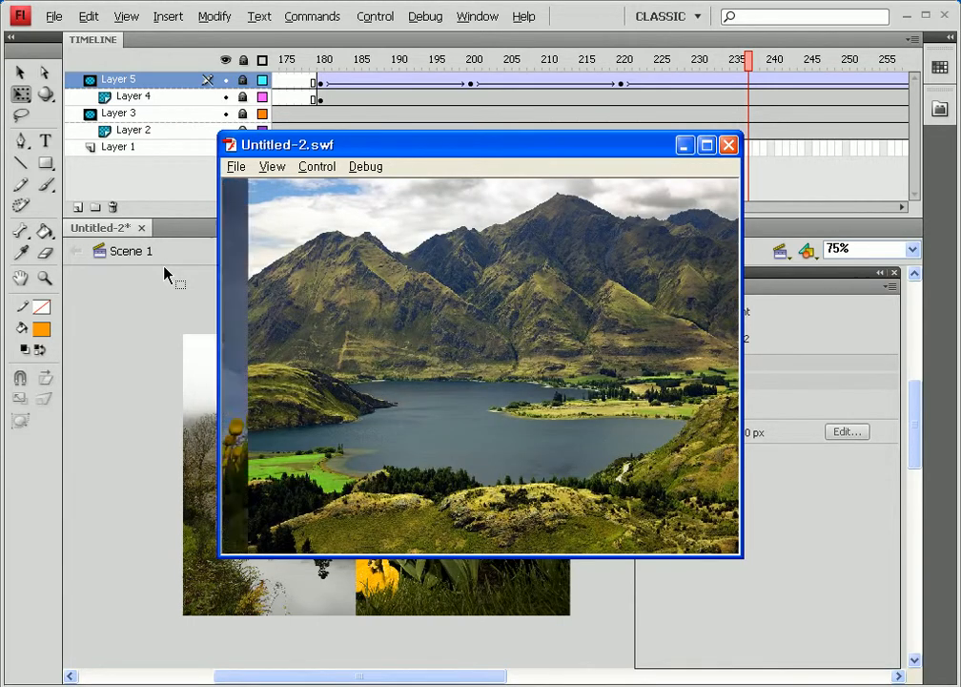
{"action": "left_click", "coordinate": [729, 146]}
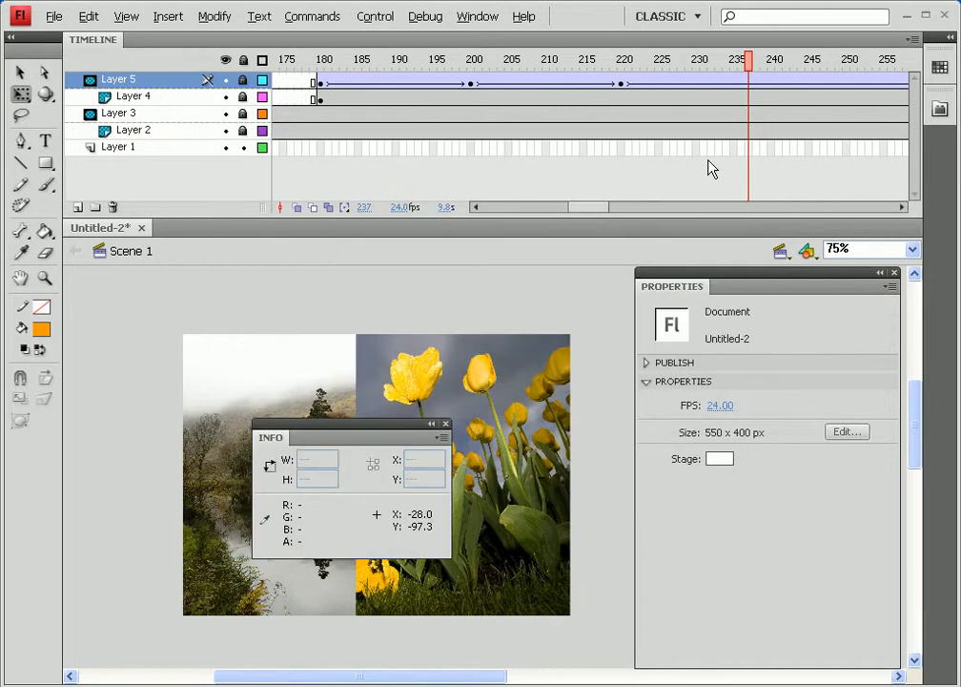
Step: Extend Layers 5 and 4 with frames up to frame 310 and test the movie again
{"action": "left_click_drag", "start_coordinate": [588, 214], "coordinate": [622, 210]}
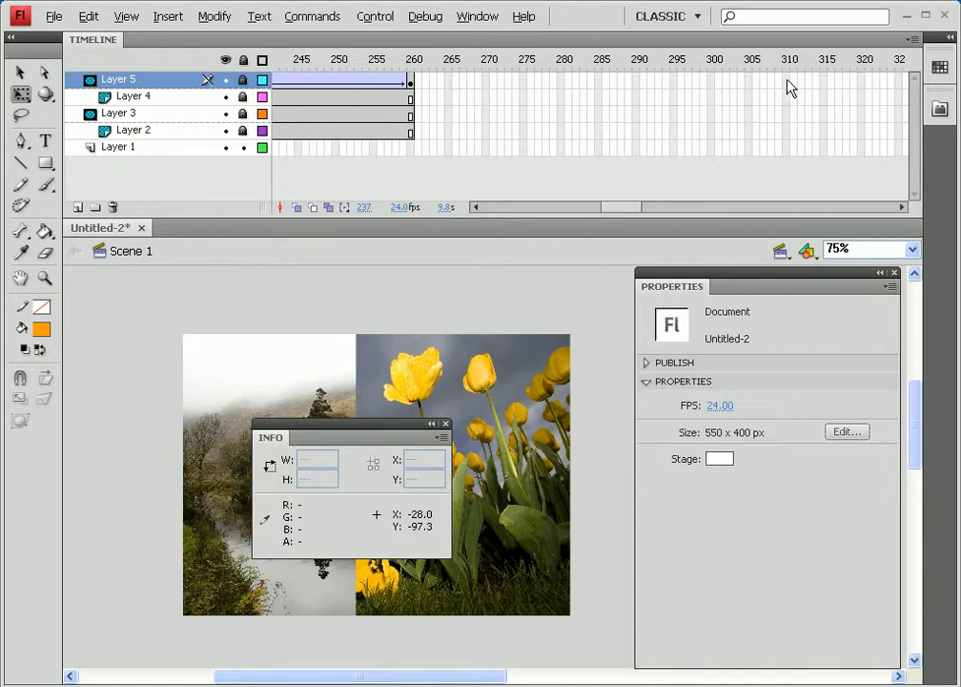
{"action": "left_click_drag", "start_coordinate": [787, 84], "coordinate": [789, 98]}
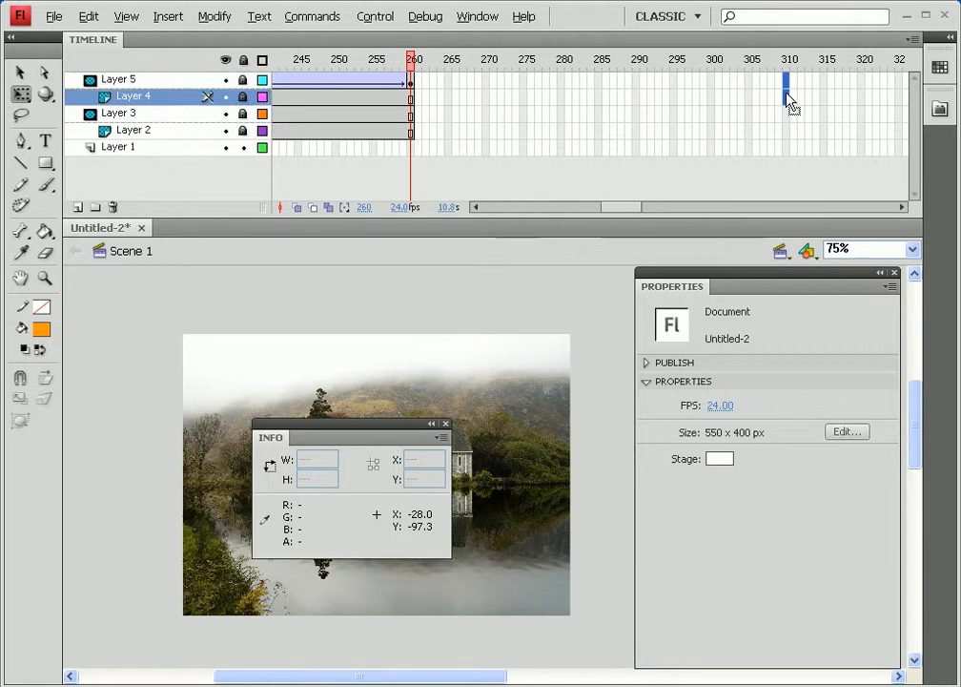
{"action": "right_click", "coordinate": [790, 98]}
{"action": "left_click", "coordinate": [727, 166]}
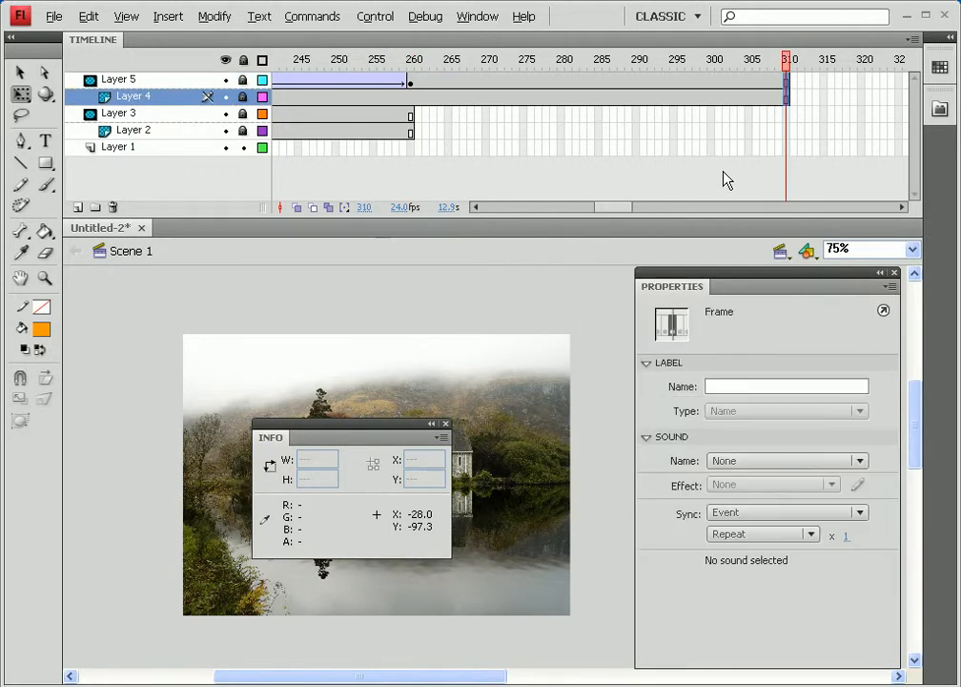
{"action": "left_click", "coordinate": [555, 320]}
{"action": "key", "text": "ctrl+Return"}
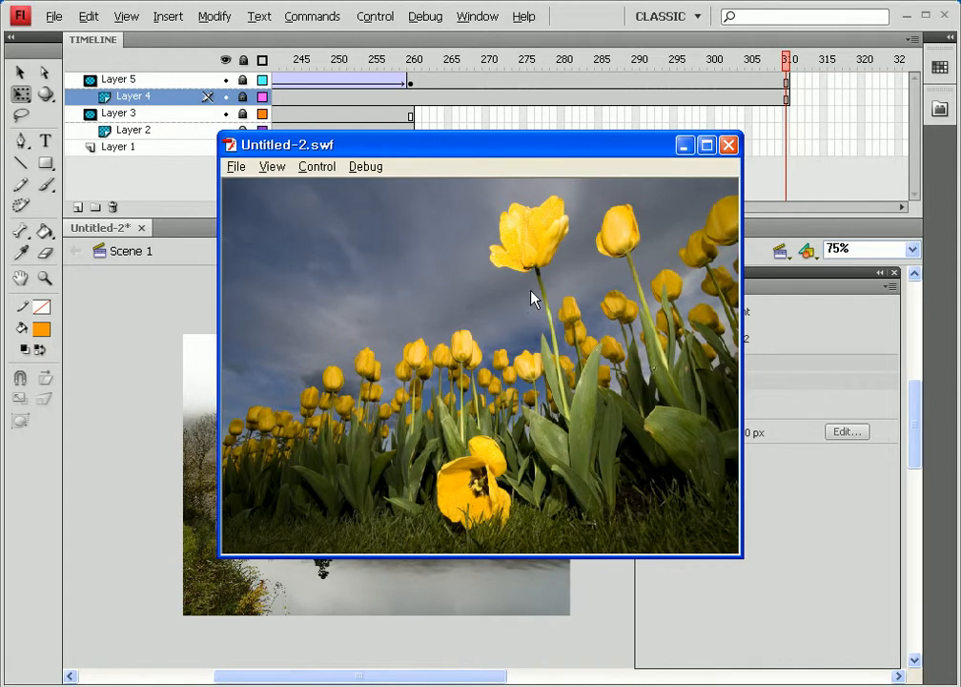
{"action": "left_click", "coordinate": [729, 146]}
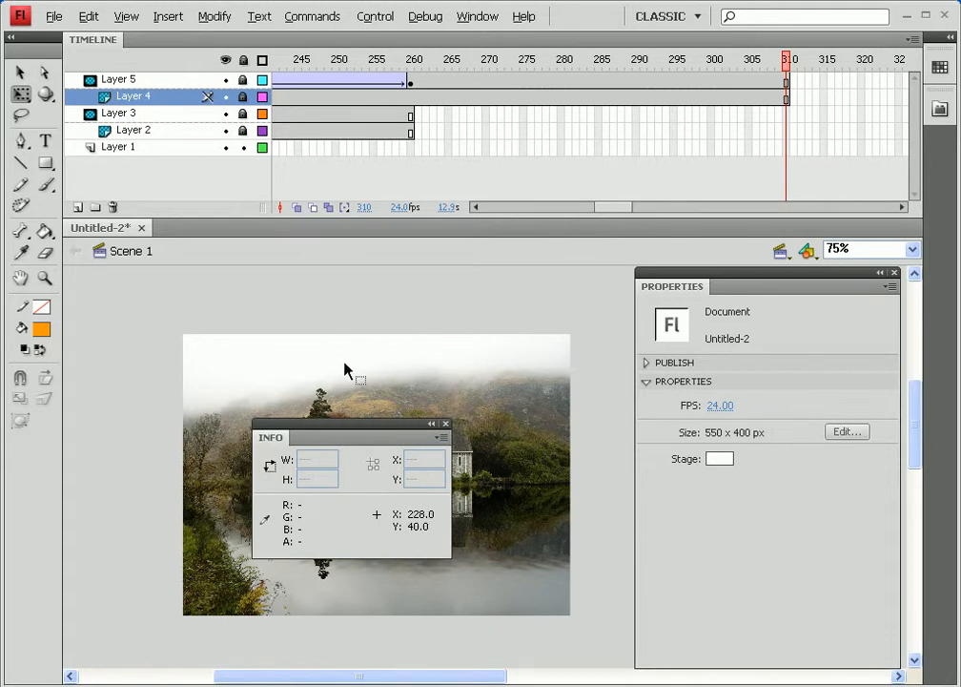
Step: Add a new layer above Layer 5 and insert a keyframe in it at frame 310
{"action": "left_click", "coordinate": [134, 82]}
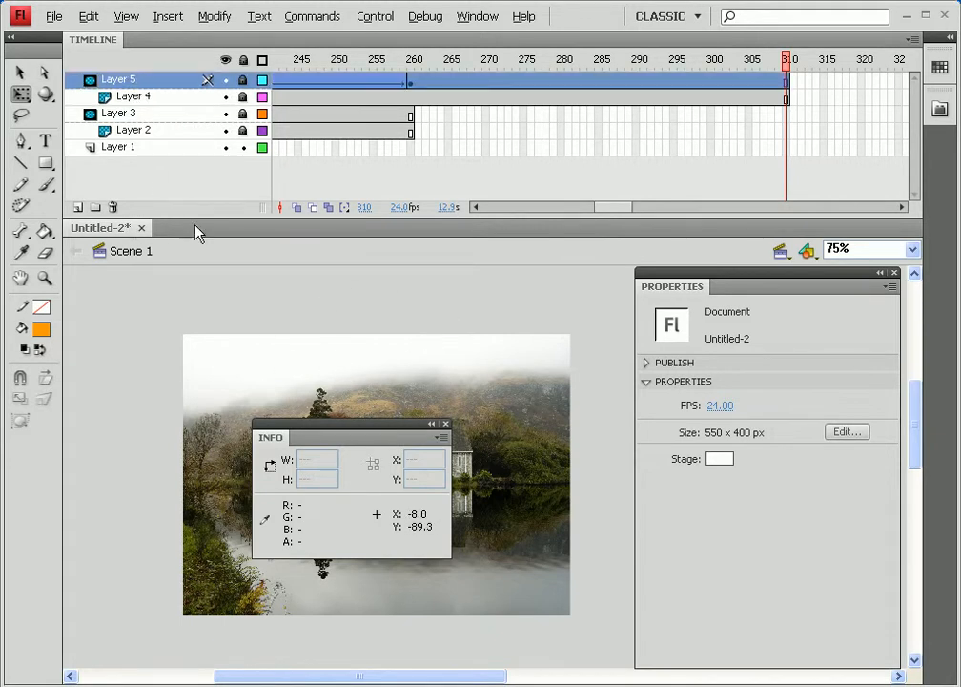
{"action": "left_click", "coordinate": [78, 208]}
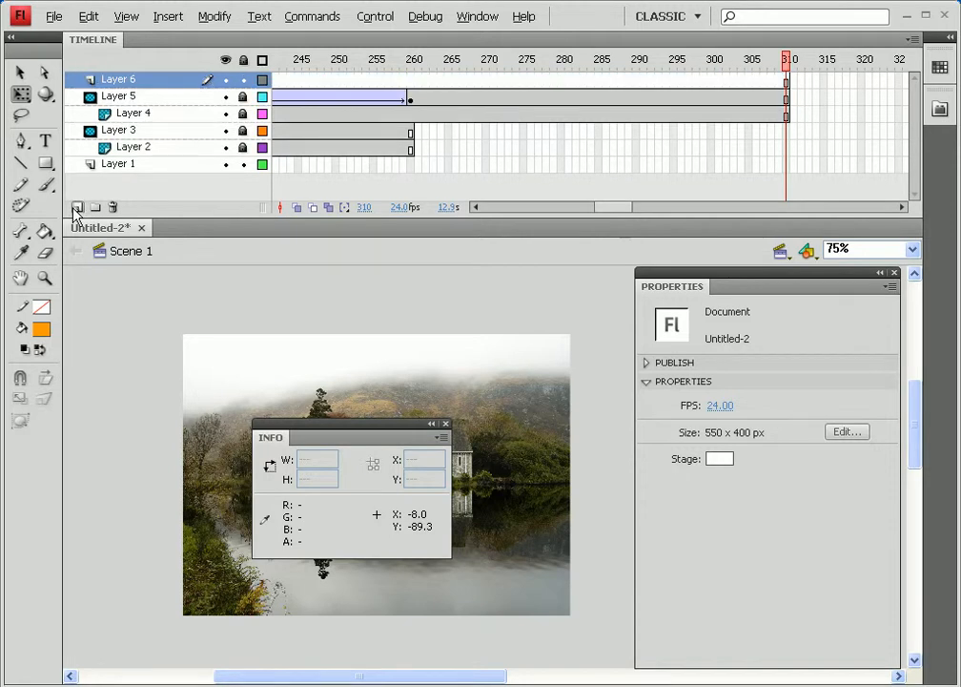
{"action": "left_click", "coordinate": [785, 81]}
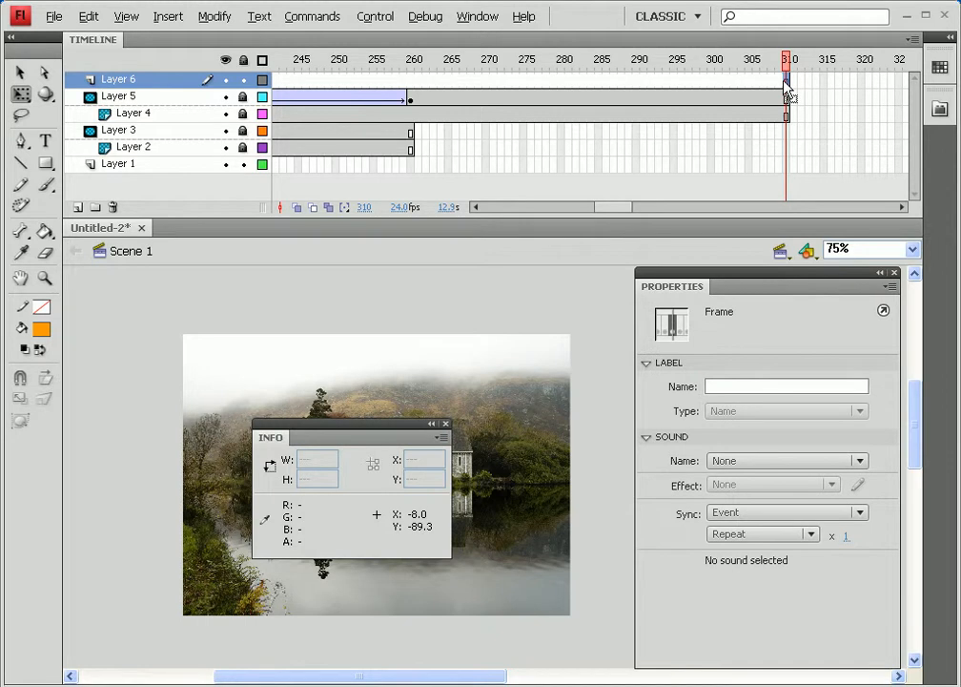
{"action": "right_click", "coordinate": [786, 82]}
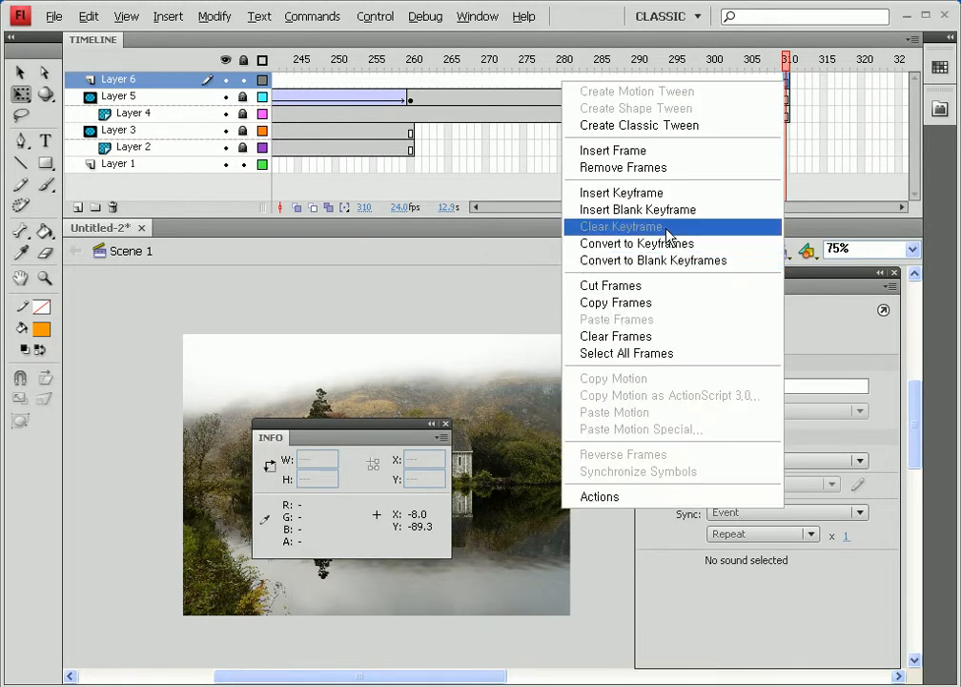
{"action": "left_click", "coordinate": [684, 193]}
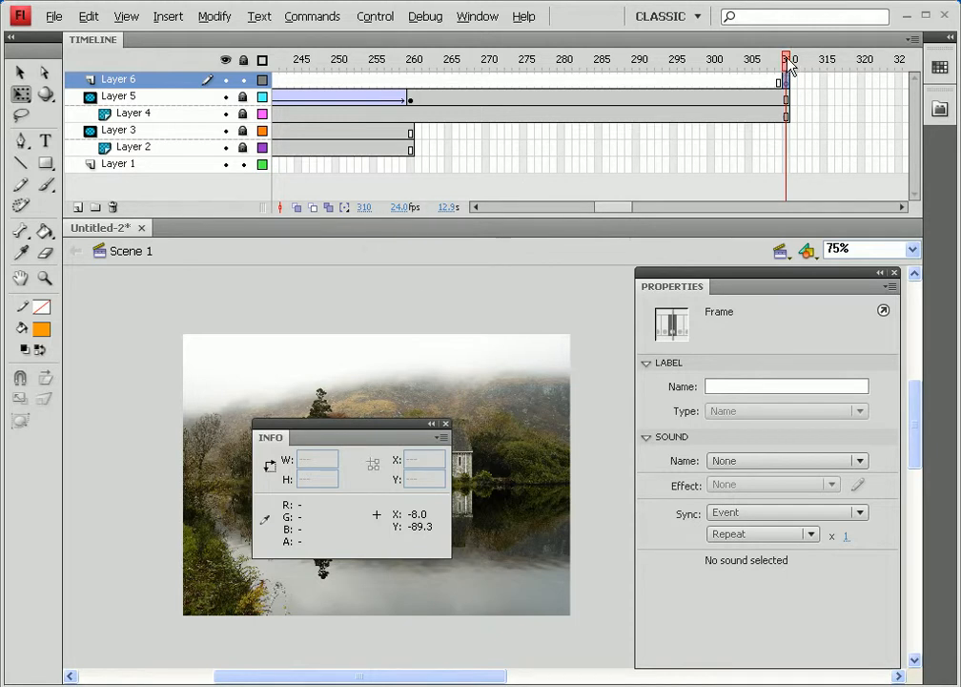
Step: Copy the mountain photo instance from Layer 1 at frame 1
{"action": "left_click_drag", "start_coordinate": [788, 63], "coordinate": [195, 64]}
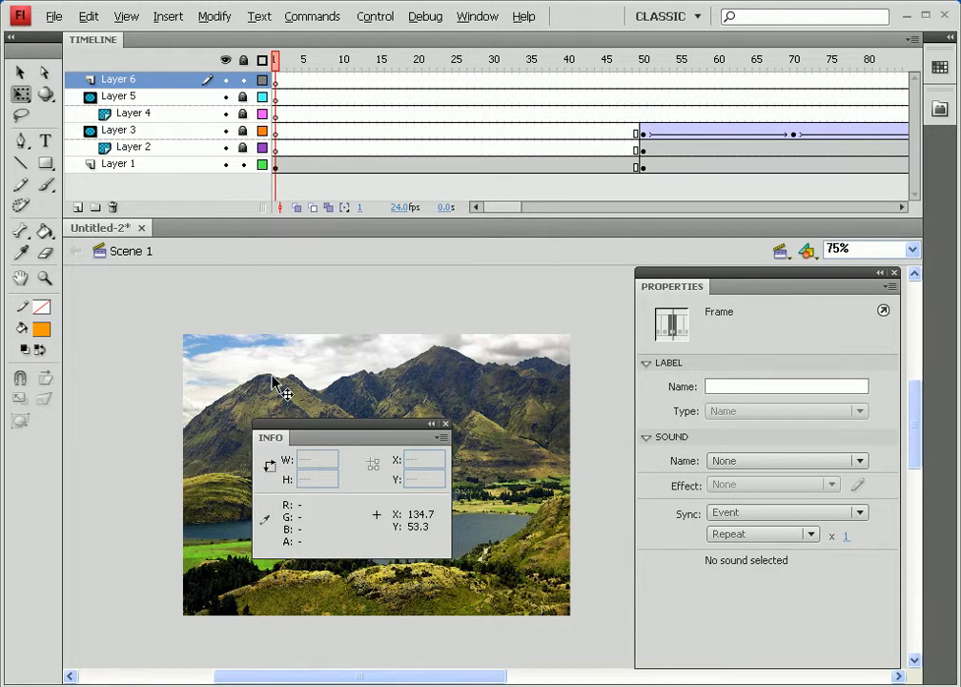
{"action": "left_click", "coordinate": [215, 353]}
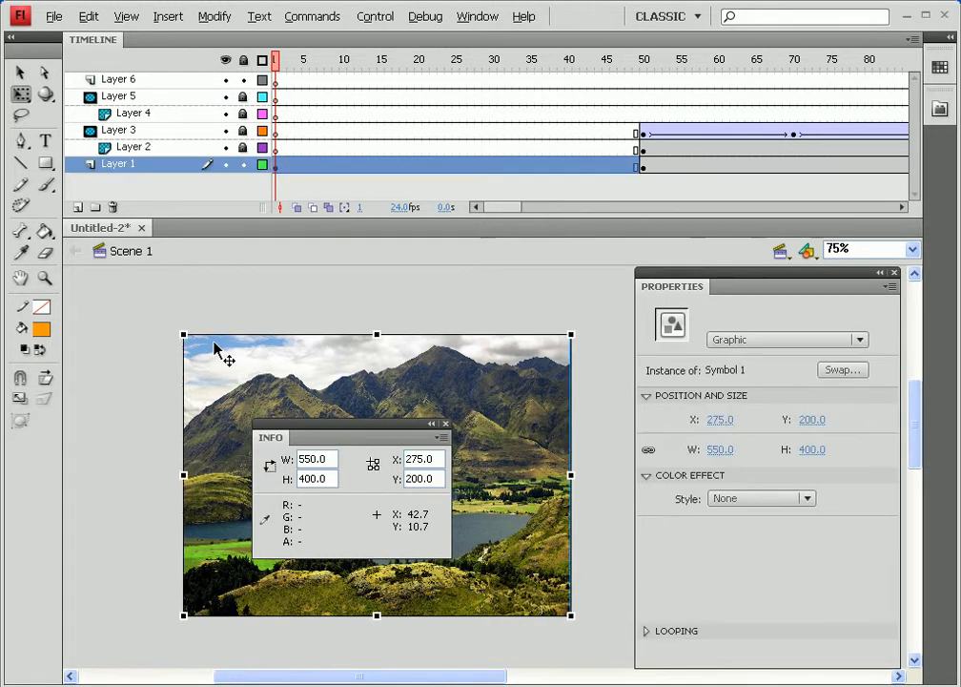
{"action": "left_click", "coordinate": [18, 74]}
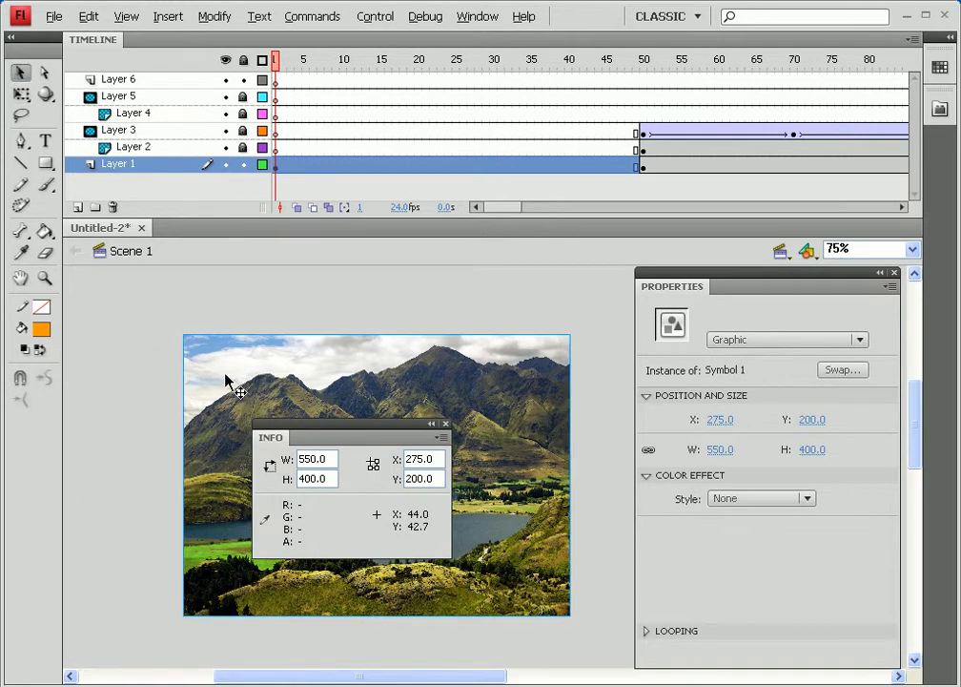
{"action": "left_click", "coordinate": [88, 16]}
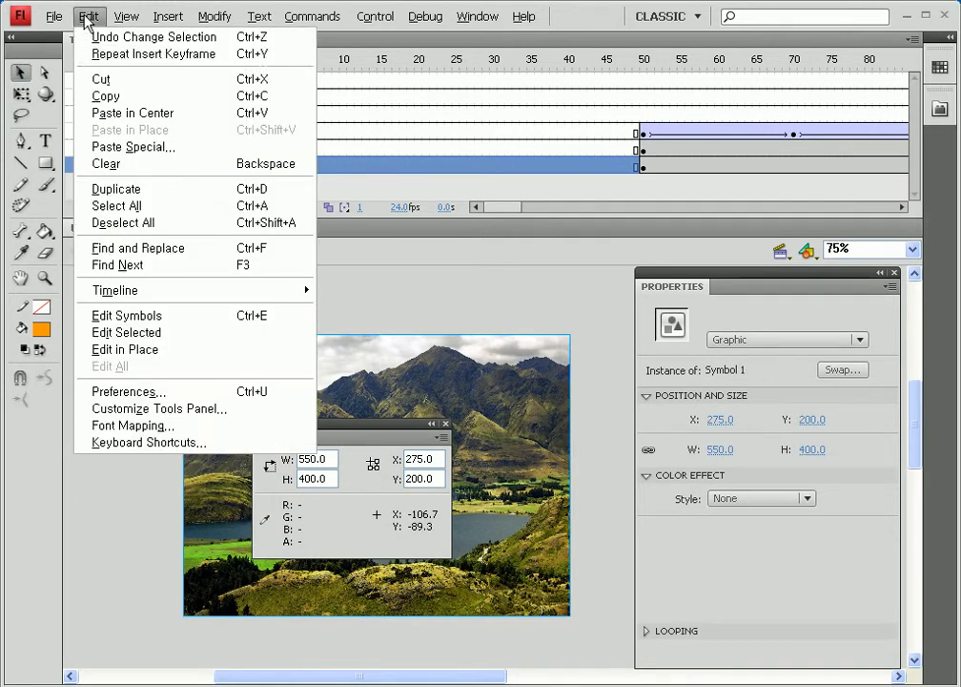
{"action": "left_click", "coordinate": [81, 93]}
Step: Paste the mountain photo in place on Layer 6 at frame 310
{"action": "left_click_drag", "start_coordinate": [283, 69], "coordinate": [822, 75]}
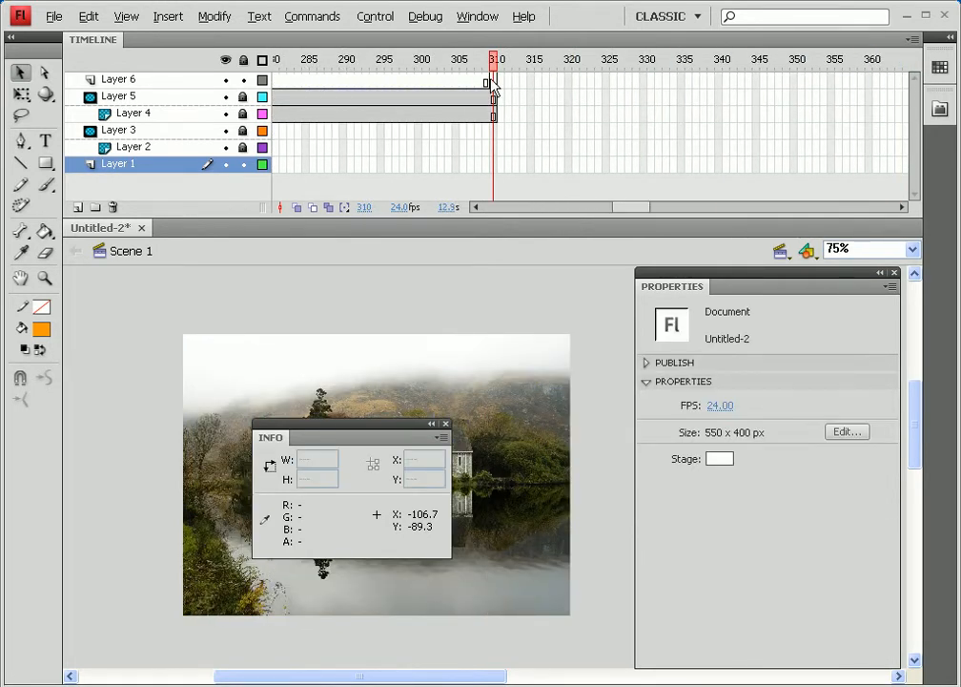
{"action": "left_click", "coordinate": [494, 82]}
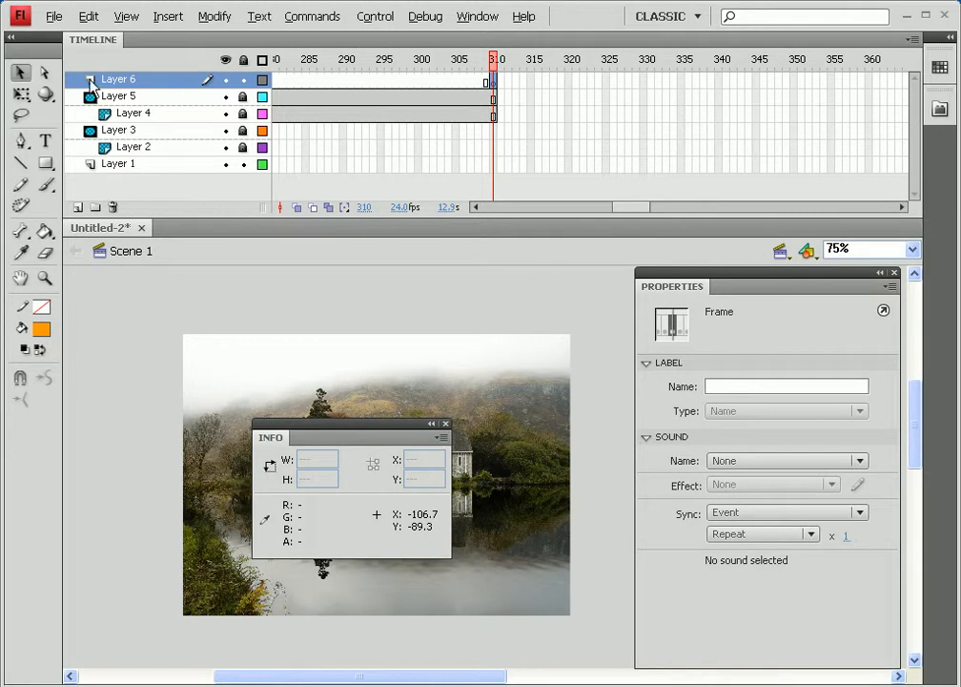
{"action": "left_click", "coordinate": [90, 17]}
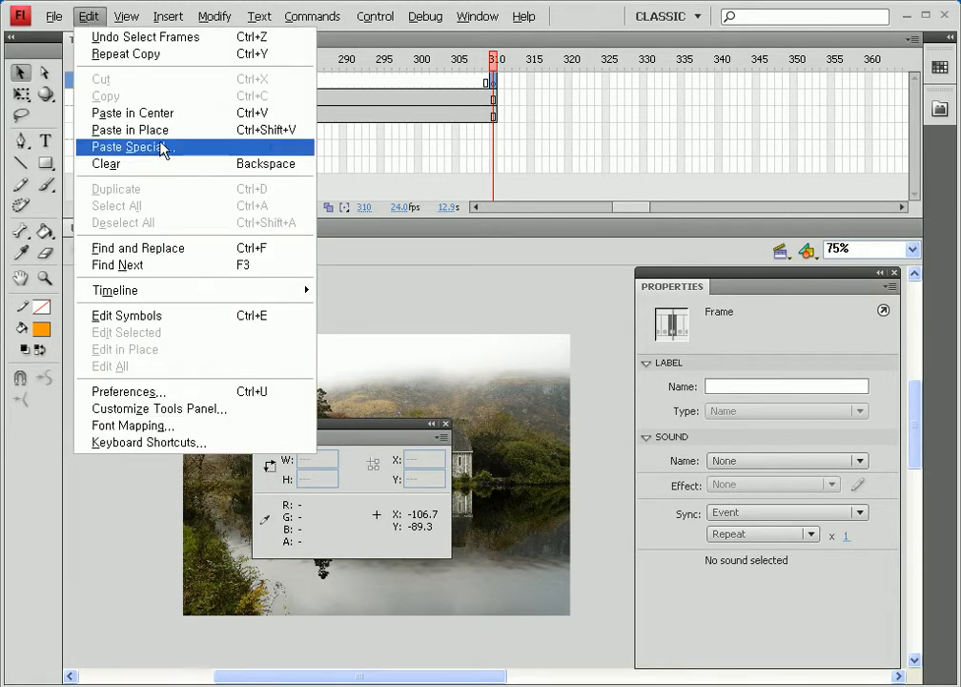
{"action": "left_click", "coordinate": [161, 131]}
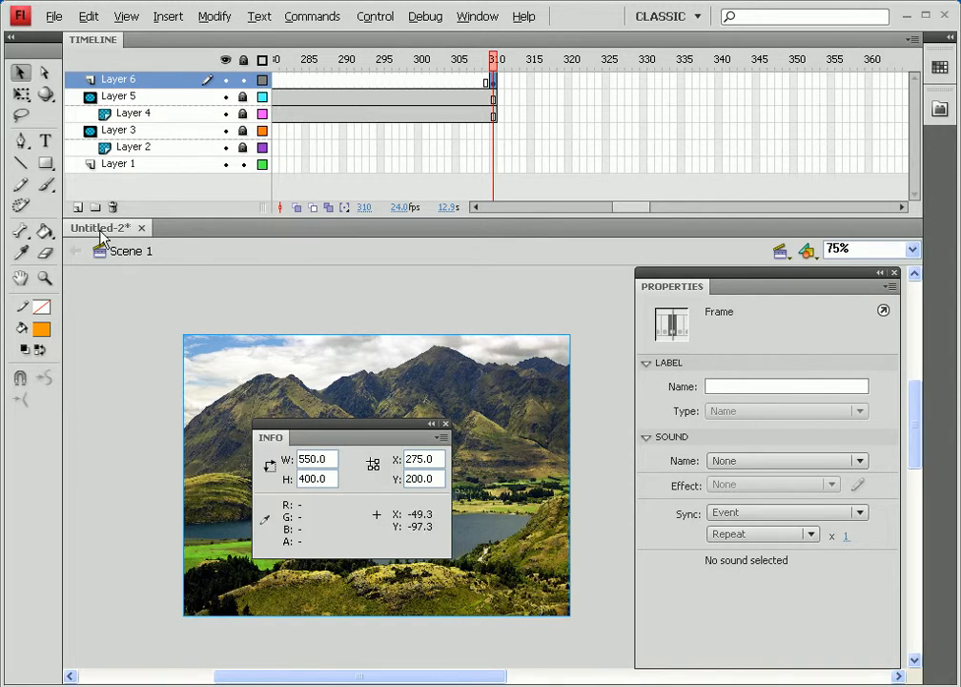
Step: Add a new layer above Layer 6 and insert a keyframe in it at frame 310
{"action": "left_click", "coordinate": [78, 208]}
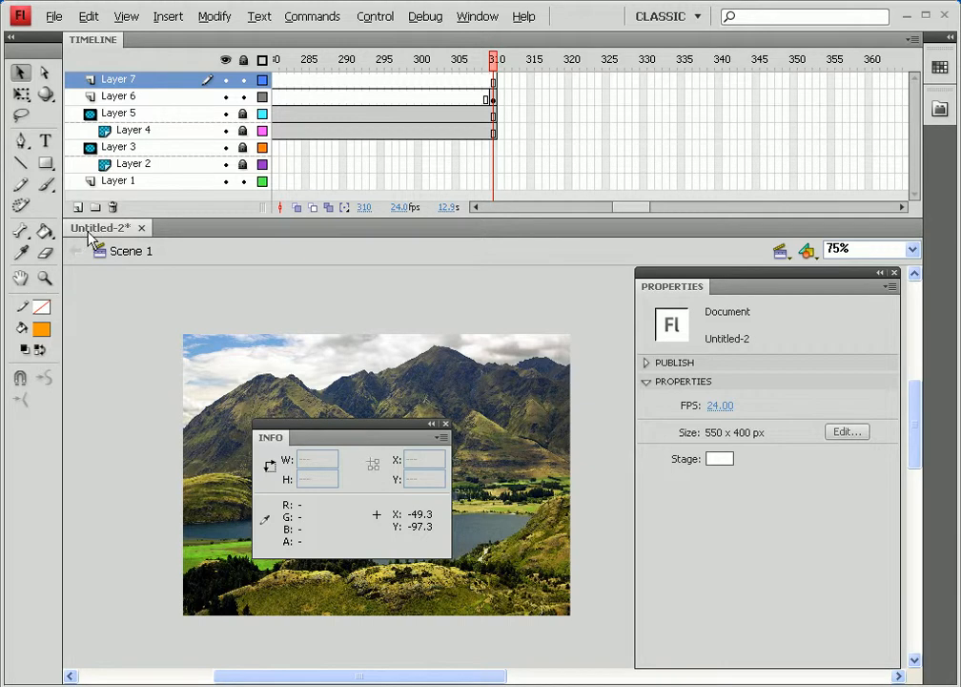
{"action": "left_click", "coordinate": [494, 81]}
{"action": "right_click", "coordinate": [493, 81]}
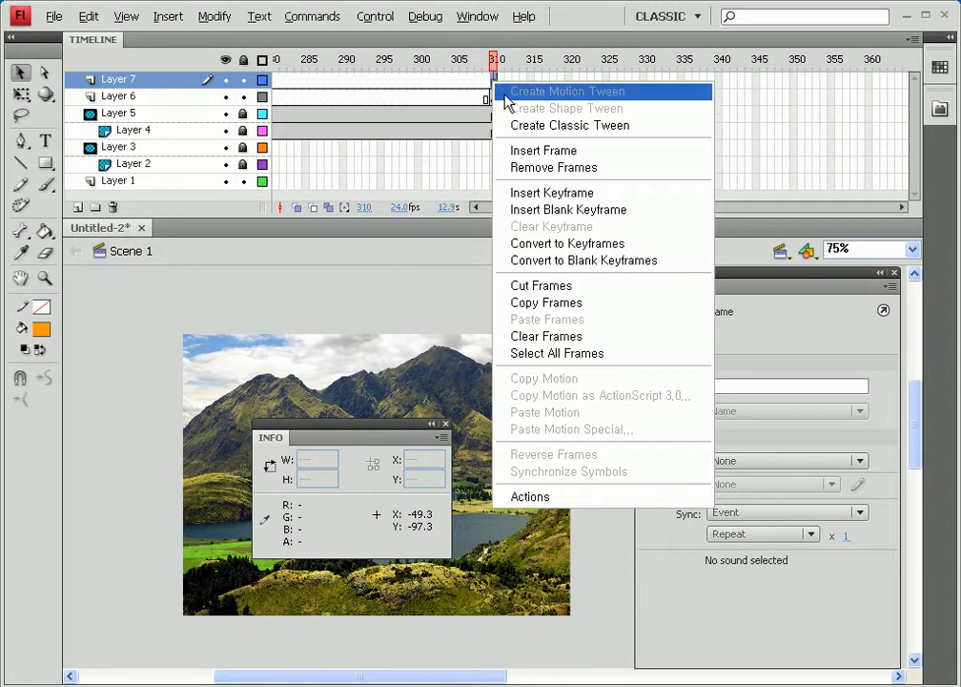
{"action": "left_click", "coordinate": [524, 191]}
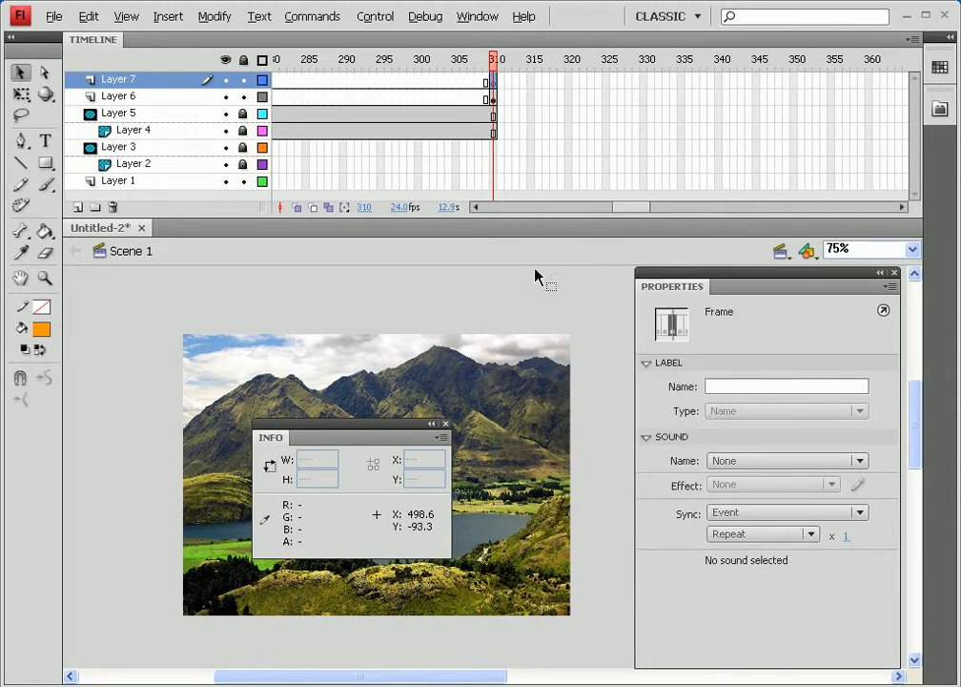
Step: Draw an orange rectangle about 123 by 511 px just left of the photo and convert it to a graphic symbol
{"action": "left_click", "coordinate": [44, 166]}
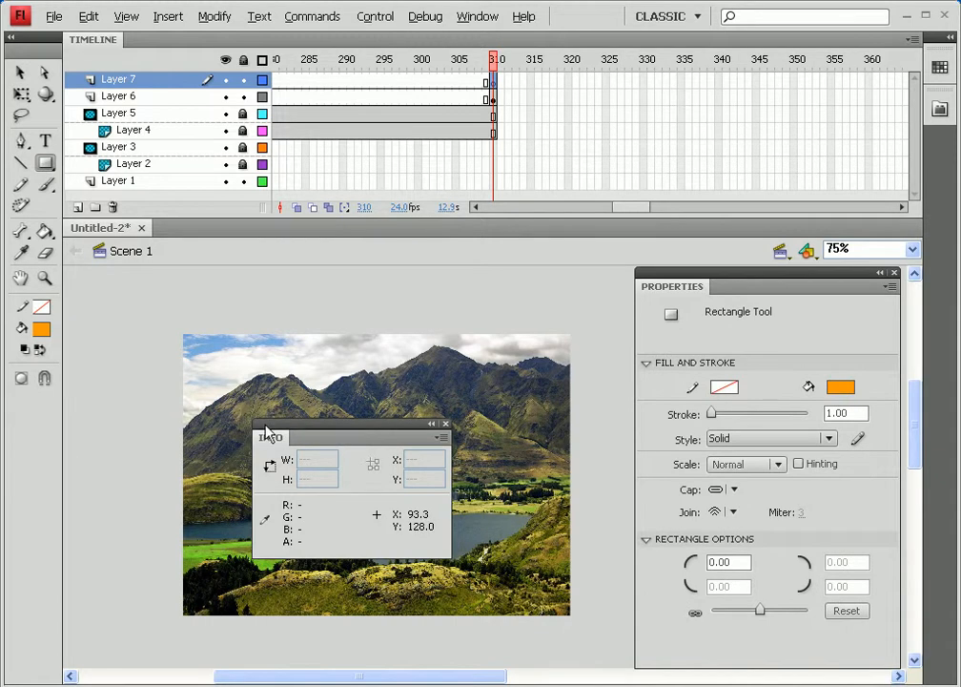
{"action": "mouse_move", "coordinate": [85, 294]}
{"action": "left_mouse_down"}
{"action": "mouse_move", "coordinate": [165, 661]}
{"action": "mouse_move", "coordinate": [171, 652]}
{"action": "left_mouse_up"}
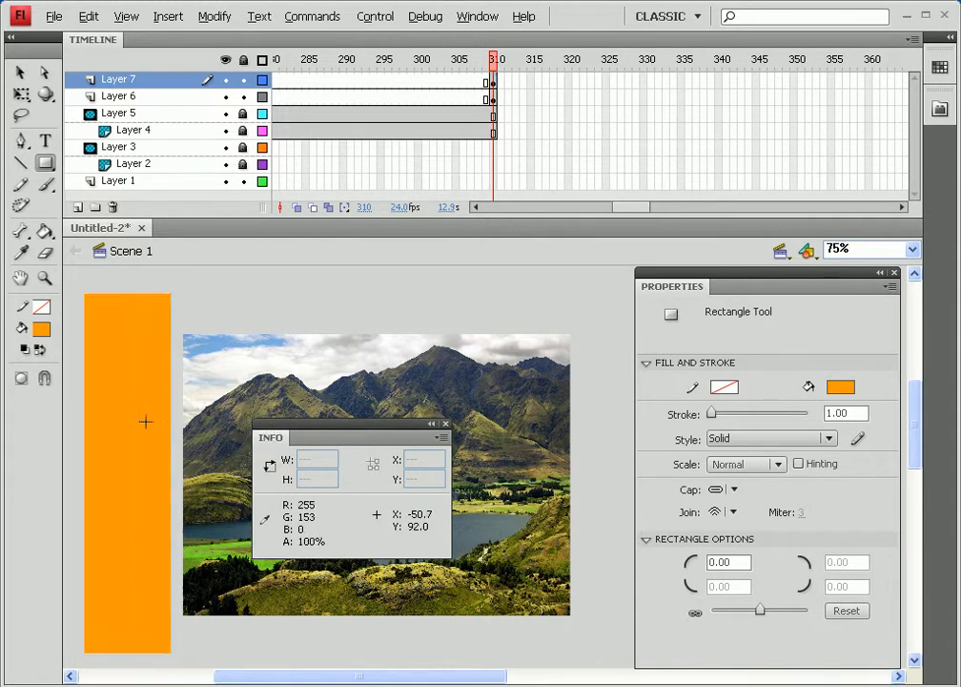
{"action": "left_click", "coordinate": [17, 69]}
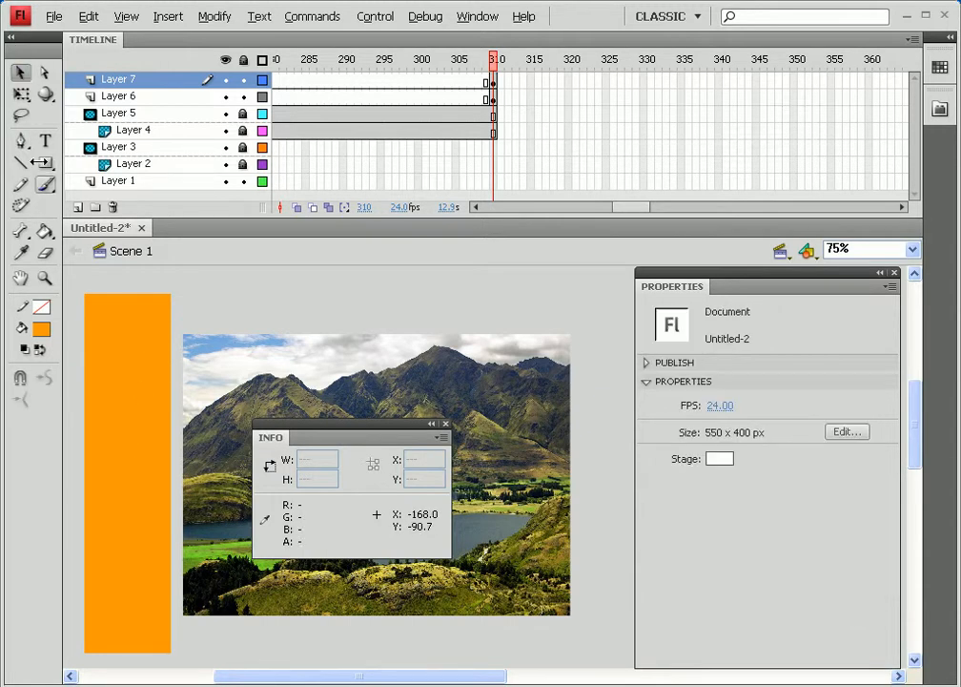
{"action": "left_click", "coordinate": [133, 412]}
{"action": "key", "text": "F8"}
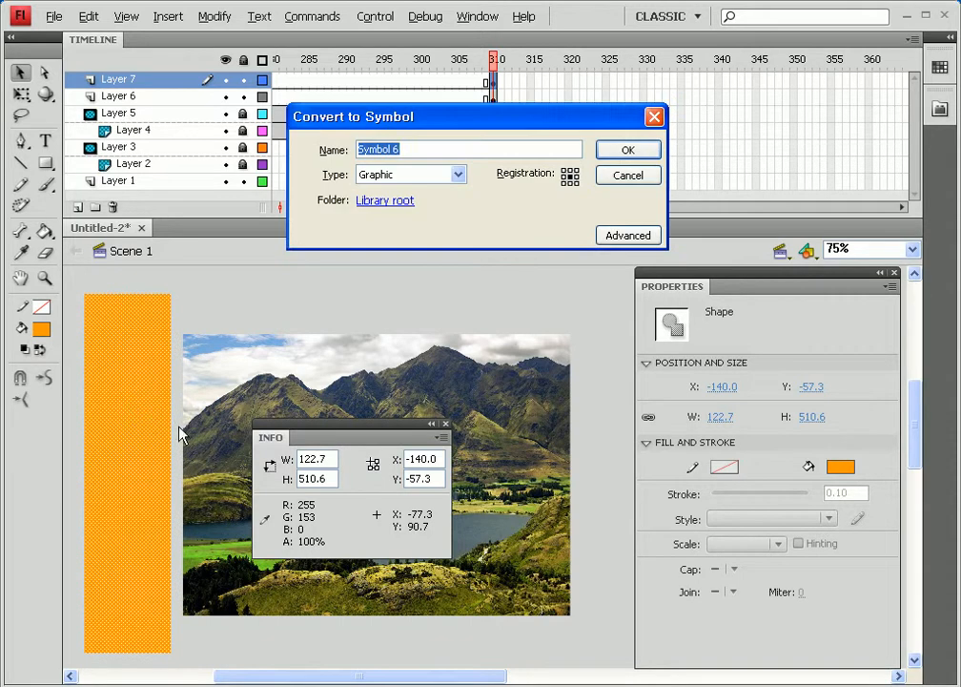
{"action": "left_click", "coordinate": [627, 153]}
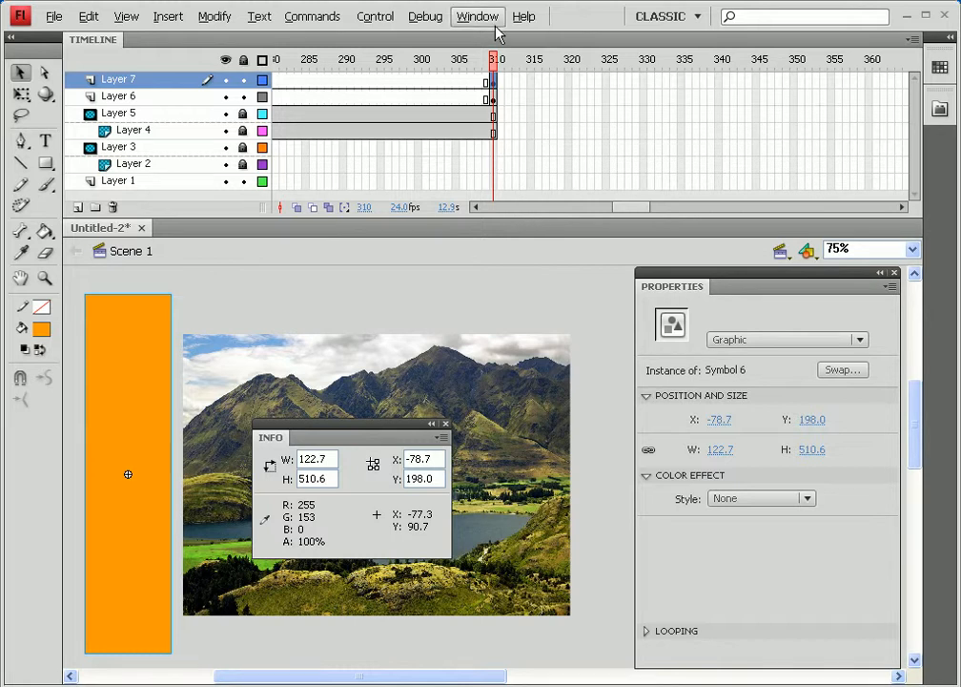
Step: Insert keyframes on Layer 7 at frames 330, 350 and 390
{"action": "right_click", "coordinate": [643, 81]}
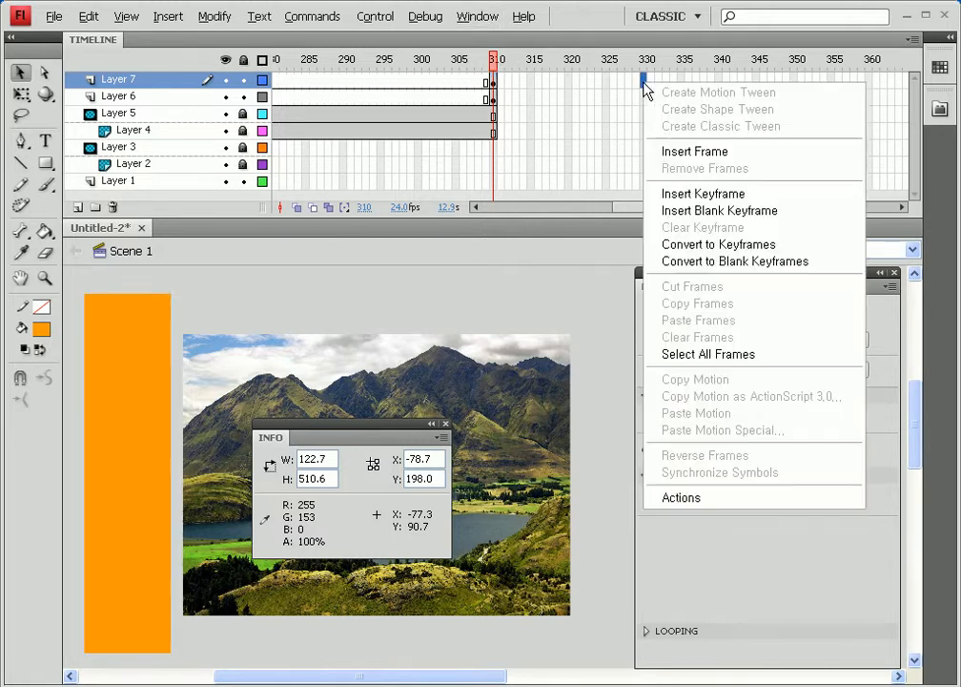
{"action": "left_click", "coordinate": [705, 197]}
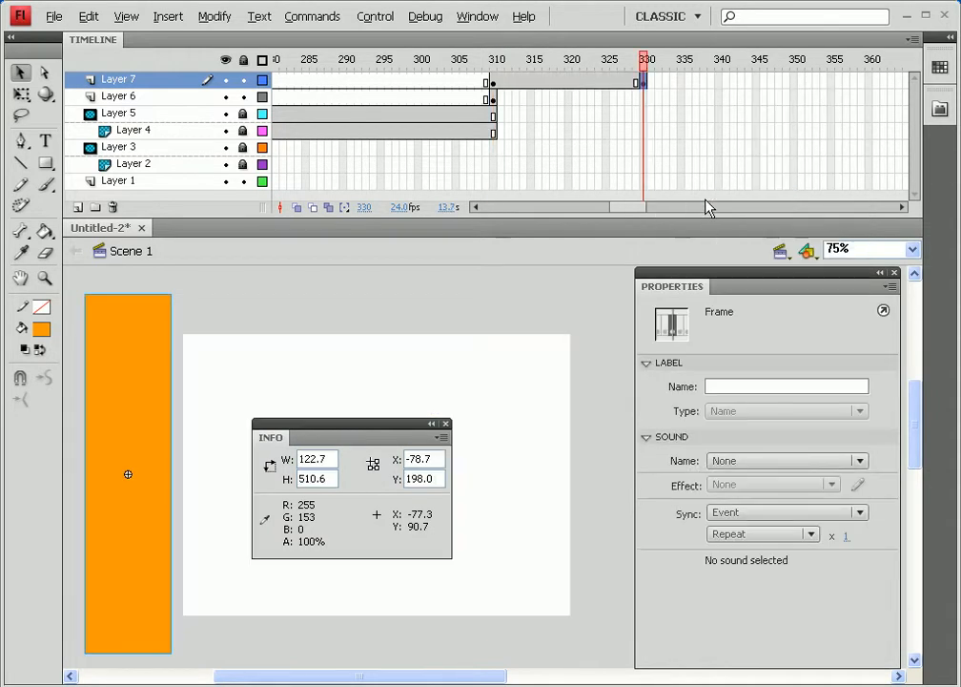
{"action": "right_click", "coordinate": [794, 81]}
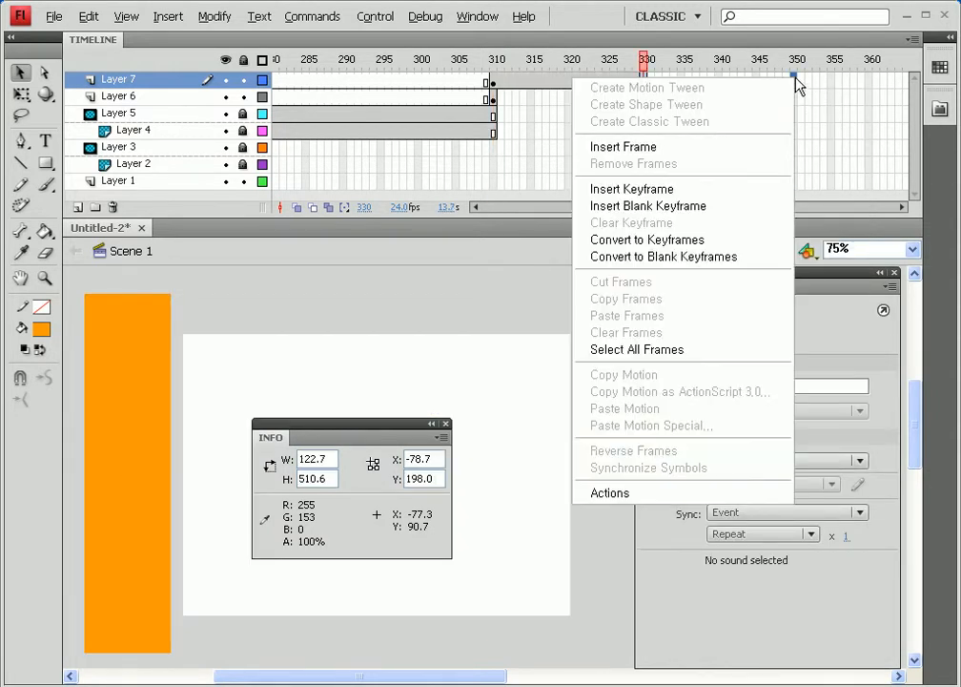
{"action": "left_click", "coordinate": [664, 189]}
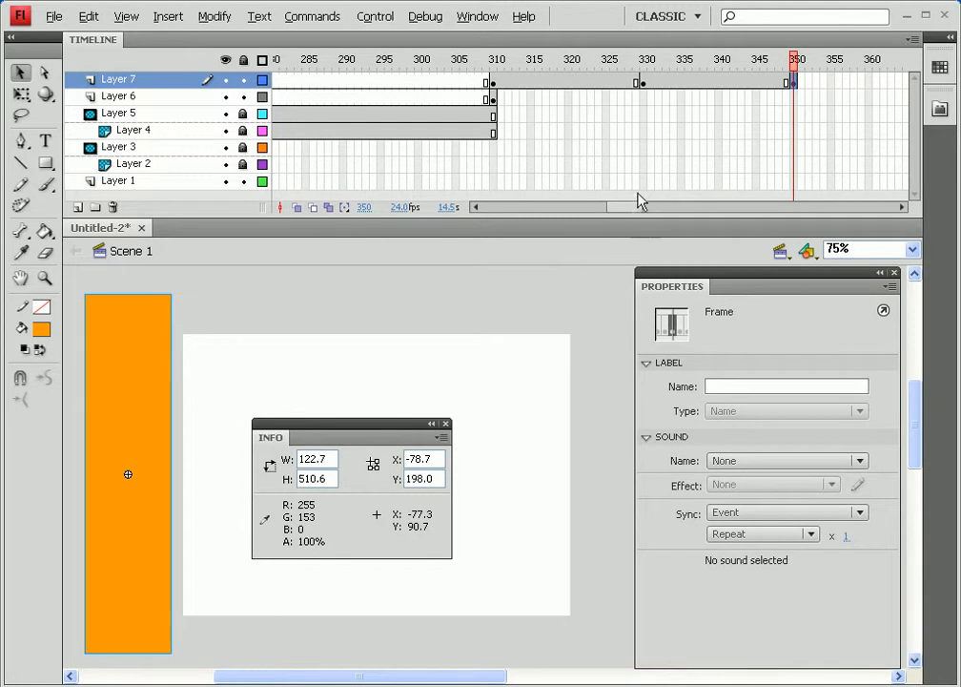
{"action": "left_click_drag", "start_coordinate": [625, 210], "coordinate": [642, 214]}
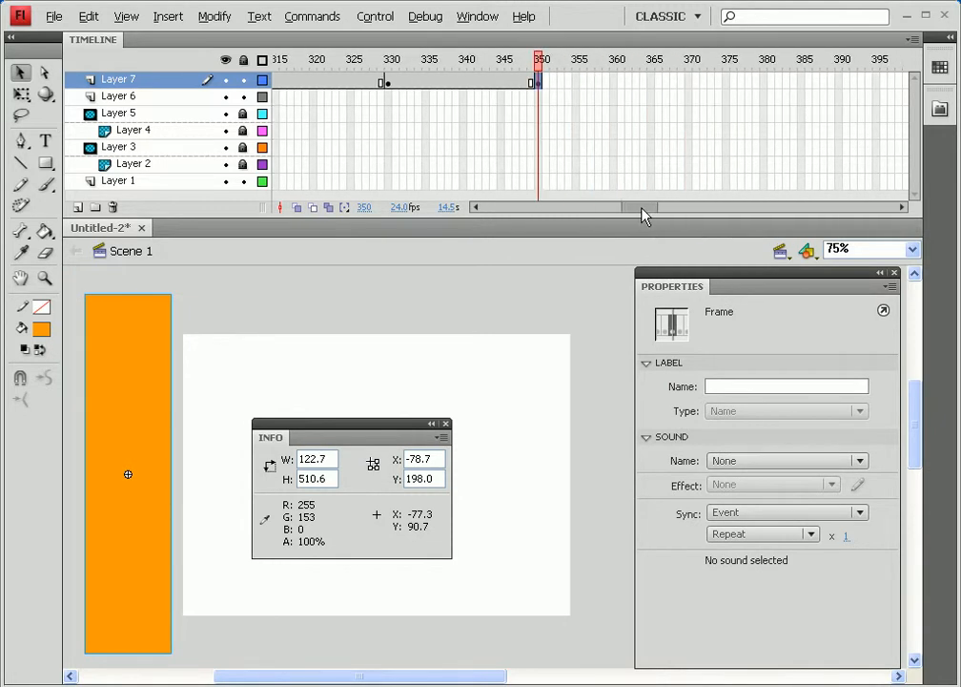
{"action": "right_click", "coordinate": [841, 80]}
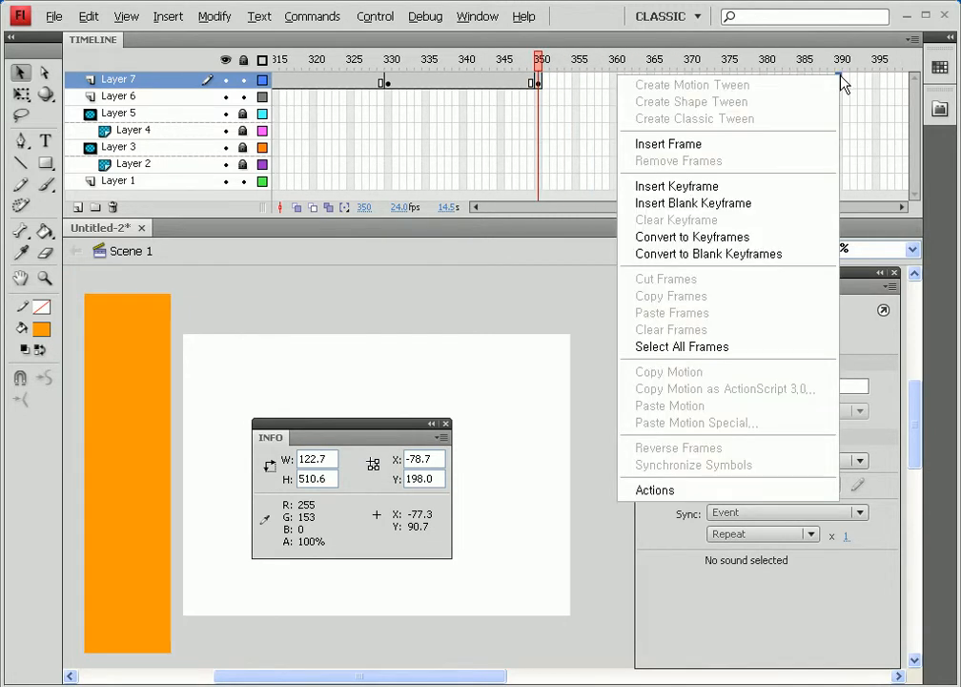
{"action": "left_click", "coordinate": [751, 187]}
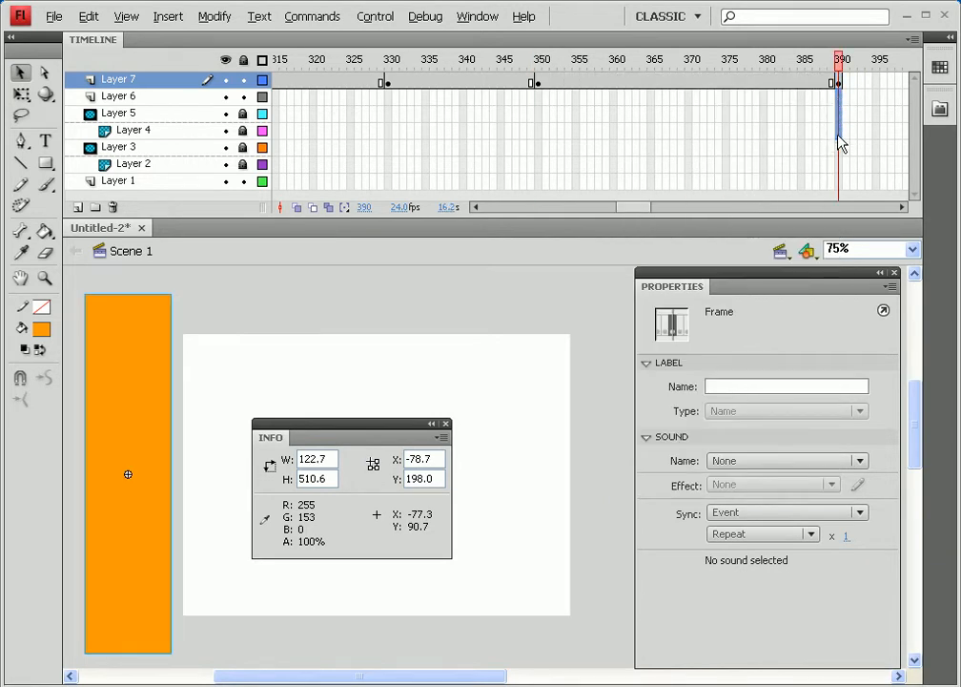
Step: Extend Layers 6, 5 and 4 with frames up to frame 390
{"action": "left_click_drag", "start_coordinate": [839, 141], "coordinate": [842, 148]}
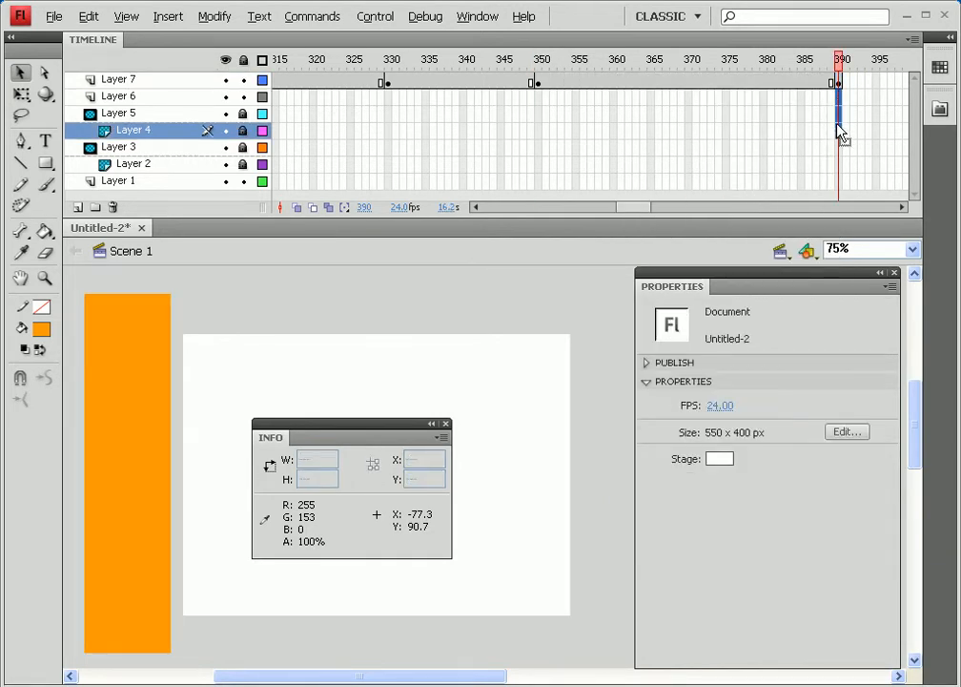
{"action": "right_click", "coordinate": [841, 141]}
{"action": "left_click", "coordinate": [768, 195]}
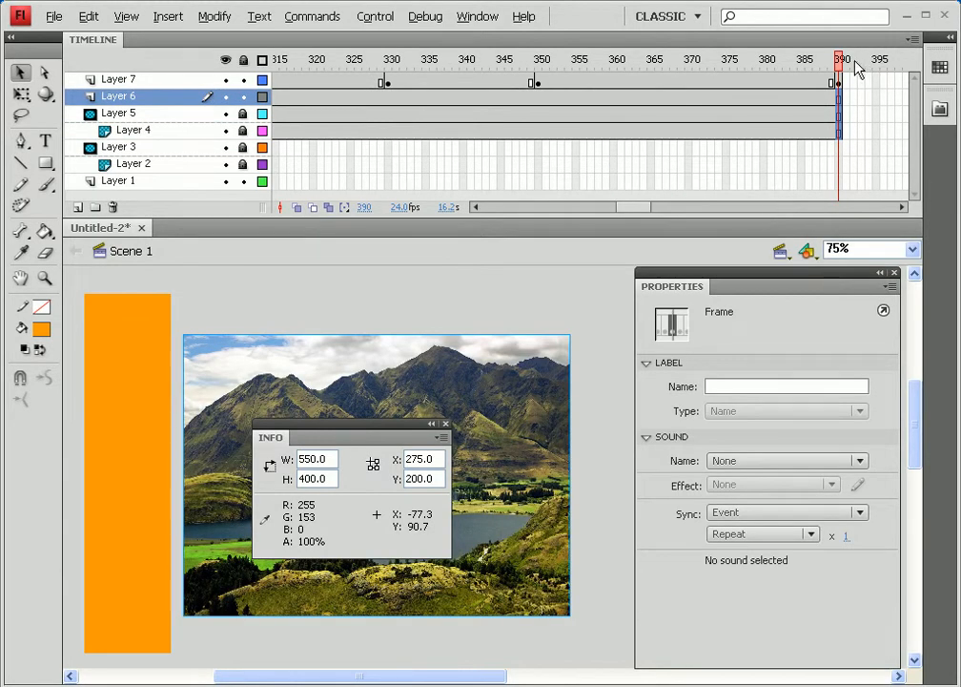
Step: At frame 330, move the Layer 7 rectangle across the photo to its right side
{"action": "left_click_drag", "start_coordinate": [840, 63], "coordinate": [577, 60]}
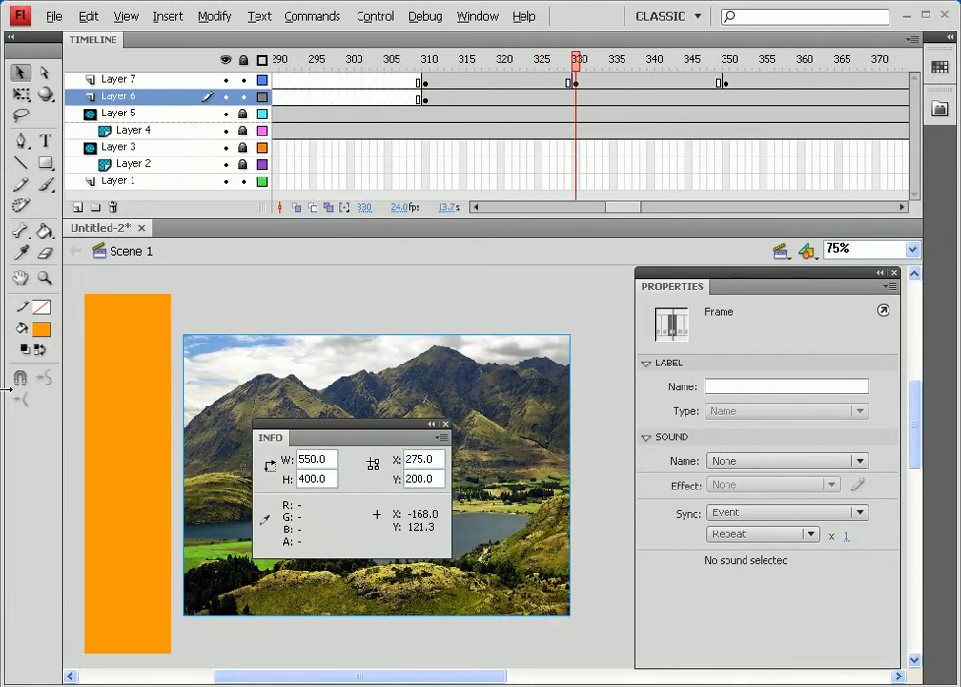
{"action": "left_click", "coordinate": [121, 357]}
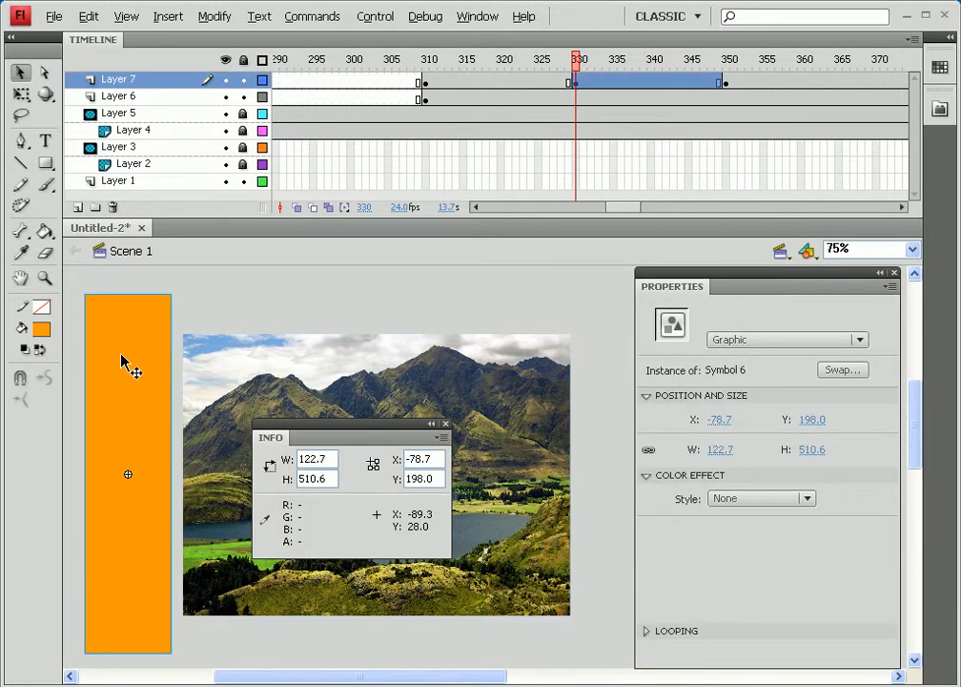
{"action": "left_click_drag", "start_coordinate": [111, 344], "coordinate": [599, 378]}
Step: At frame 390, widen the Layer 7 rectangle rightward to about 766 px so it covers the whole photo
{"action": "left_click_drag", "start_coordinate": [593, 60], "coordinate": [918, 70]}
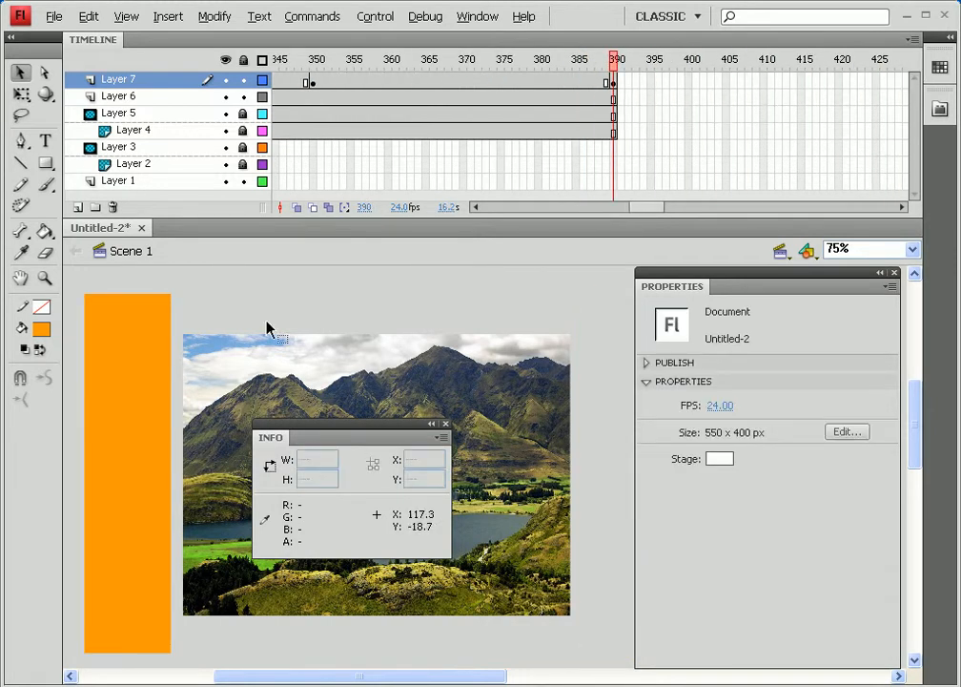
{"action": "left_click", "coordinate": [21, 96]}
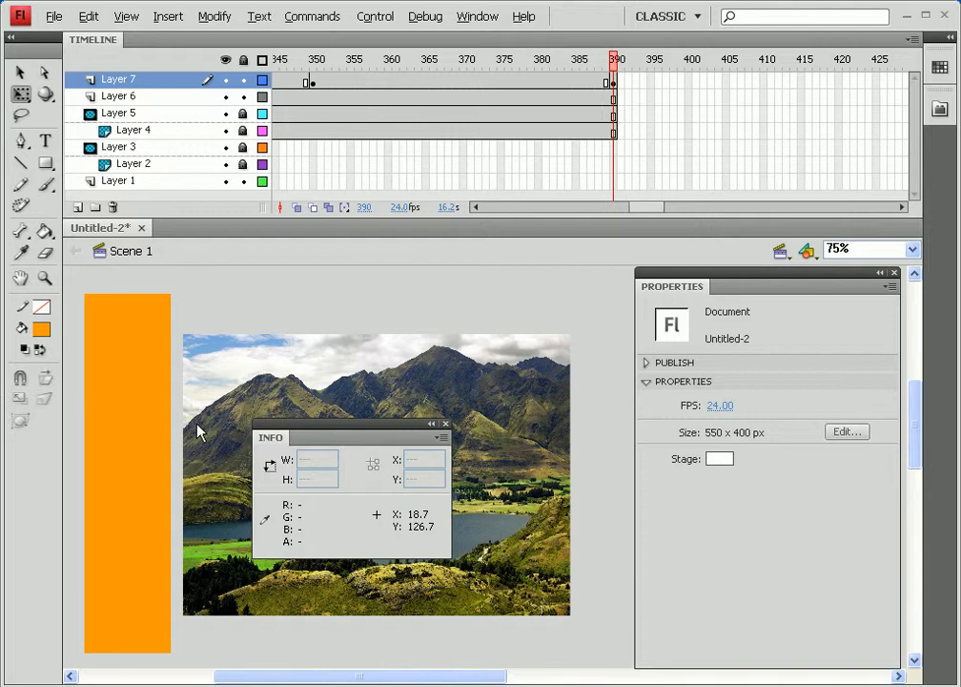
{"action": "left_click", "coordinate": [110, 406]}
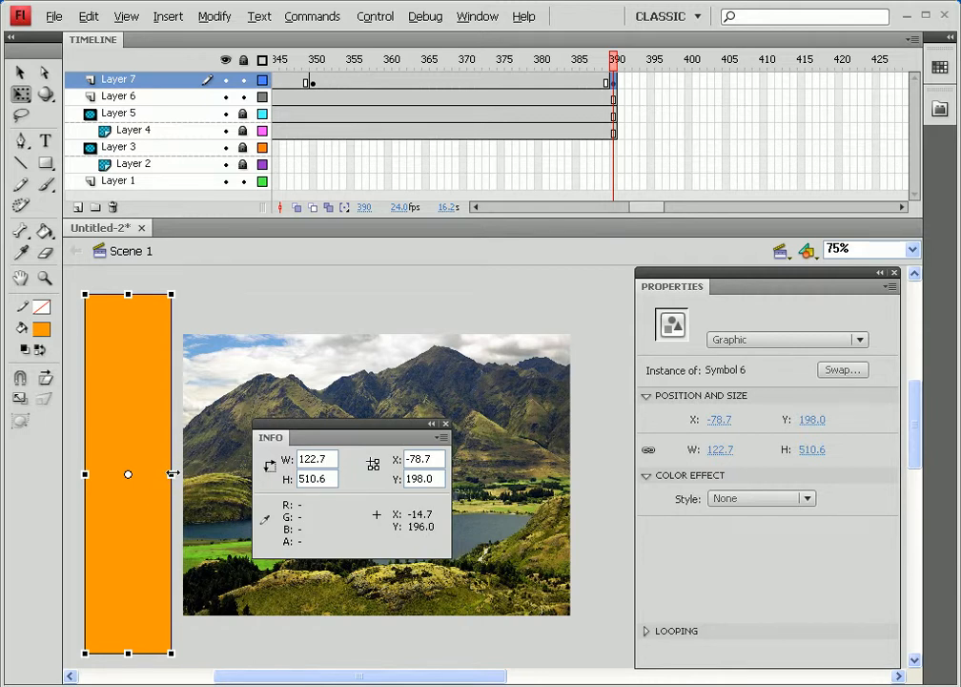
{"action": "left_click_drag", "start_coordinate": [172, 473], "coordinate": [625, 476]}
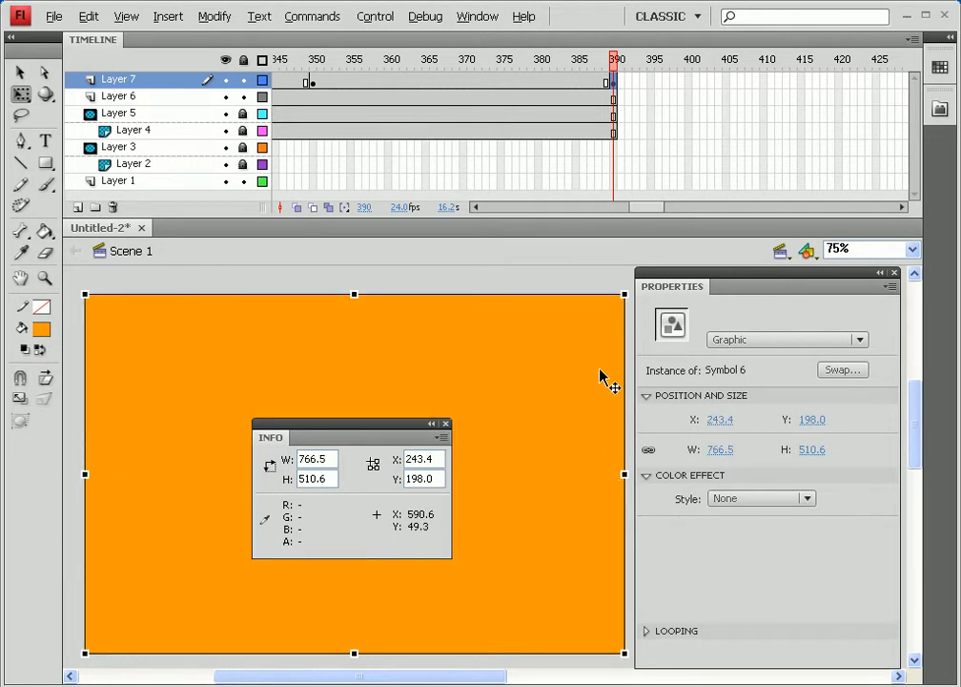
Step: Create classic tweens between the Layer 7 keyframes at frames 310, 330, 350 and 390
{"action": "left_click_drag", "start_coordinate": [656, 217], "coordinate": [636, 209]}
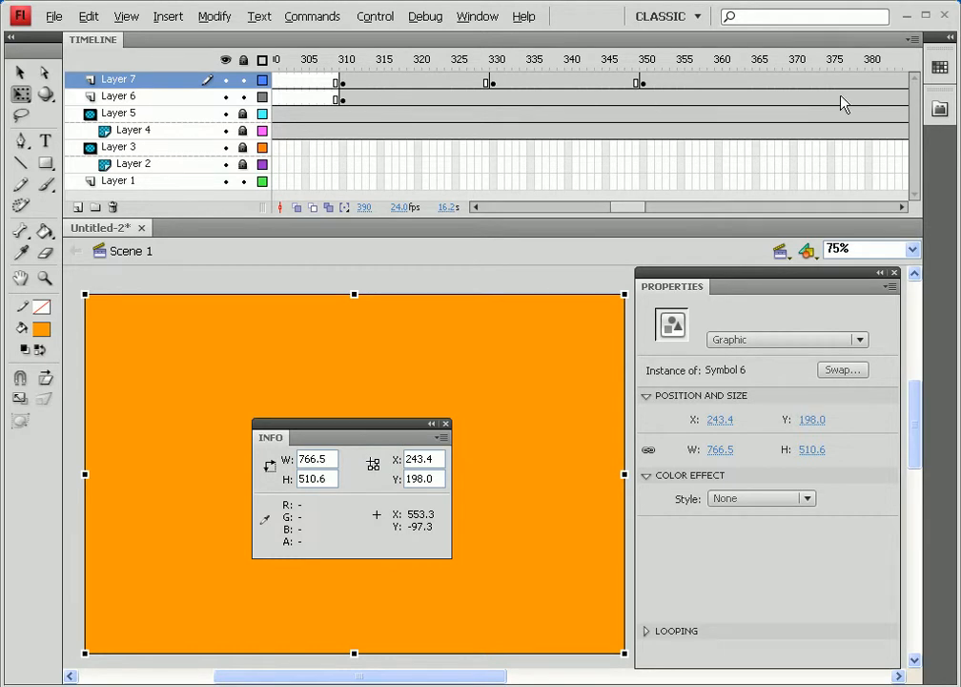
{"action": "left_click_drag", "start_coordinate": [431, 82], "coordinate": [750, 89]}
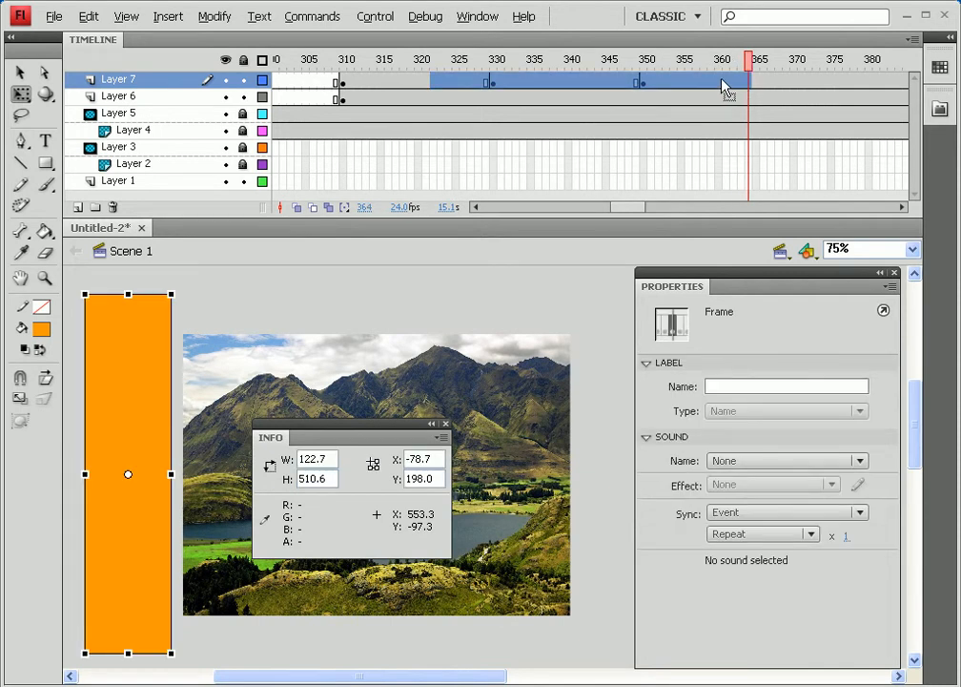
{"action": "right_click", "coordinate": [723, 85]}
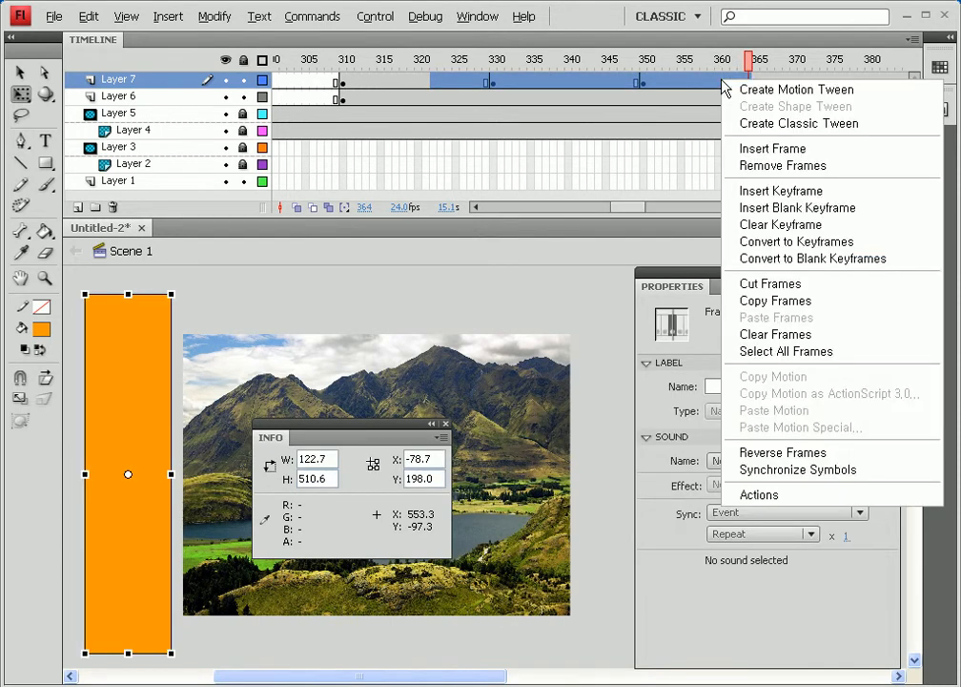
{"action": "left_click", "coordinate": [753, 139]}
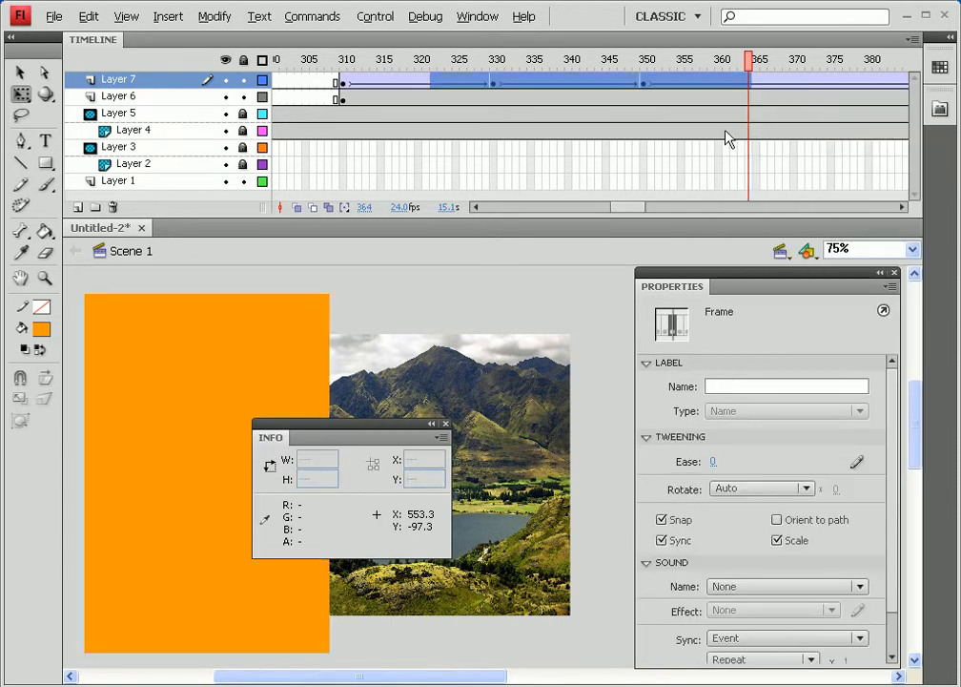
Step: Turn Layer 7 into a mask for the photo on Layer 6
{"action": "left_click", "coordinate": [118, 81]}
{"action": "right_click", "coordinate": [118, 81]}
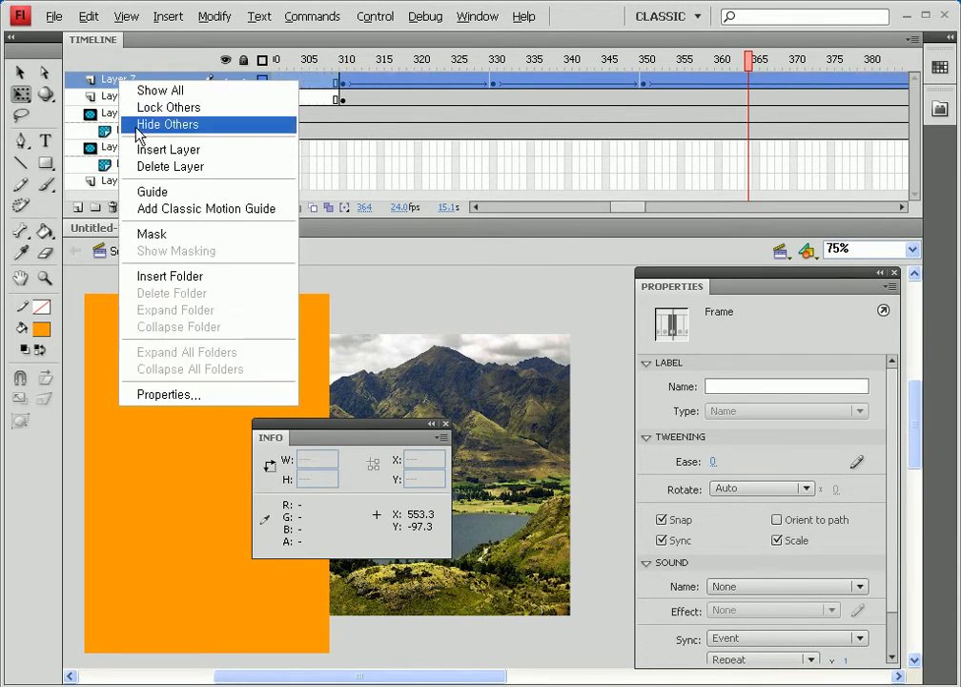
{"action": "left_click", "coordinate": [168, 235]}
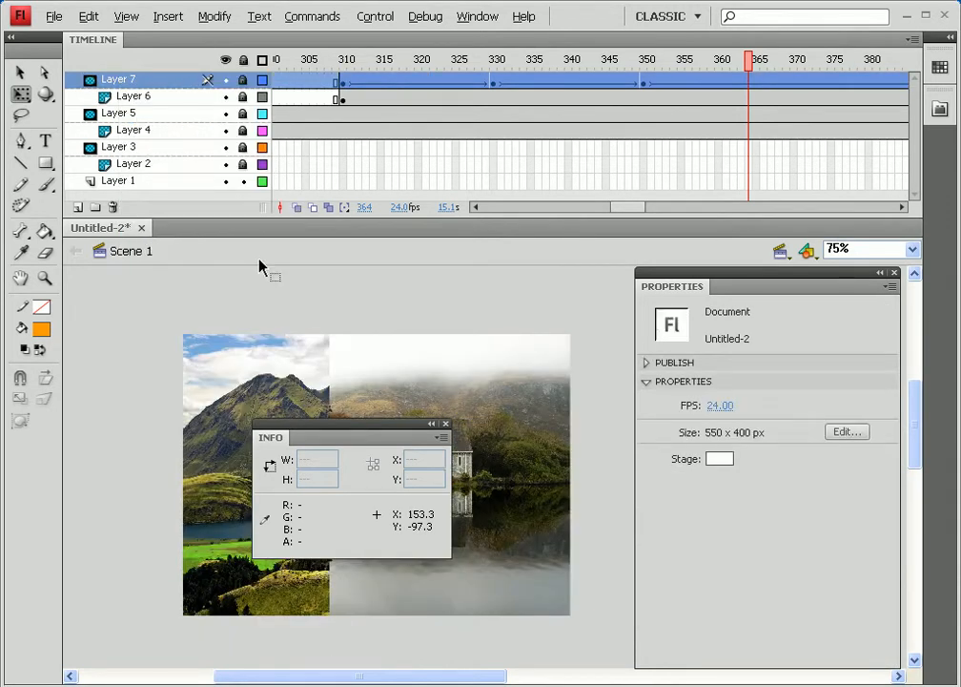
Step: Scrub the timeline to frame 390 and back to frame 1, and play the whole slideshow as a test movie
{"action": "left_click", "coordinate": [448, 308]}
{"action": "left_click_drag", "start_coordinate": [742, 60], "coordinate": [885, 74]}
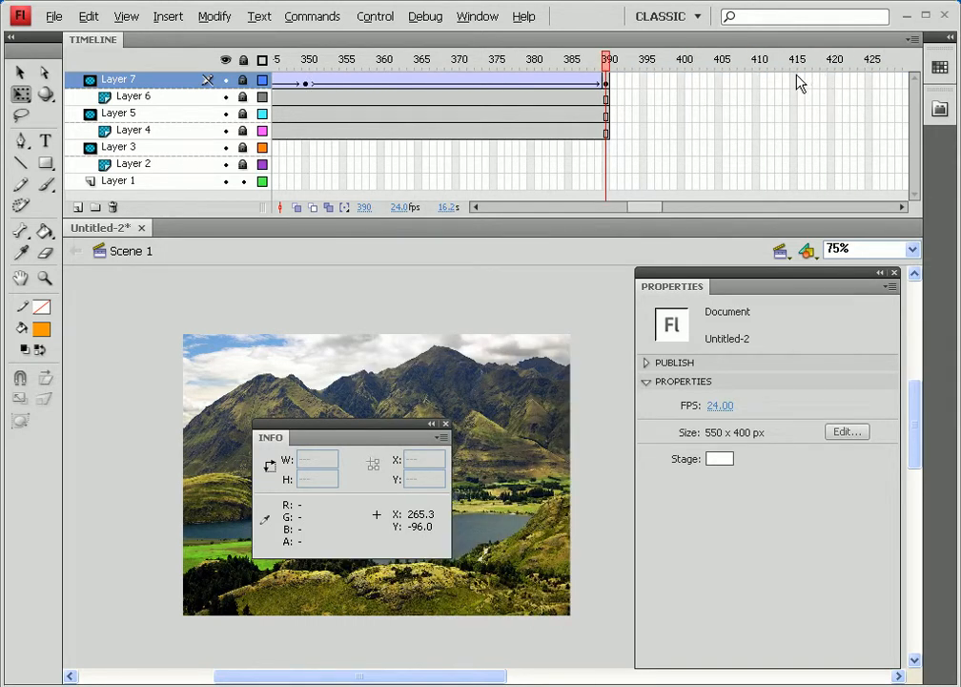
{"action": "left_click_drag", "start_coordinate": [780, 92], "coordinate": [230, 81]}
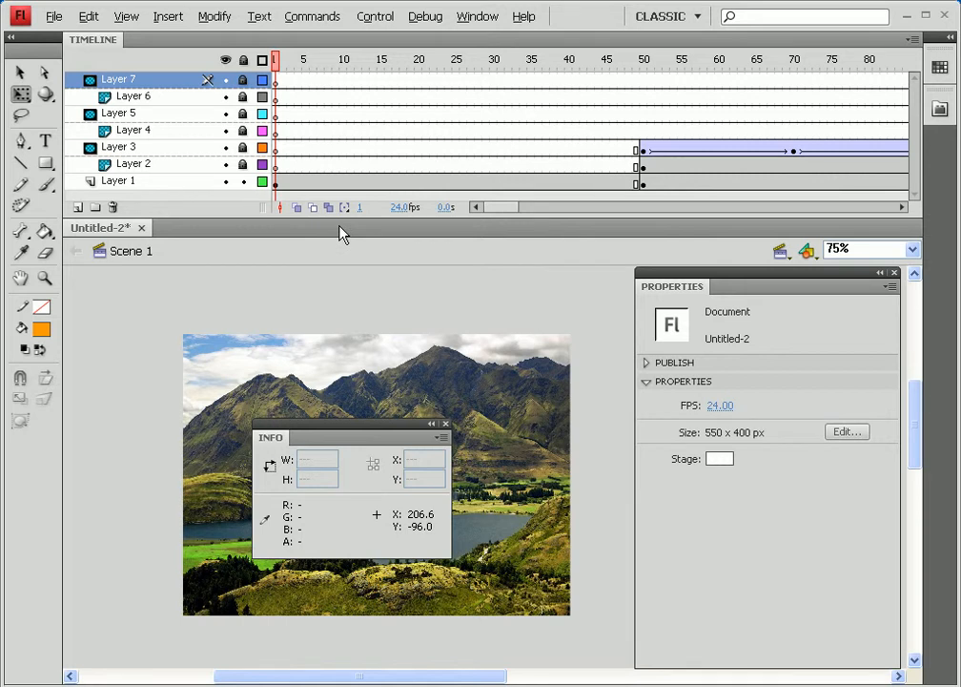
{"action": "key", "text": "ctrl+Return"}
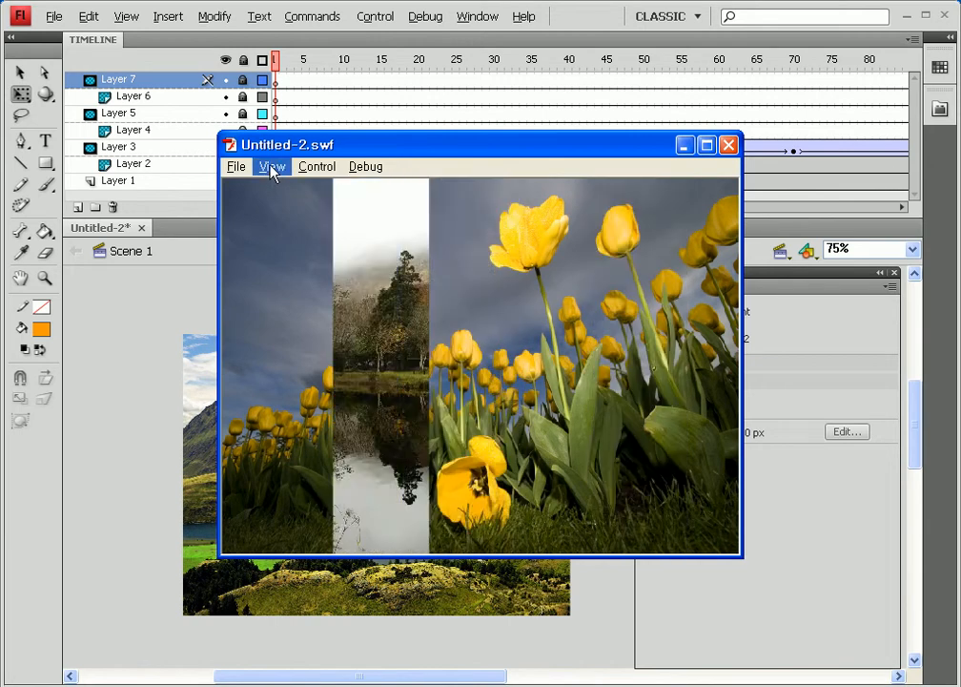
{"action": "left_click", "coordinate": [729, 145]}
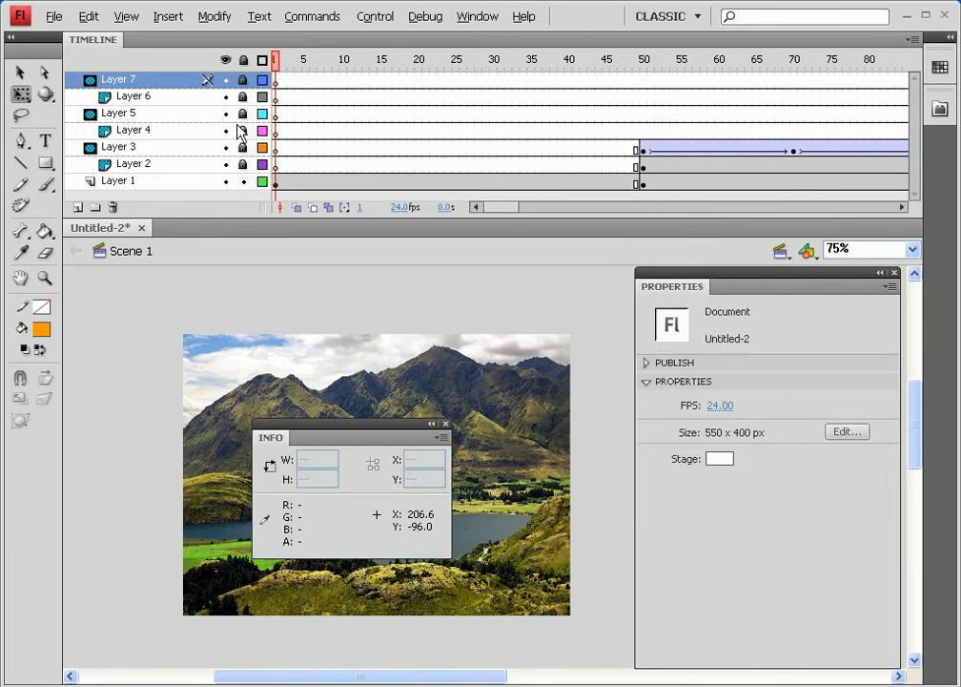